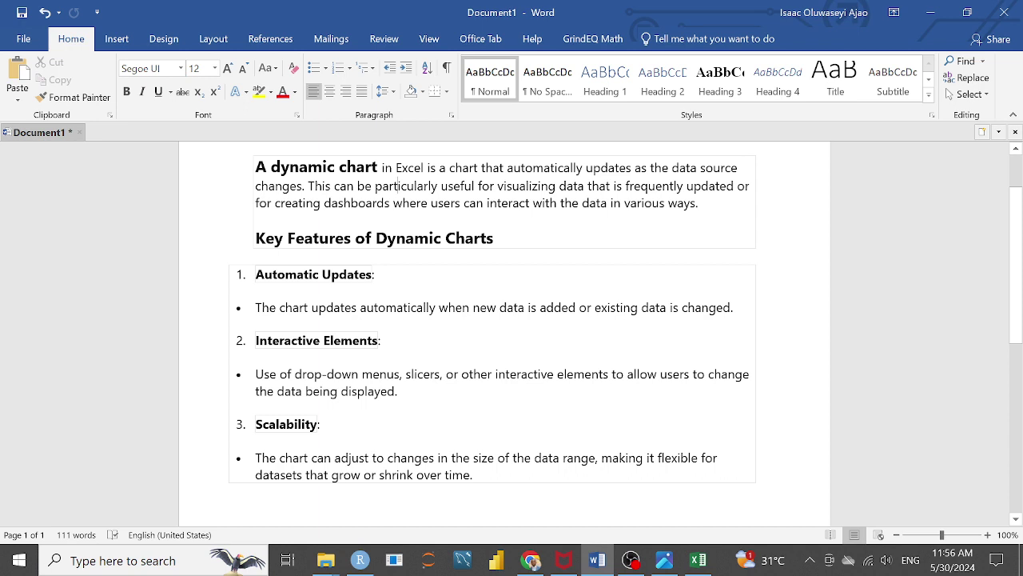
Switch to the Excel attendance workbook and widen column M to fit the November header
{"action": "left_click", "coordinate": [698, 560]}
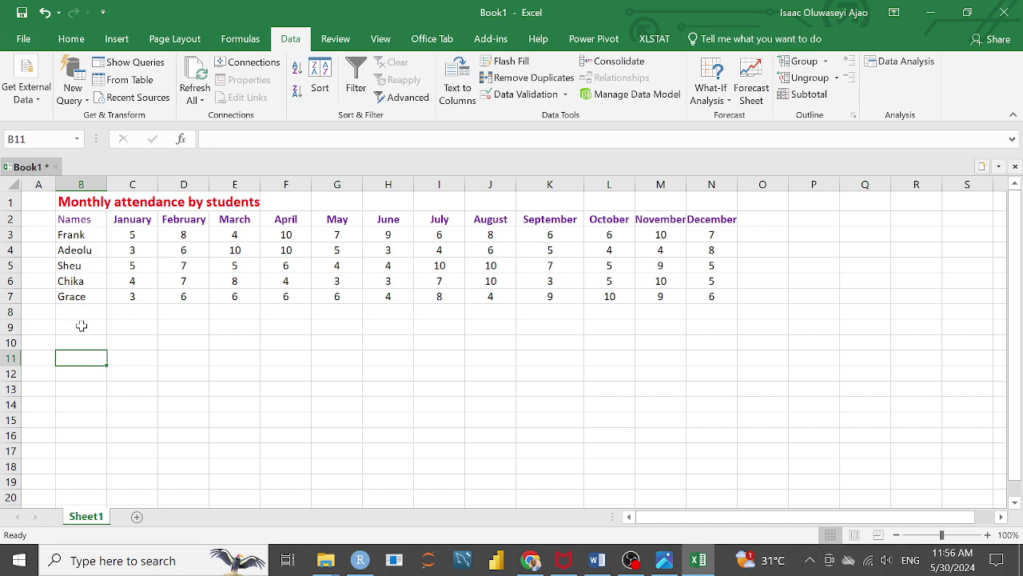
{"action": "left_click_drag", "start_coordinate": [82, 306], "coordinate": [81, 342]}
{"action": "left_click", "coordinate": [91, 360]}
{"action": "left_click_drag", "start_coordinate": [688, 184], "coordinate": [692, 184]}
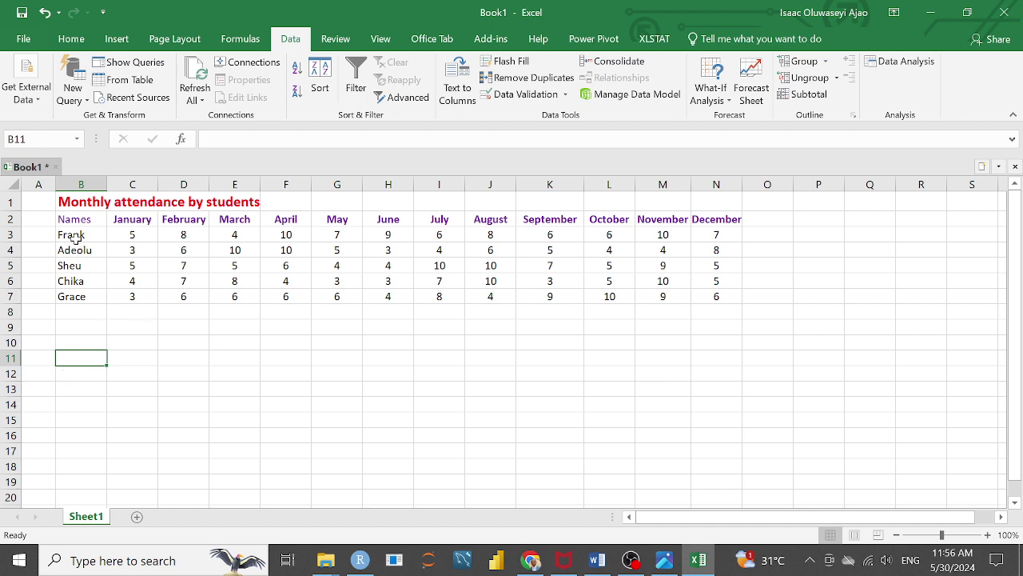
Copy the student names in B3:B7 to P3:P7 and sort the copied list A to Z
{"action": "left_click_drag", "start_coordinate": [70, 234], "coordinate": [75, 296]}
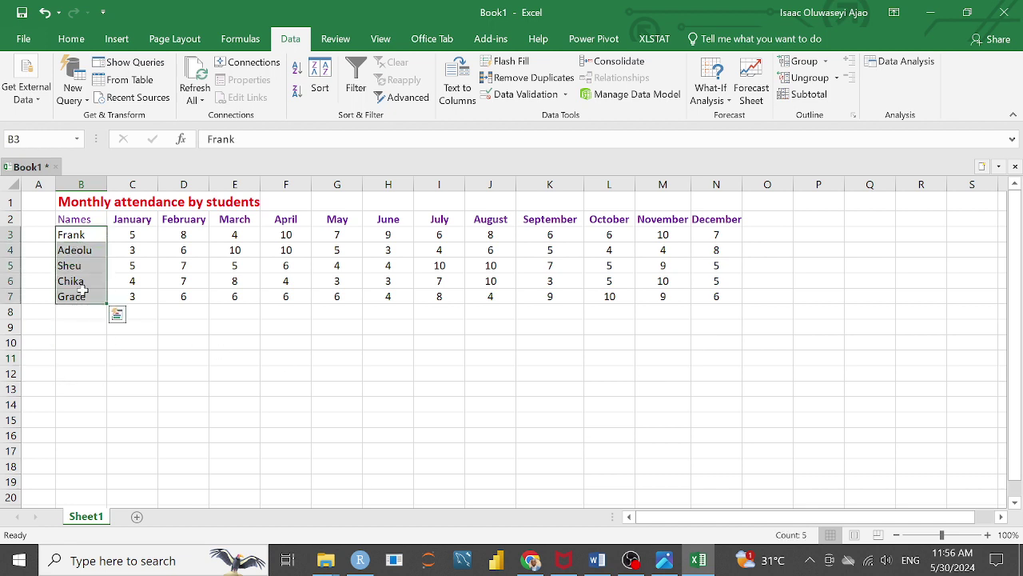
{"action": "key", "text": "ctrl+c"}
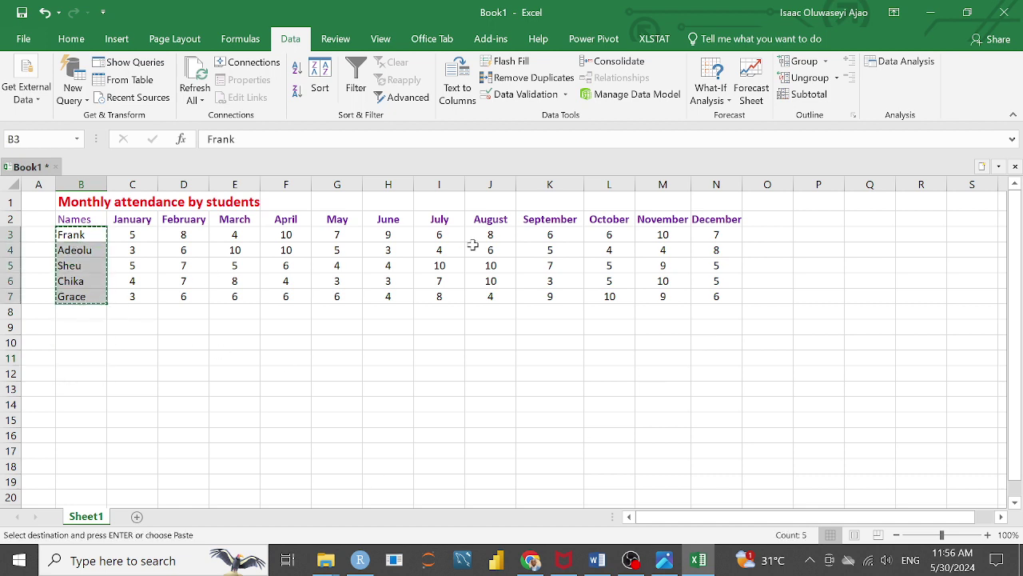
{"action": "left_click", "coordinate": [814, 232]}
{"action": "key", "text": "ctrl+v"}
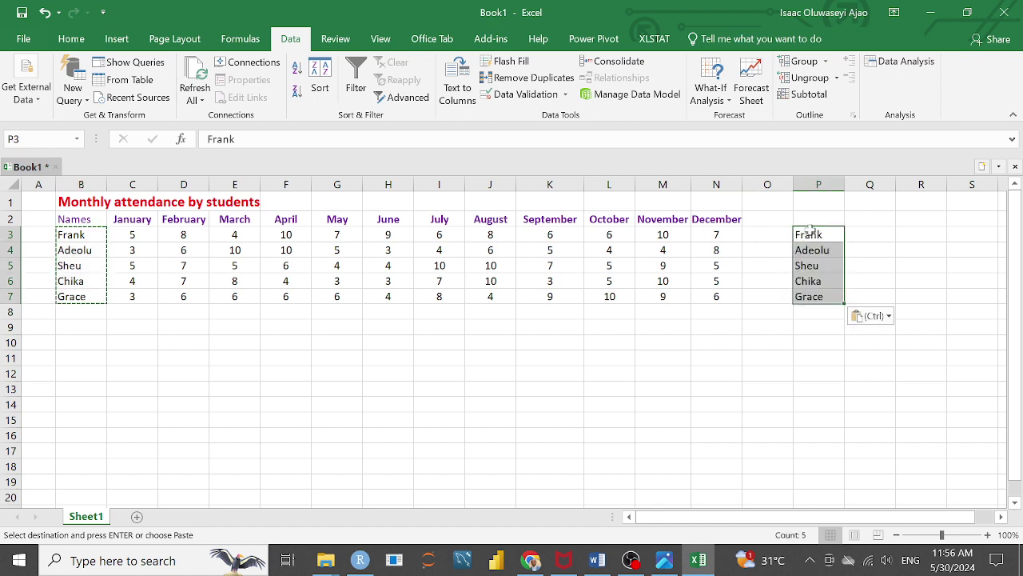
{"action": "right_click", "coordinate": [817, 249]}
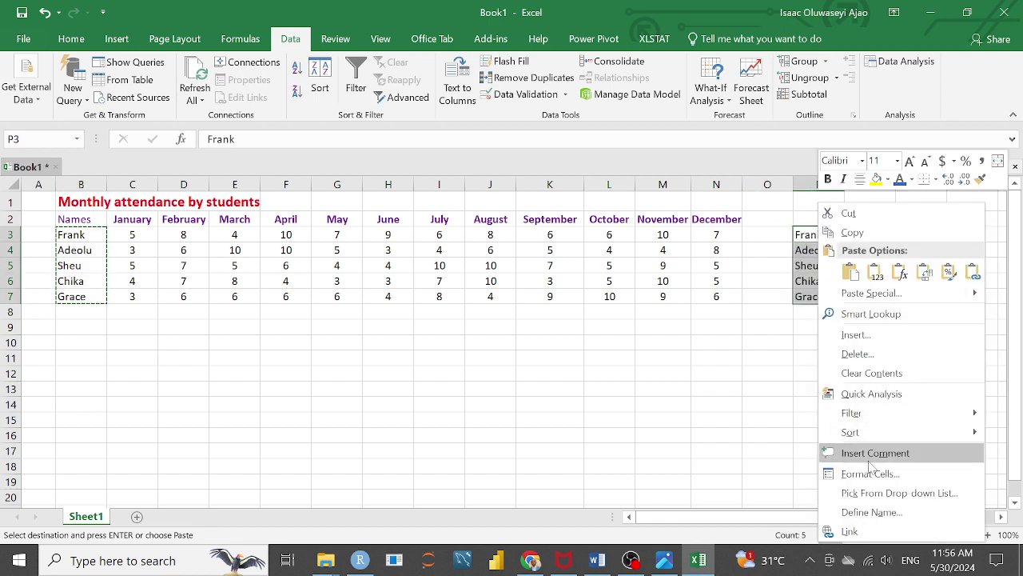
{"action": "mouse_move", "coordinate": [858, 441]}
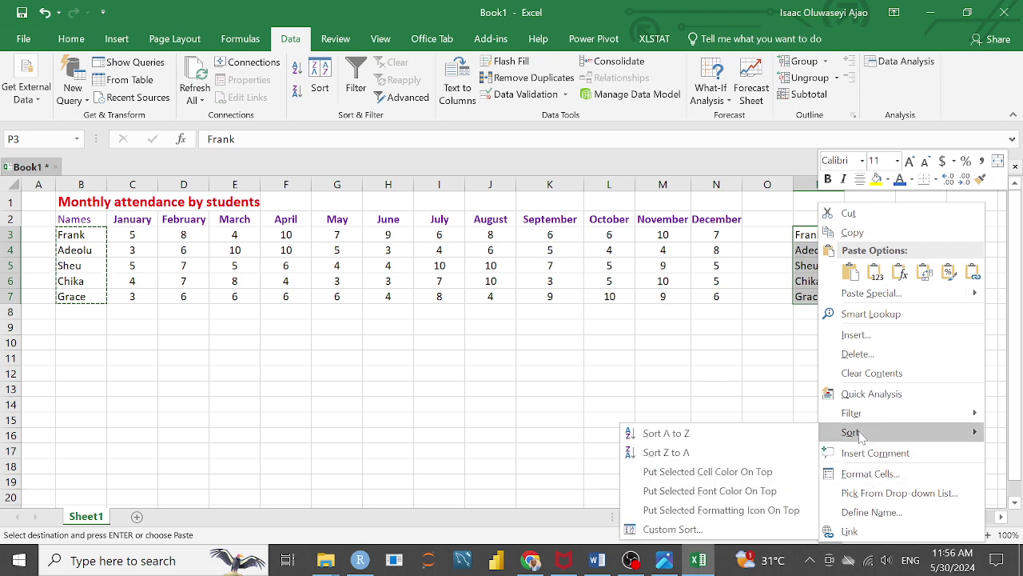
{"action": "left_click", "coordinate": [680, 433]}
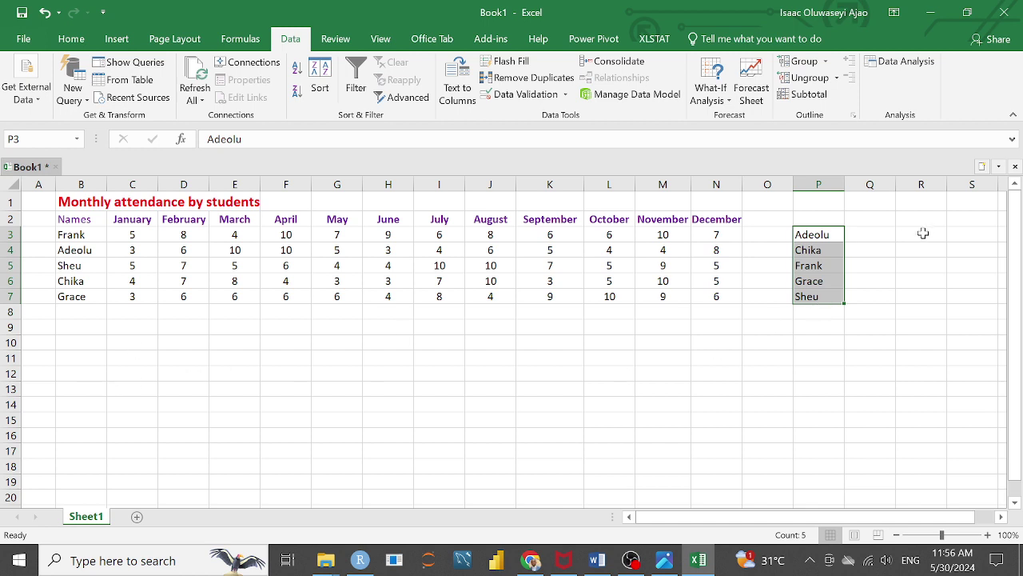
Copy the Names header from B2 into P2 above the sorted list
{"action": "left_click", "coordinate": [878, 234]}
{"action": "left_click", "coordinate": [875, 218]}
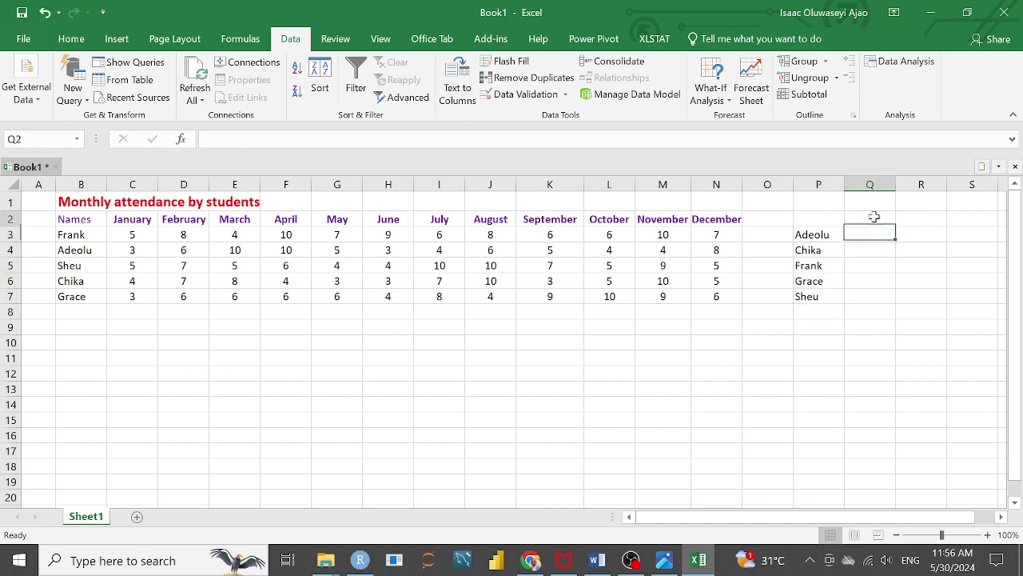
{"action": "left_click", "coordinate": [820, 222]}
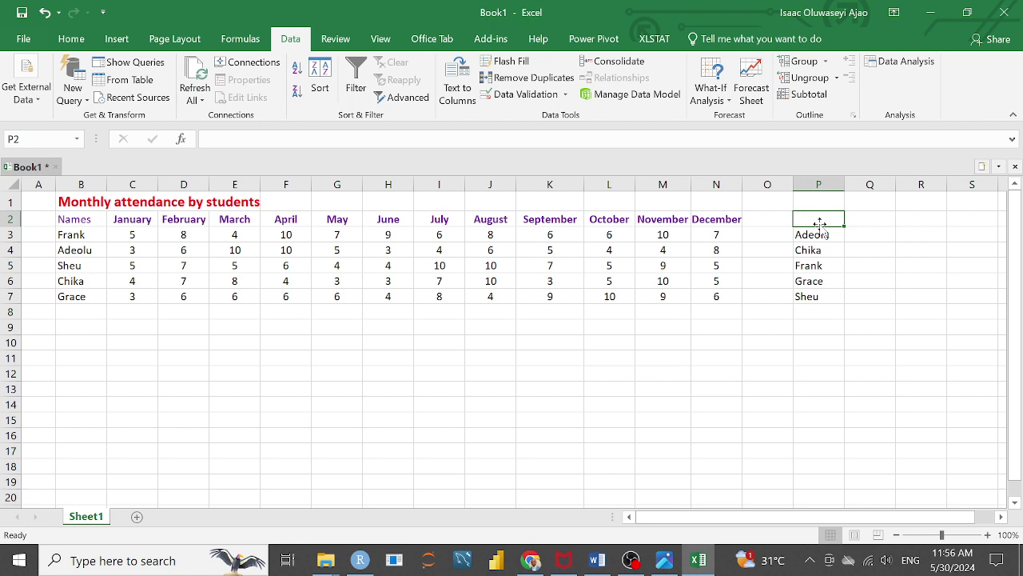
{"action": "type", "text": "Na"}
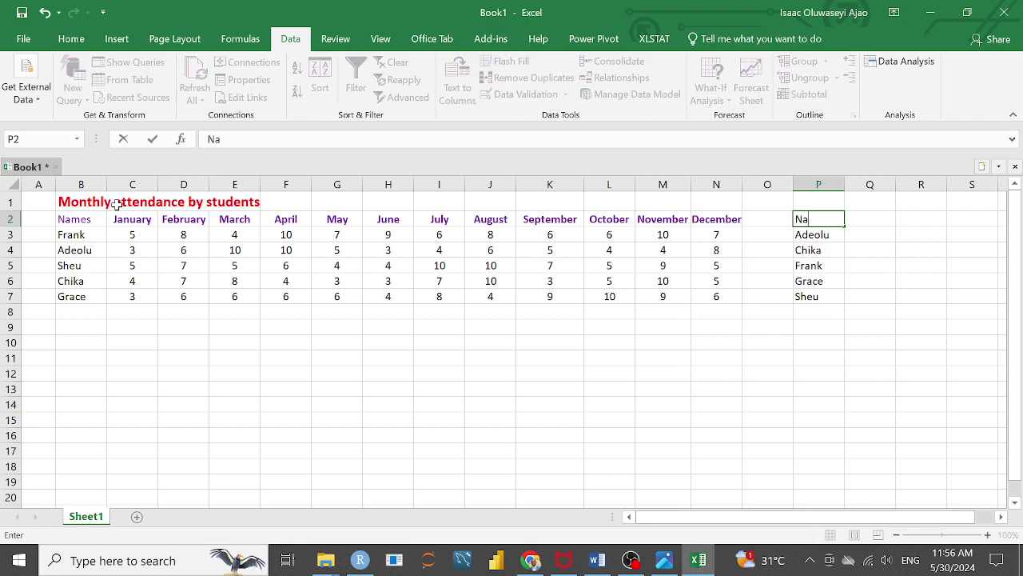
{"action": "left_click", "coordinate": [92, 219]}
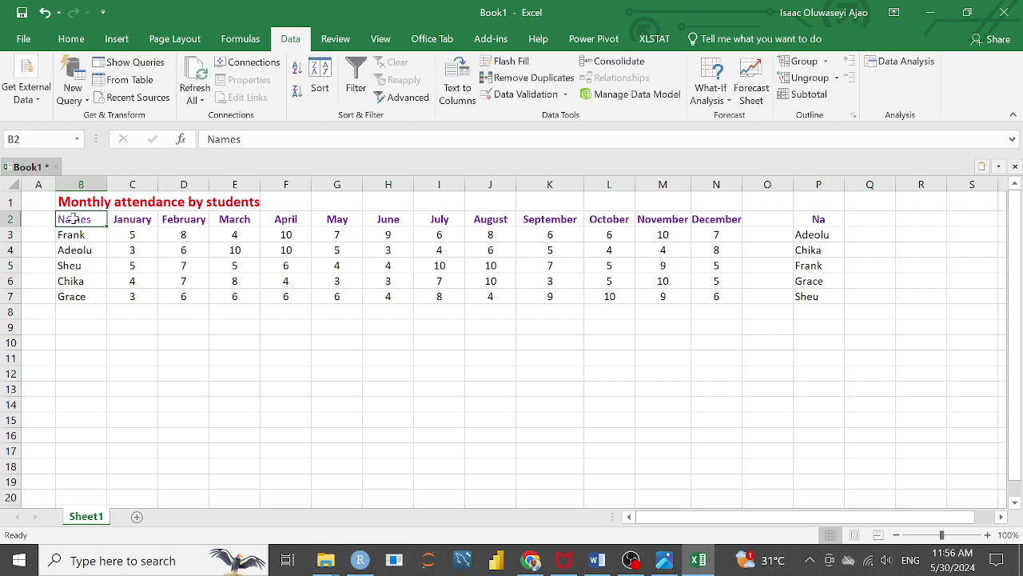
{"action": "left_click", "coordinate": [89, 267]}
{"action": "left_click", "coordinate": [75, 224]}
{"action": "key", "text": "ctrl+c"}
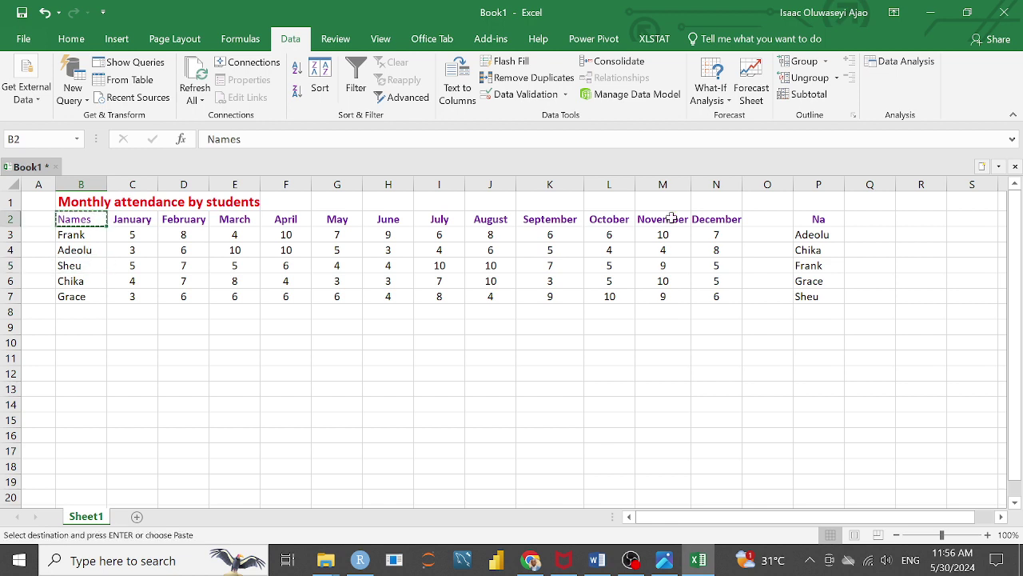
{"action": "left_click", "coordinate": [817, 221]}
{"action": "key", "text": "ctrl+v"}
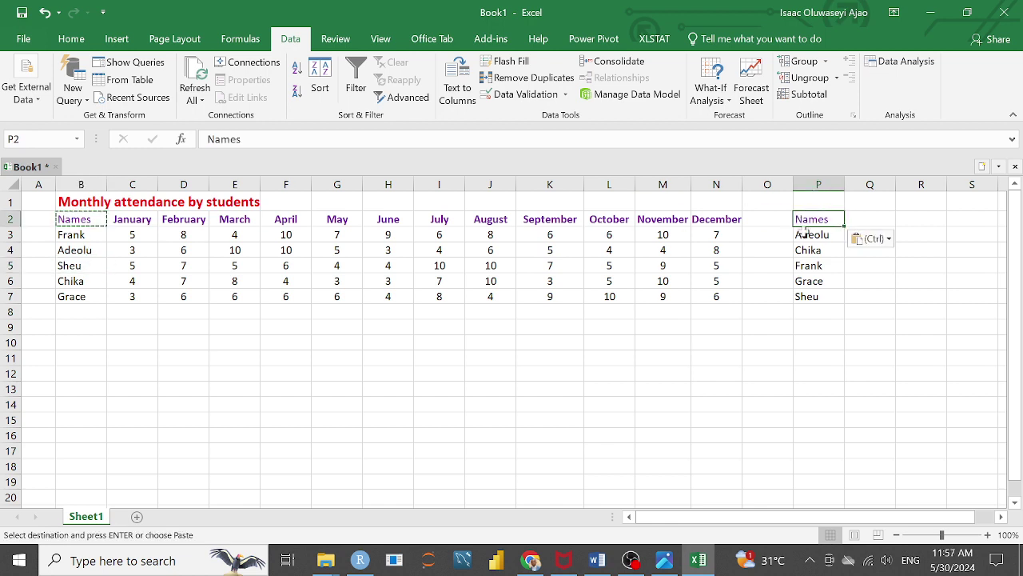
{"action": "left_click", "coordinate": [800, 340]}
{"action": "left_click", "coordinate": [868, 220]}
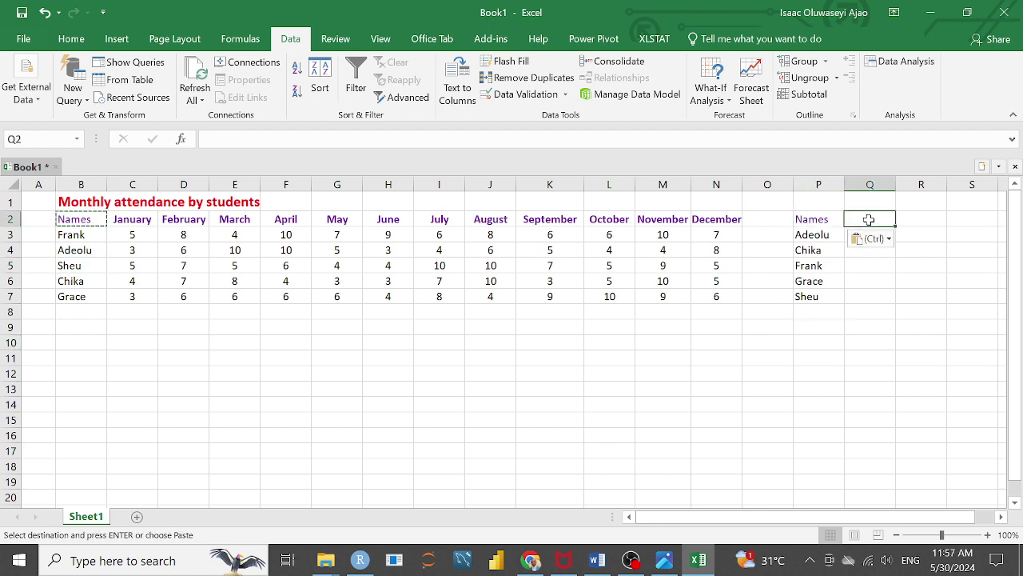
Add List data validation to cell B12 using the month headers =$C$2:$N$2 as the source
{"action": "left_click", "coordinate": [82, 375]}
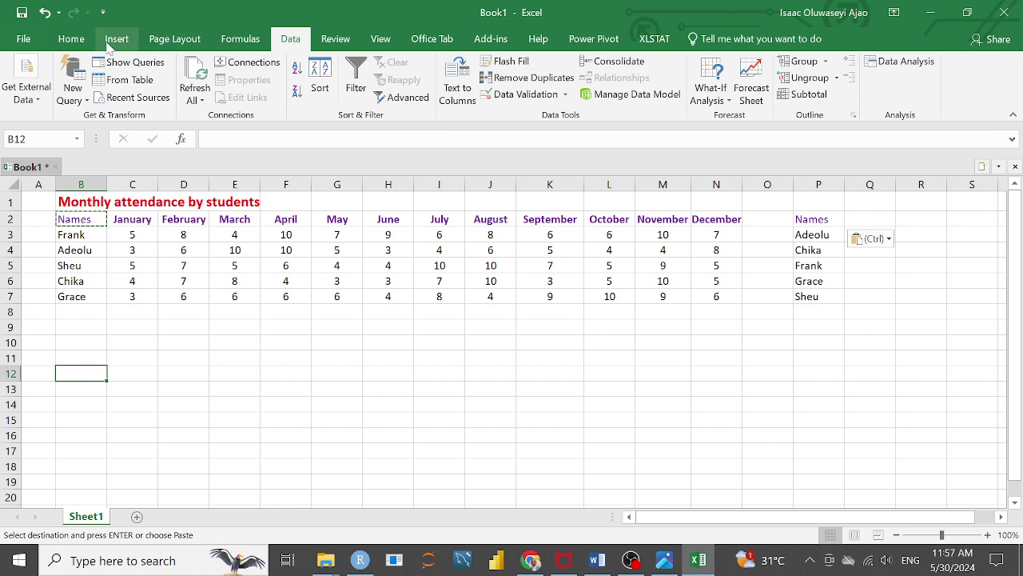
{"action": "left_click", "coordinate": [64, 44]}
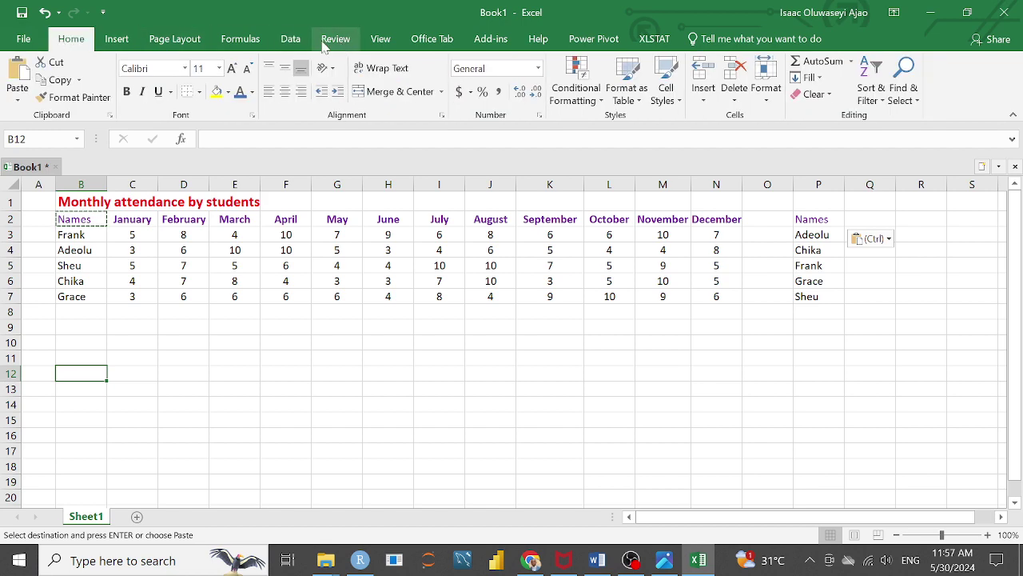
{"action": "left_click", "coordinate": [290, 39]}
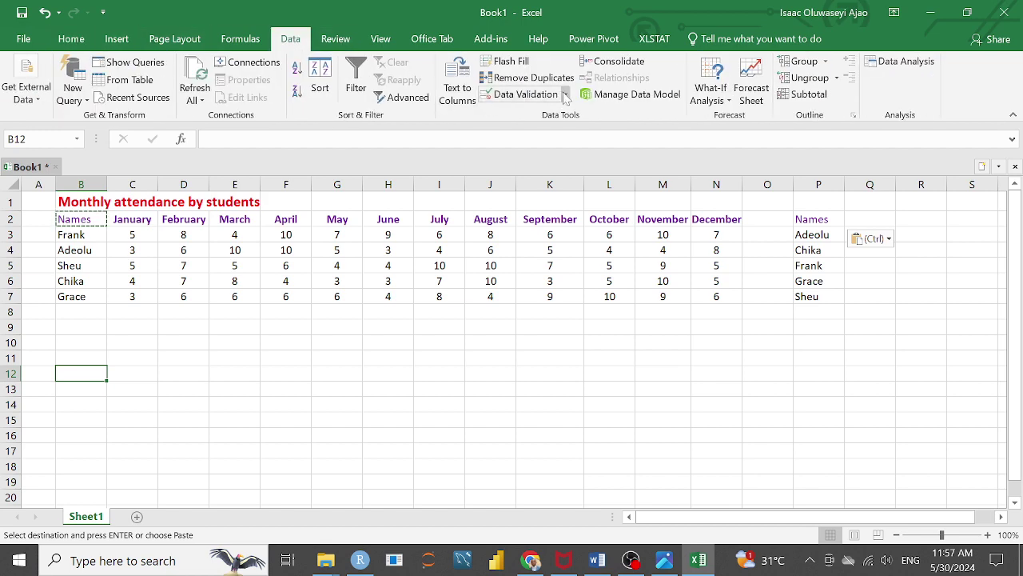
{"action": "left_click", "coordinate": [565, 94]}
{"action": "left_click", "coordinate": [536, 111]}
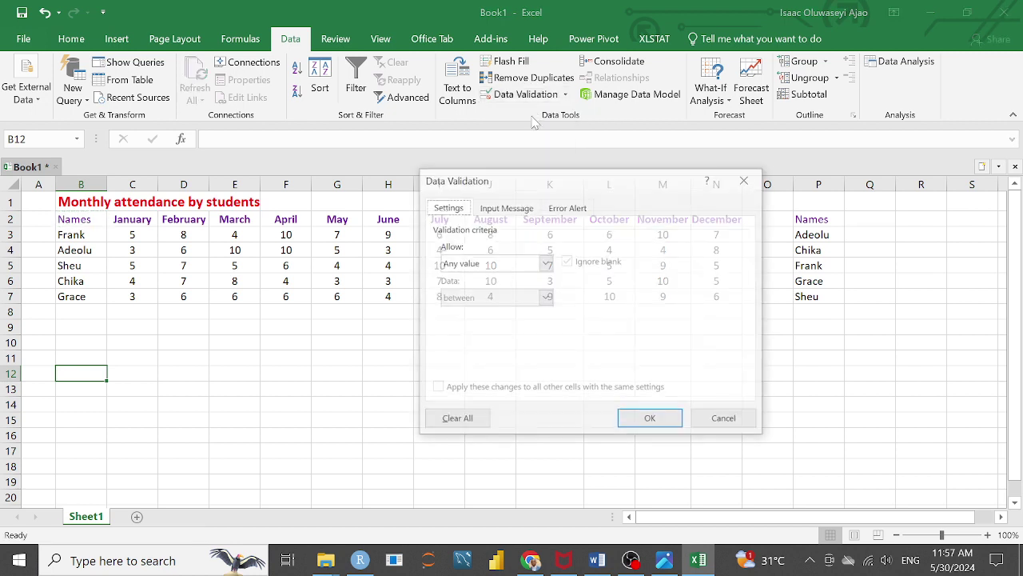
{"action": "left_click", "coordinate": [545, 263]}
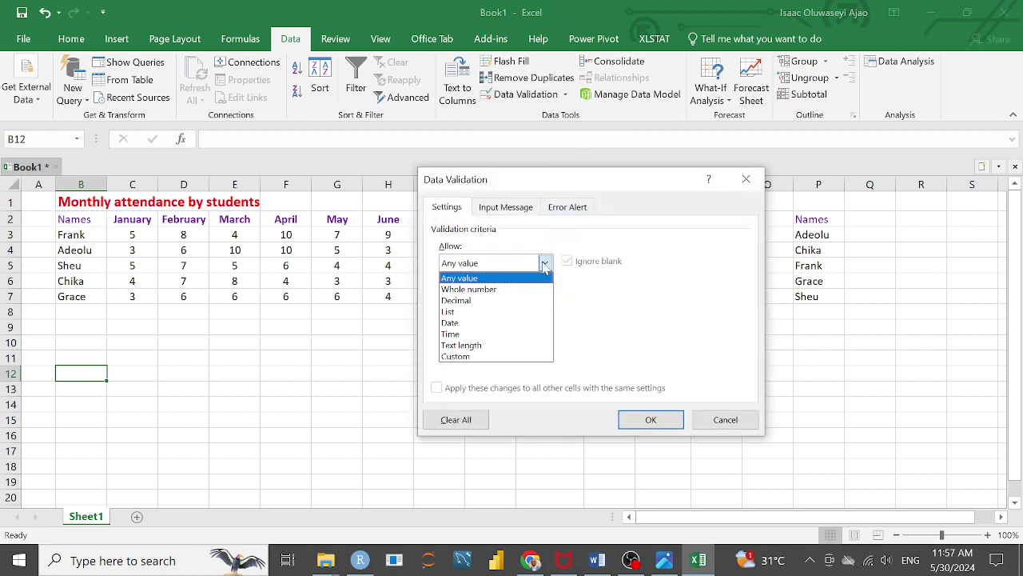
{"action": "left_click", "coordinate": [461, 315]}
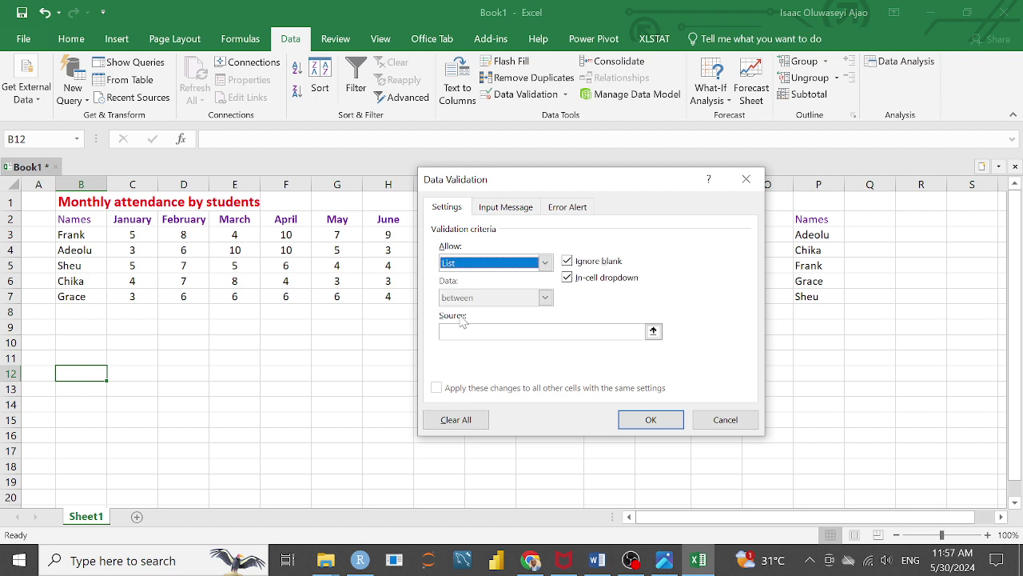
{"action": "left_click", "coordinate": [654, 329]}
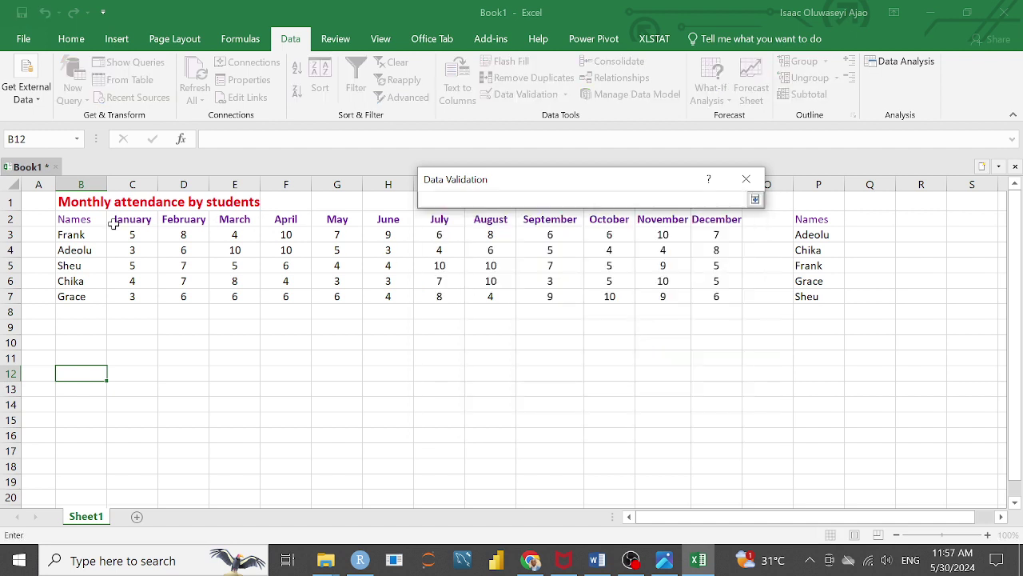
{"action": "left_click_drag", "start_coordinate": [118, 224], "coordinate": [717, 219]}
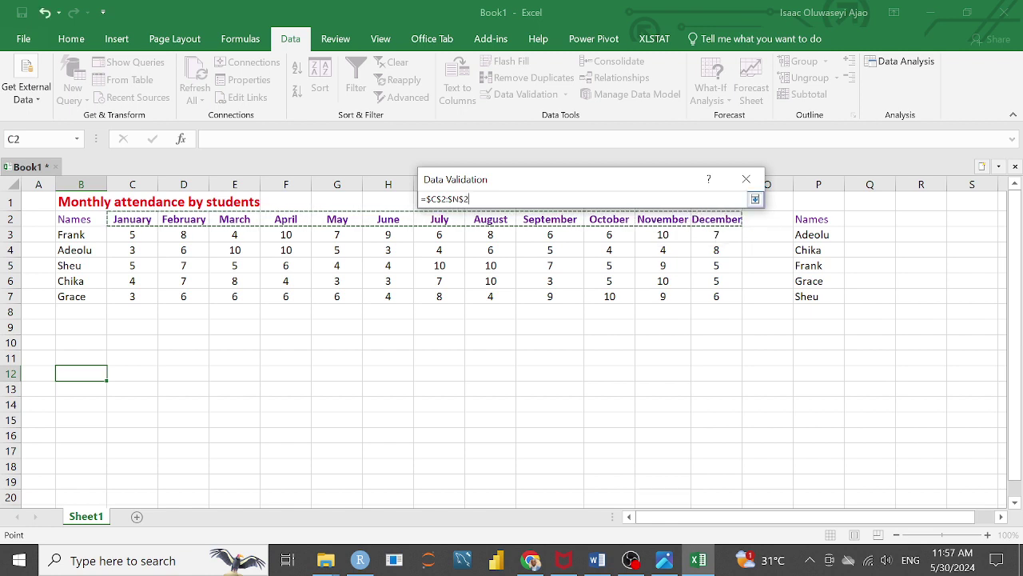
{"action": "left_click", "coordinate": [755, 199]}
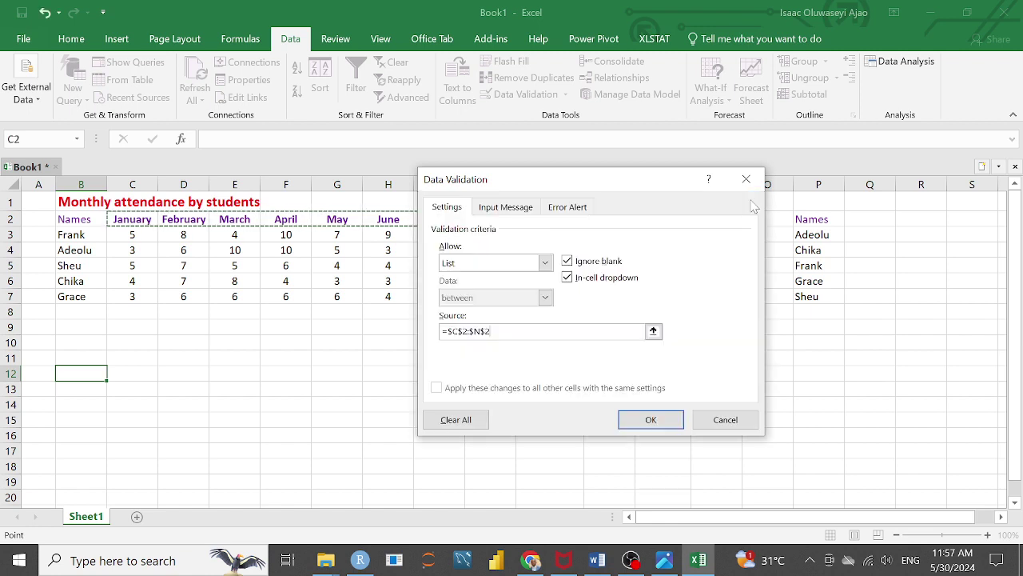
{"action": "left_click", "coordinate": [622, 419]}
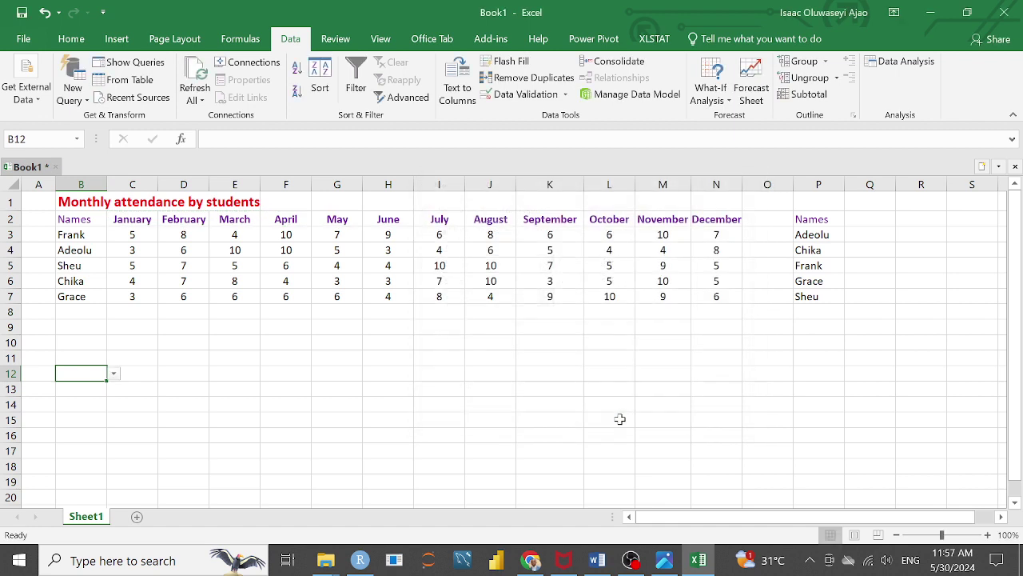
Choose February from the month drop-down in cell B12
{"action": "left_click", "coordinate": [114, 373]}
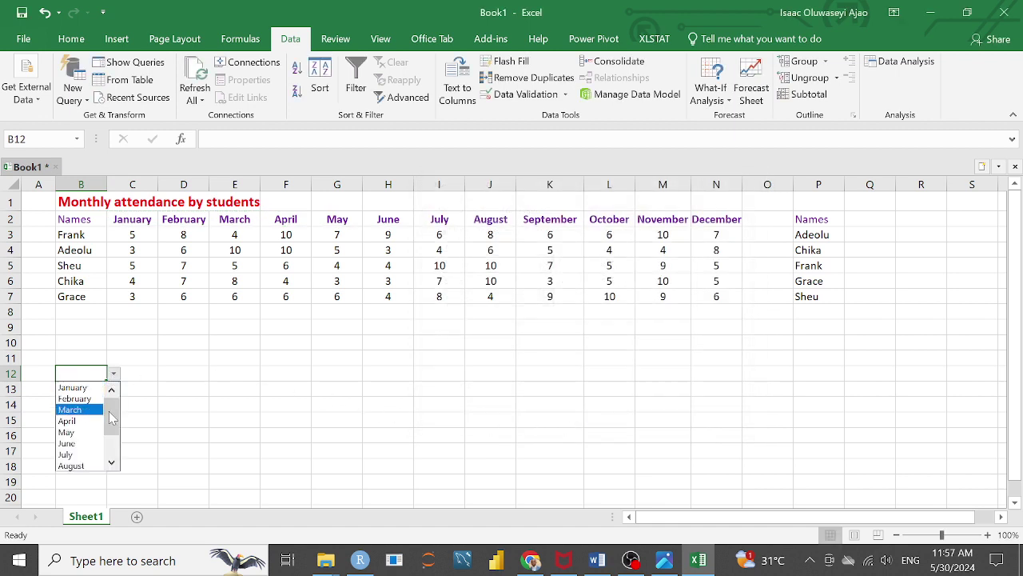
{"action": "mouse_move", "coordinate": [114, 417]}
{"action": "left_mouse_down"}
{"action": "mouse_move", "coordinate": [113, 444]}
{"action": "mouse_move", "coordinate": [112, 400]}
{"action": "left_mouse_up"}
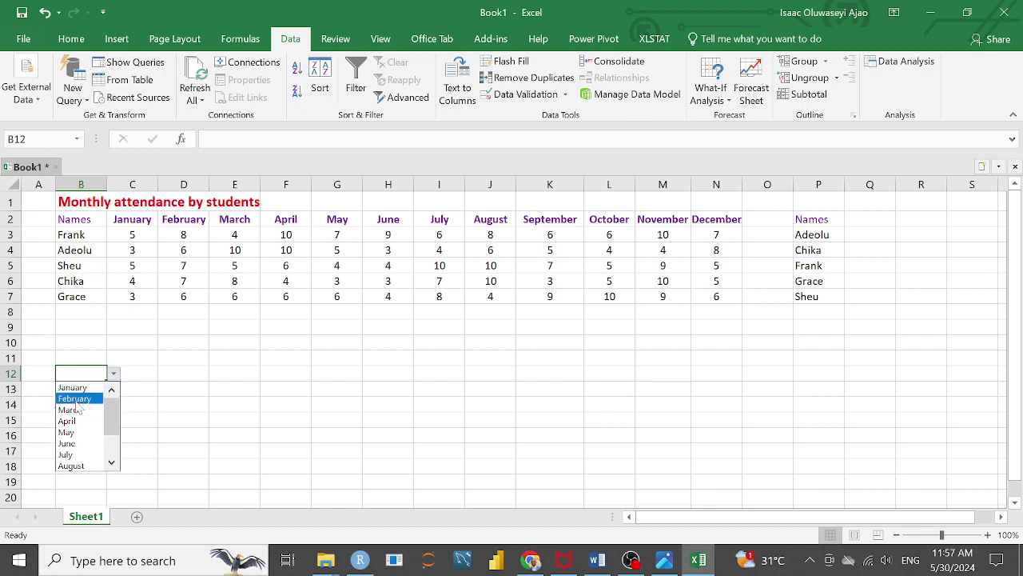
{"action": "left_click", "coordinate": [75, 399]}
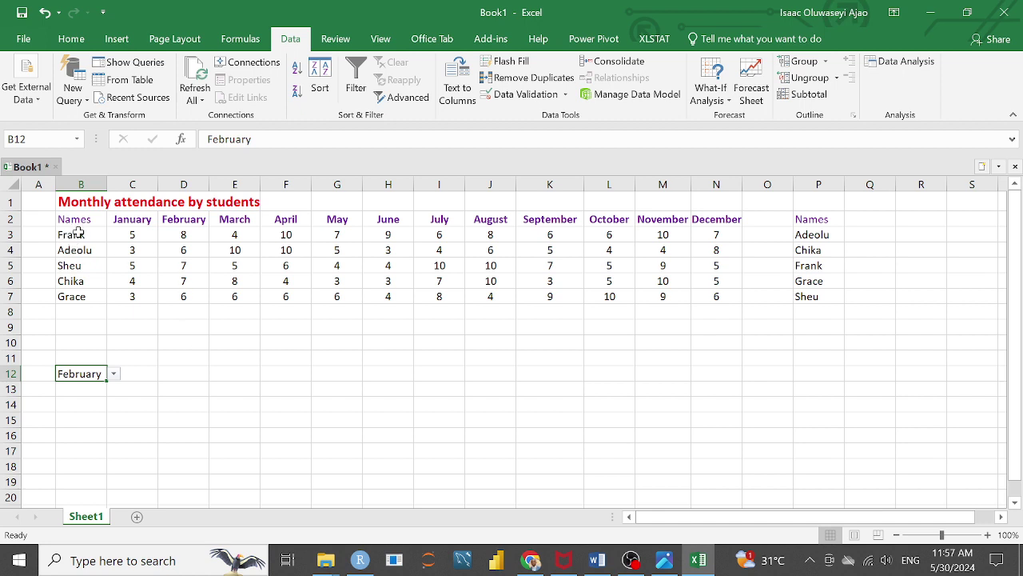
{"action": "left_click_drag", "start_coordinate": [68, 220], "coordinate": [136, 295]}
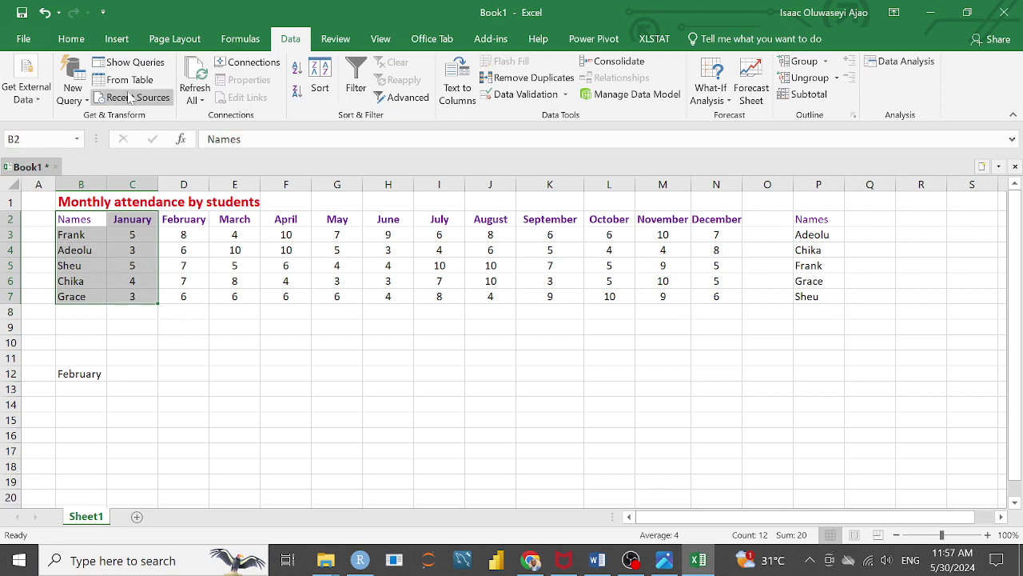
{"action": "left_click", "coordinate": [116, 42]}
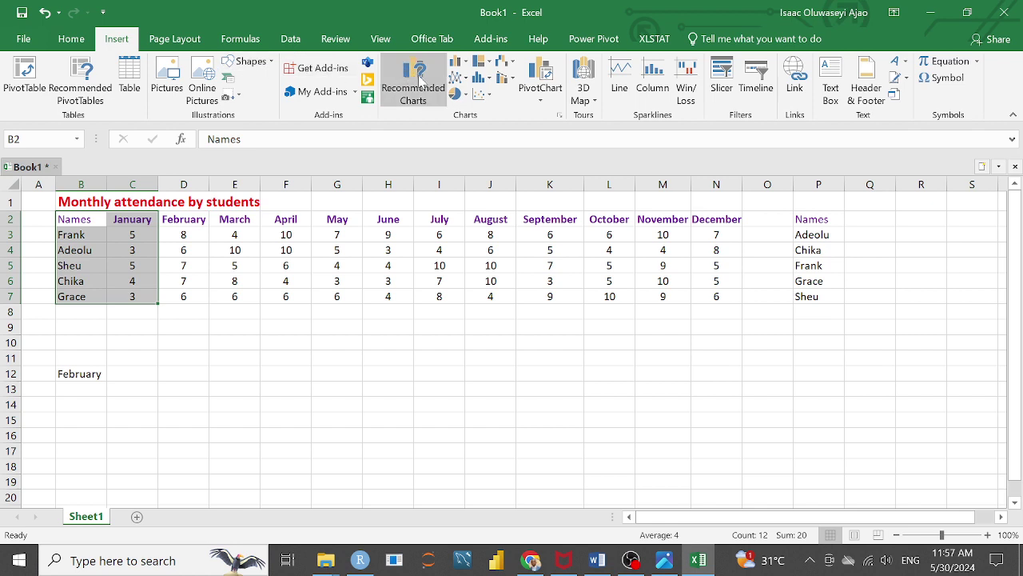
{"action": "left_click", "coordinate": [466, 64]}
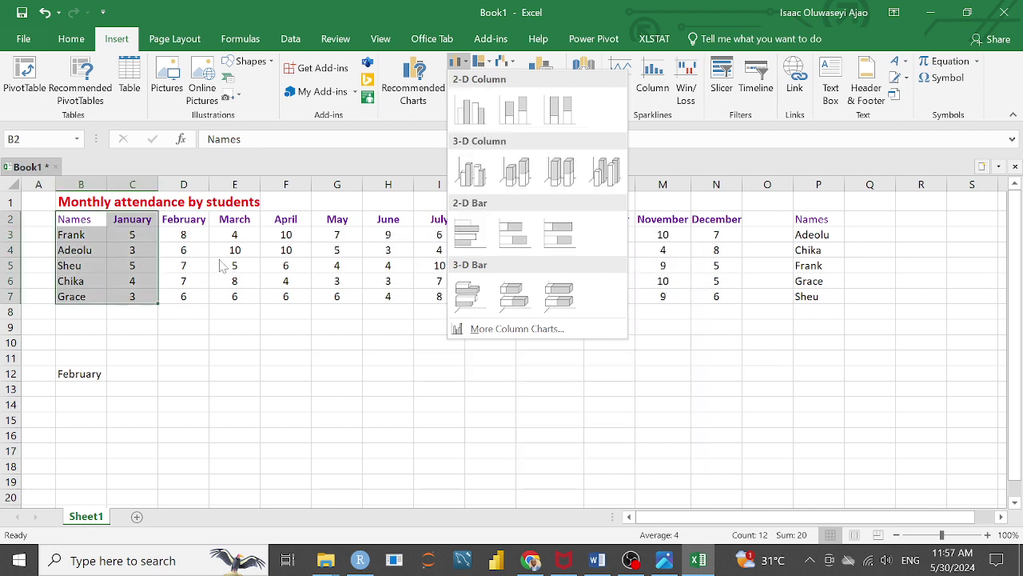
{"action": "left_click", "coordinate": [296, 363]}
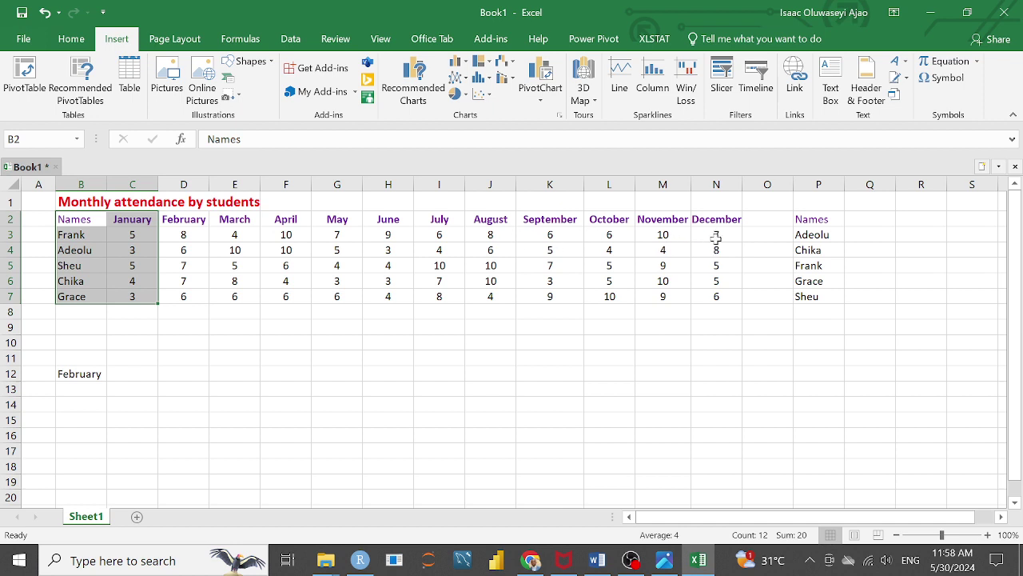
Change the font colour of the month selection cell B12 to blue
{"action": "left_click", "coordinate": [87, 375]}
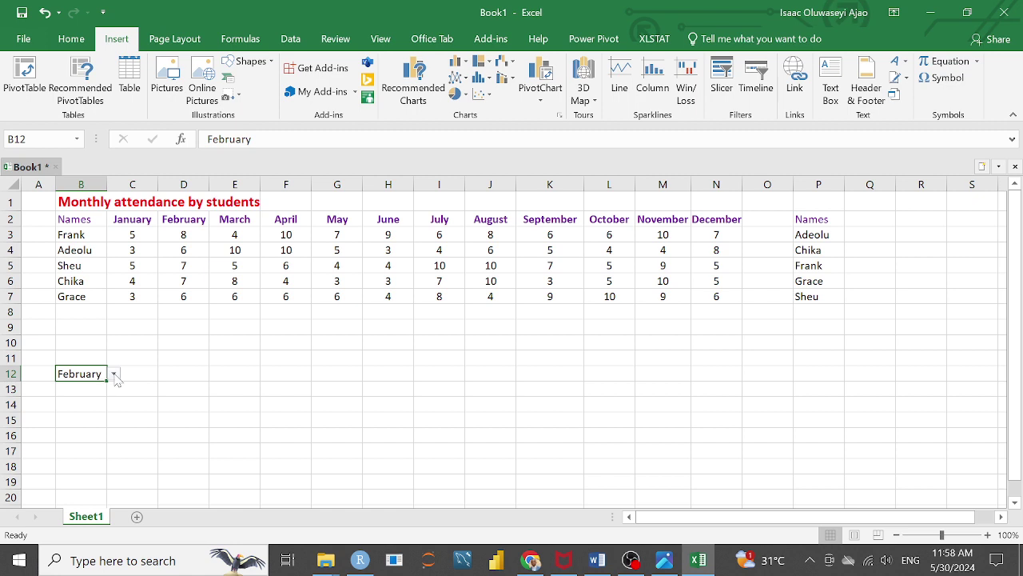
{"action": "left_click", "coordinate": [96, 402]}
{"action": "left_click", "coordinate": [88, 372]}
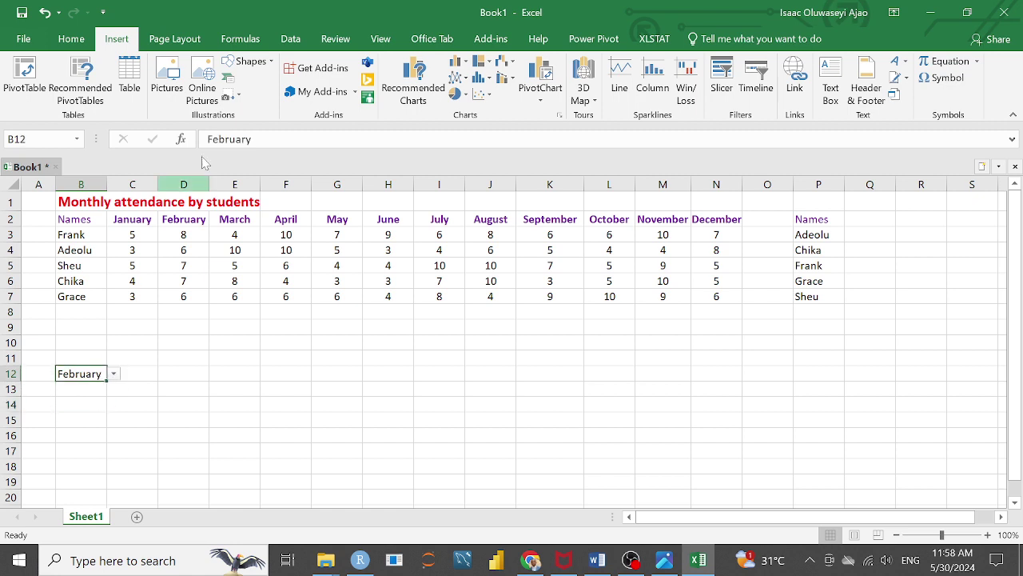
{"action": "left_click", "coordinate": [72, 40]}
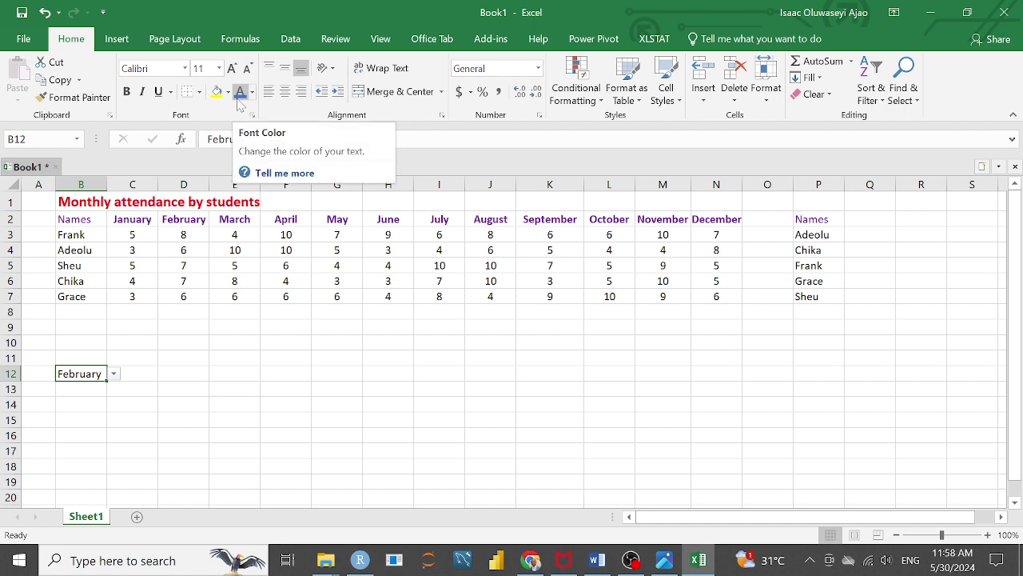
{"action": "left_click", "coordinate": [238, 98]}
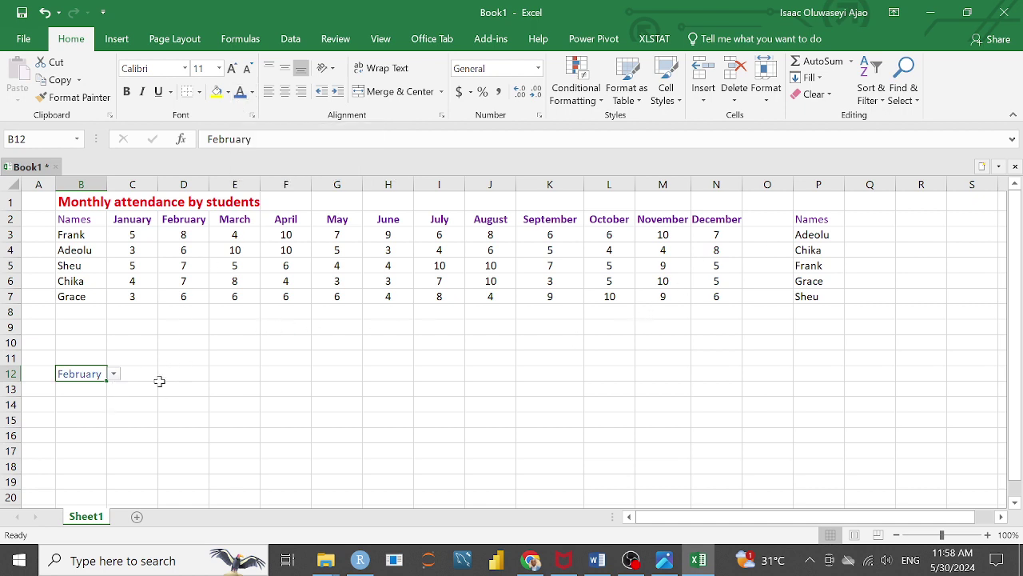
Link Q2 to the selected month with =B12 and colour its text blue
{"action": "left_click", "coordinate": [869, 215]}
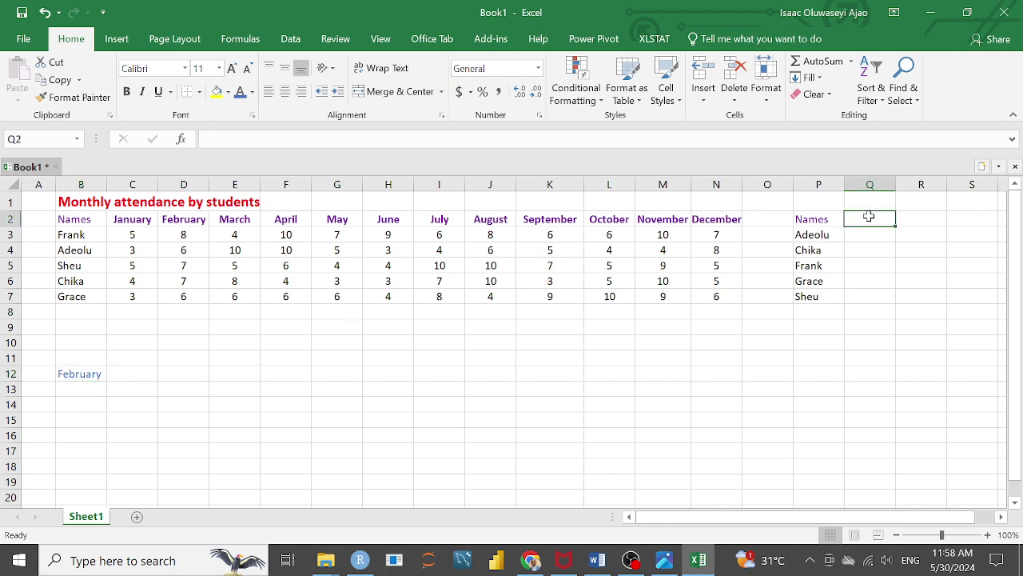
{"action": "type", "text": "="}
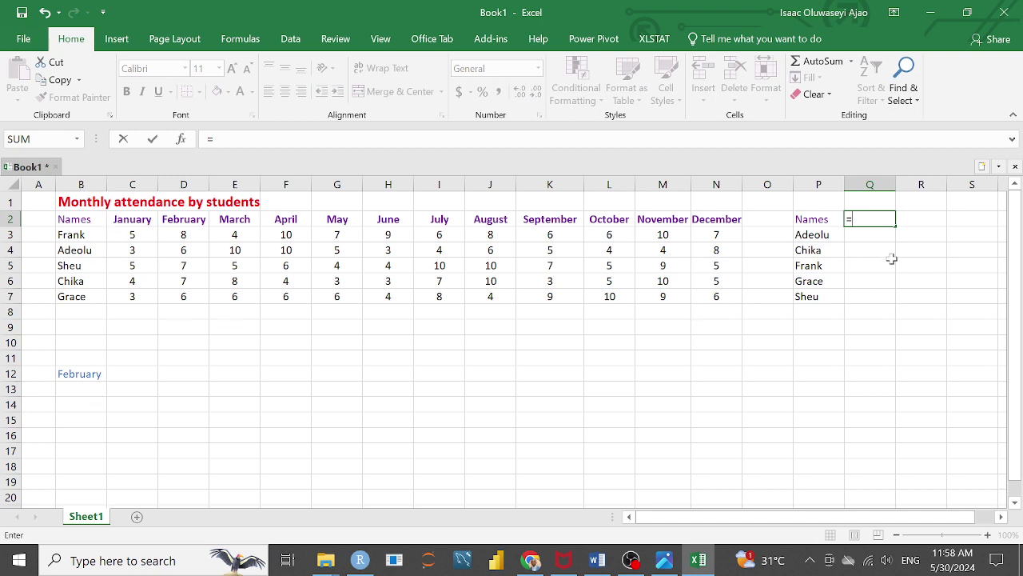
{"action": "type", "text": "b"}
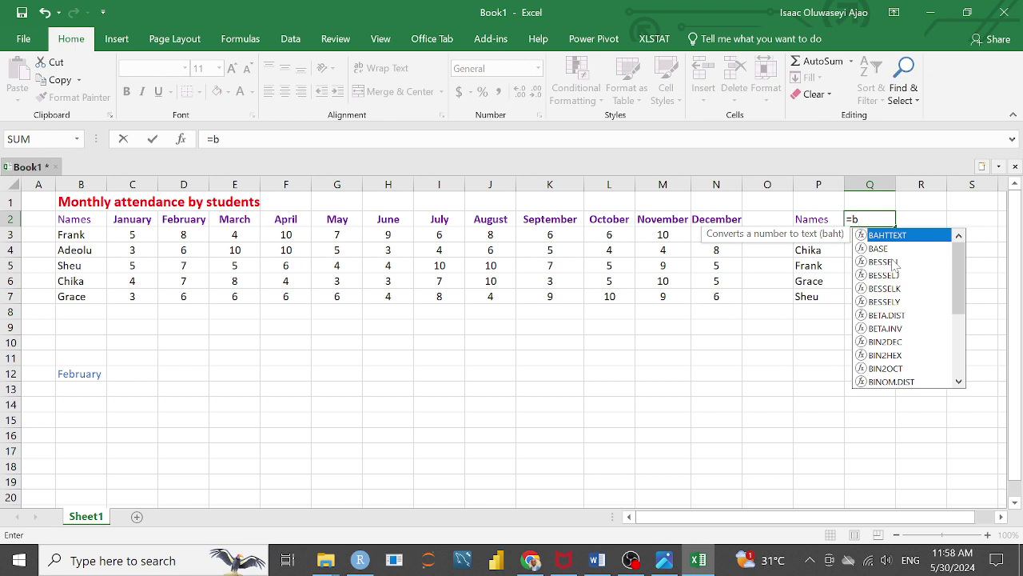
{"action": "type", "text": "12"}
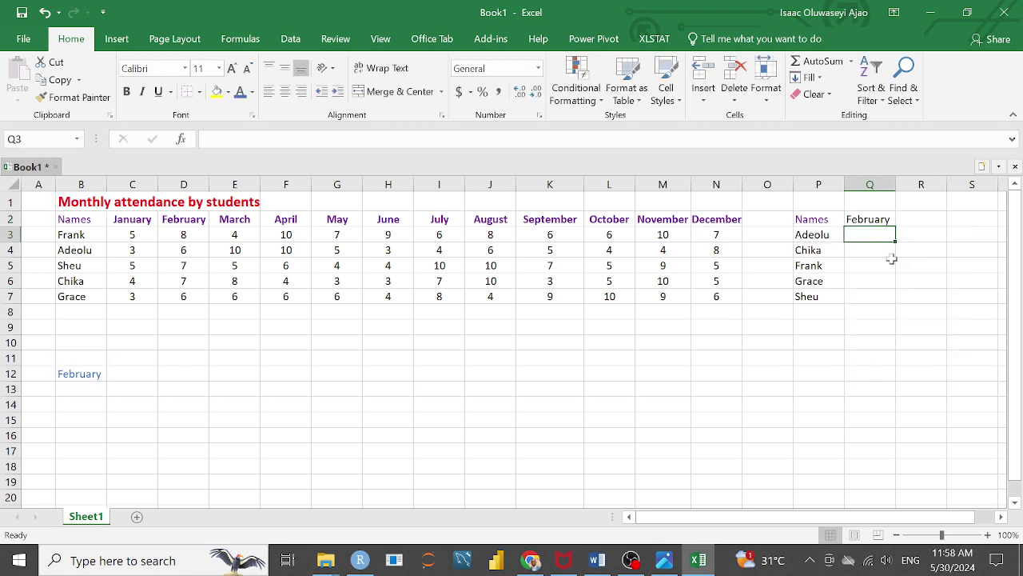
{"action": "left_click", "coordinate": [862, 219]}
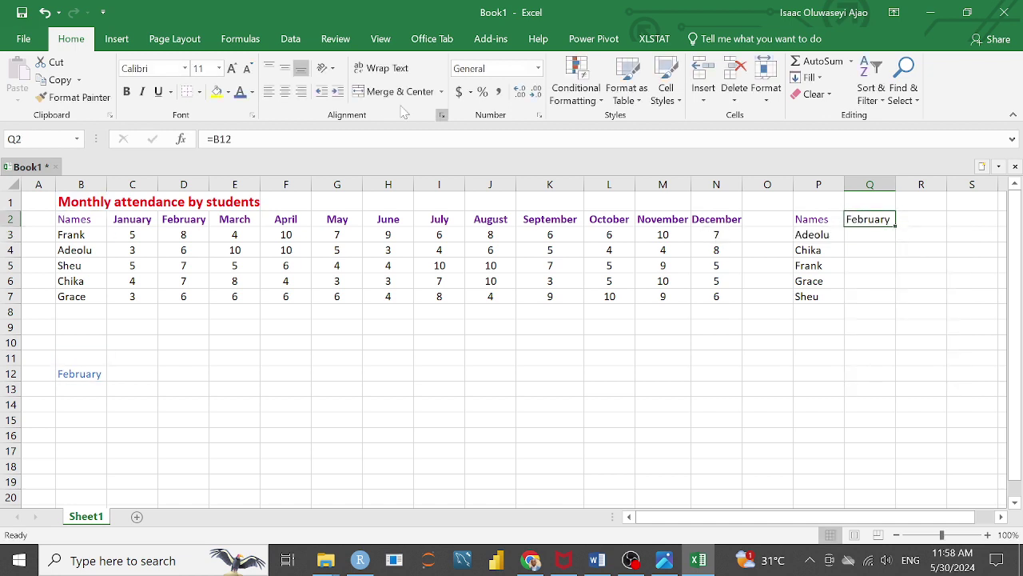
{"action": "left_click", "coordinate": [865, 361]}
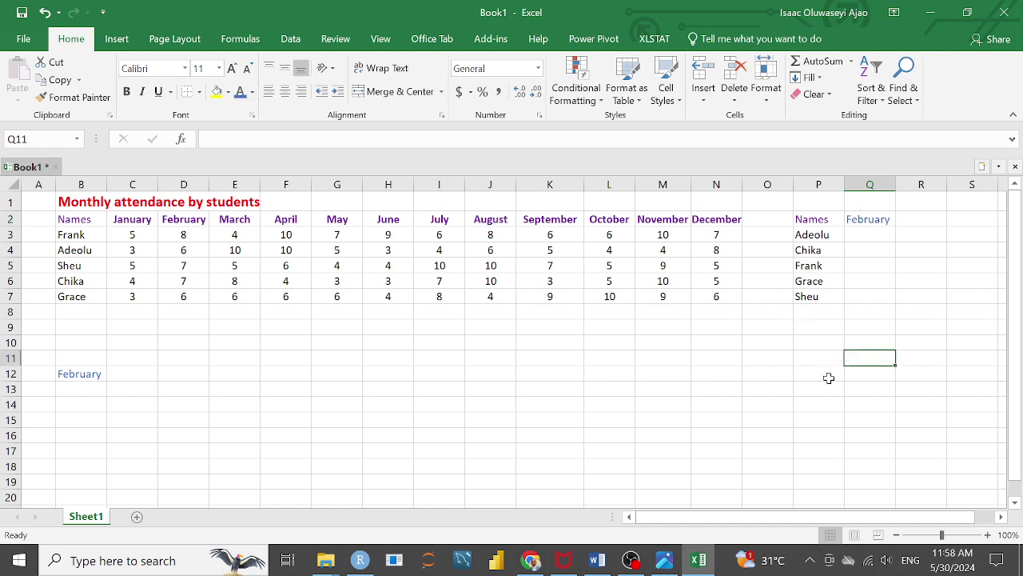
{"action": "left_click", "coordinate": [94, 391]}
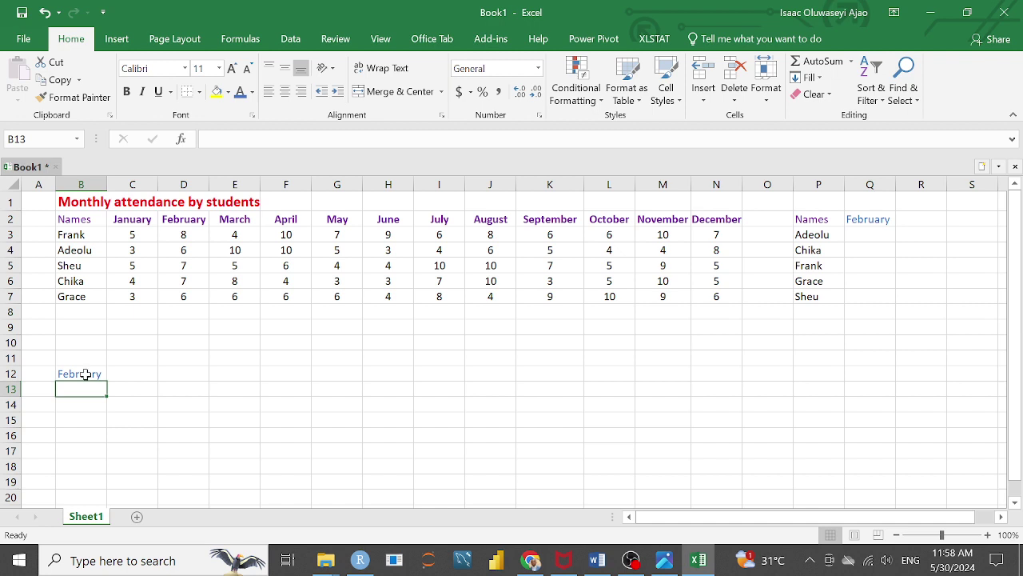
{"action": "left_click", "coordinate": [84, 374]}
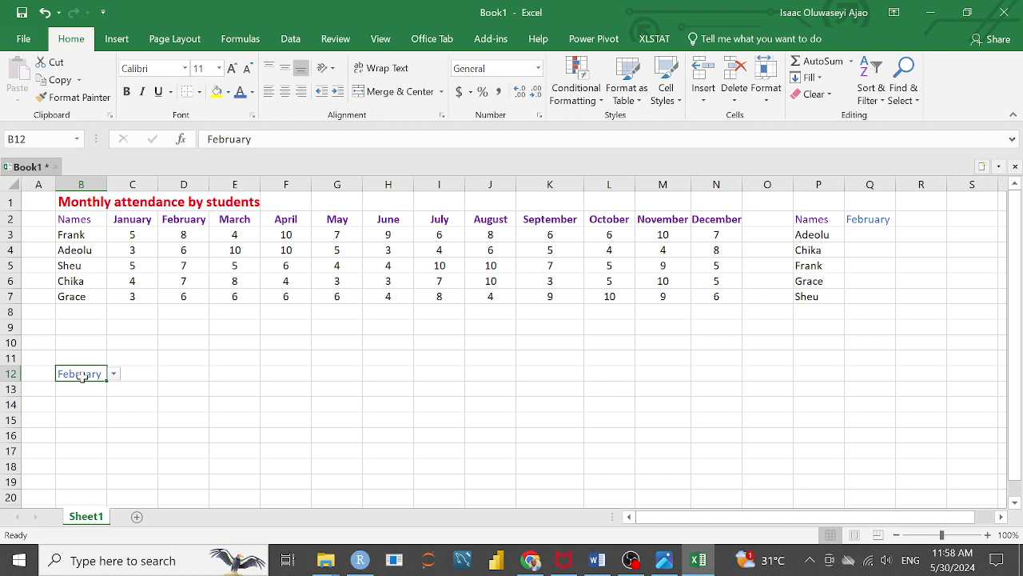
{"action": "left_click_drag", "start_coordinate": [8, 311], "coordinate": [10, 342]}
{"action": "left_click", "coordinate": [240, 386]}
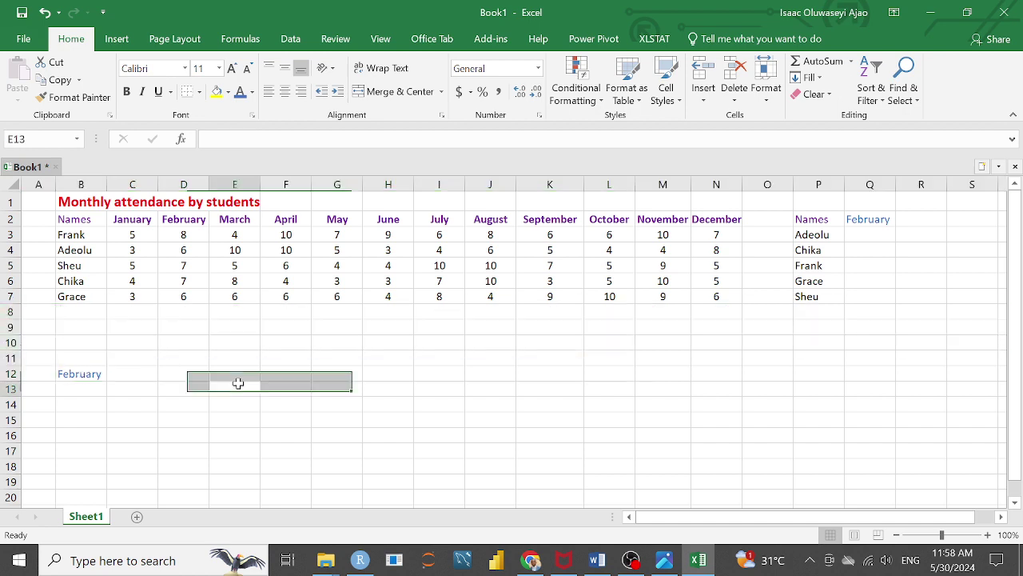
{"action": "left_click", "coordinate": [124, 372]}
{"action": "left_click", "coordinate": [89, 377]}
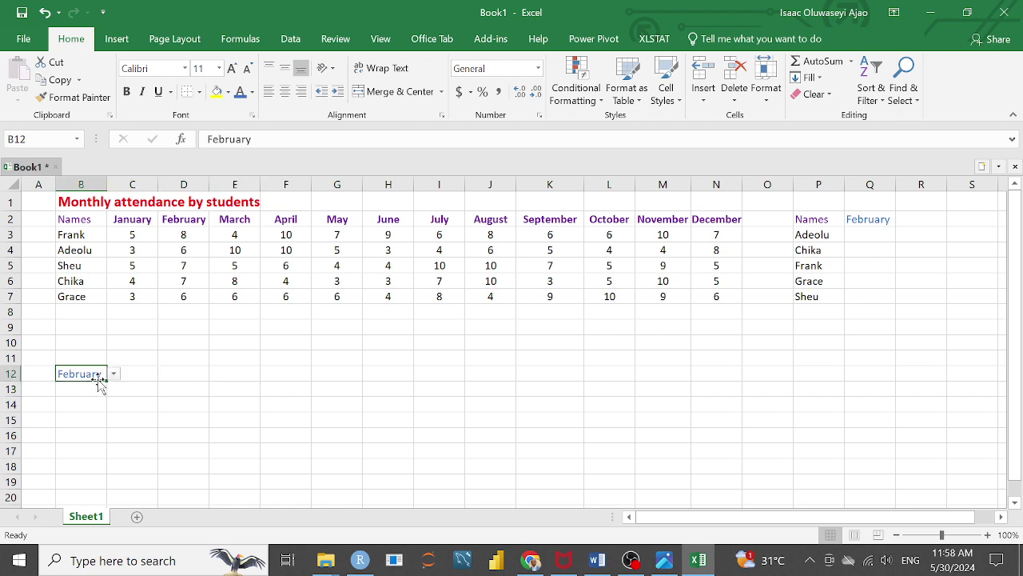
{"action": "left_click", "coordinate": [874, 234]}
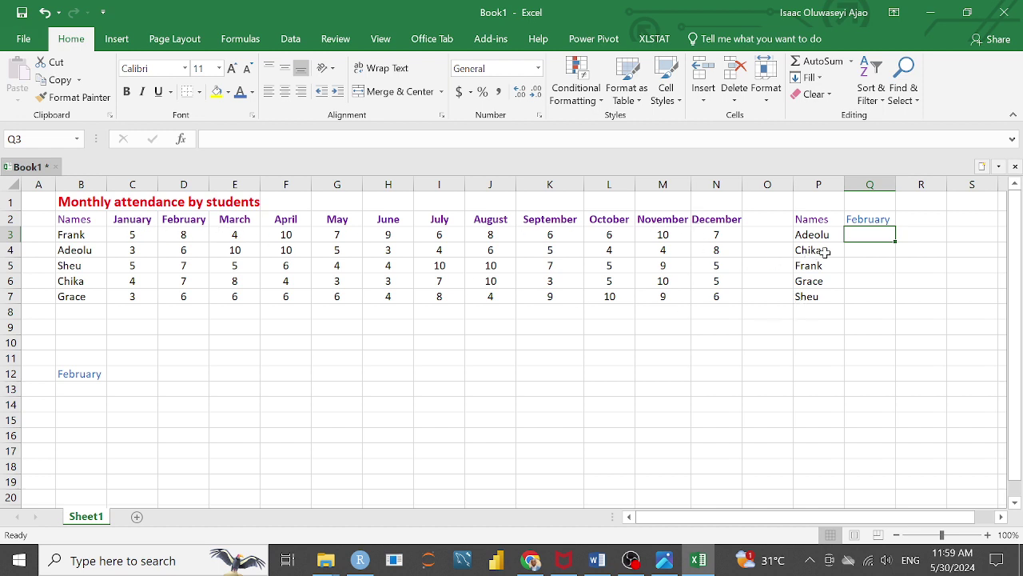
{"action": "left_click", "coordinate": [85, 373]}
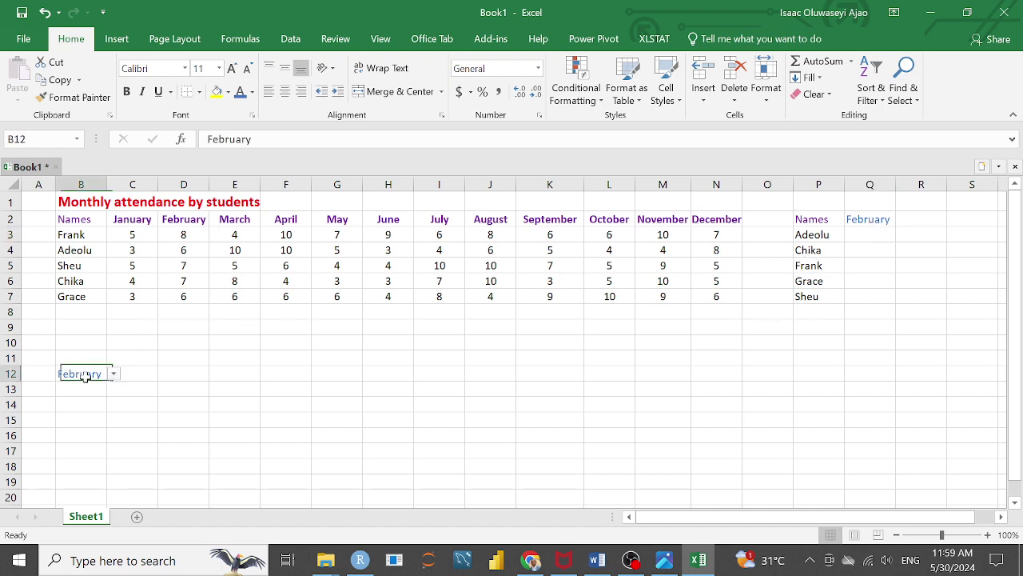
{"action": "left_click", "coordinate": [114, 374]}
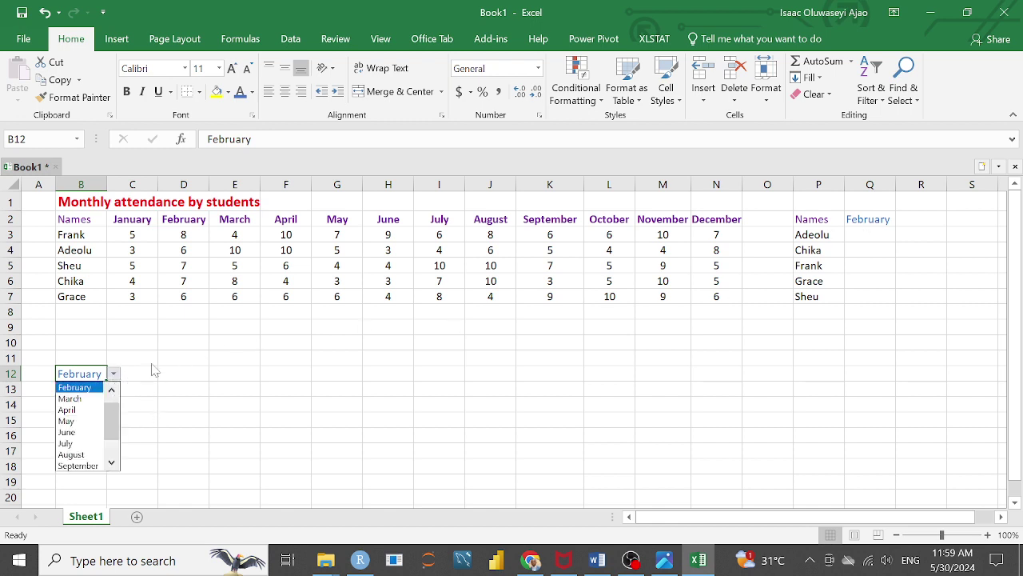
{"action": "key", "text": "Escape"}
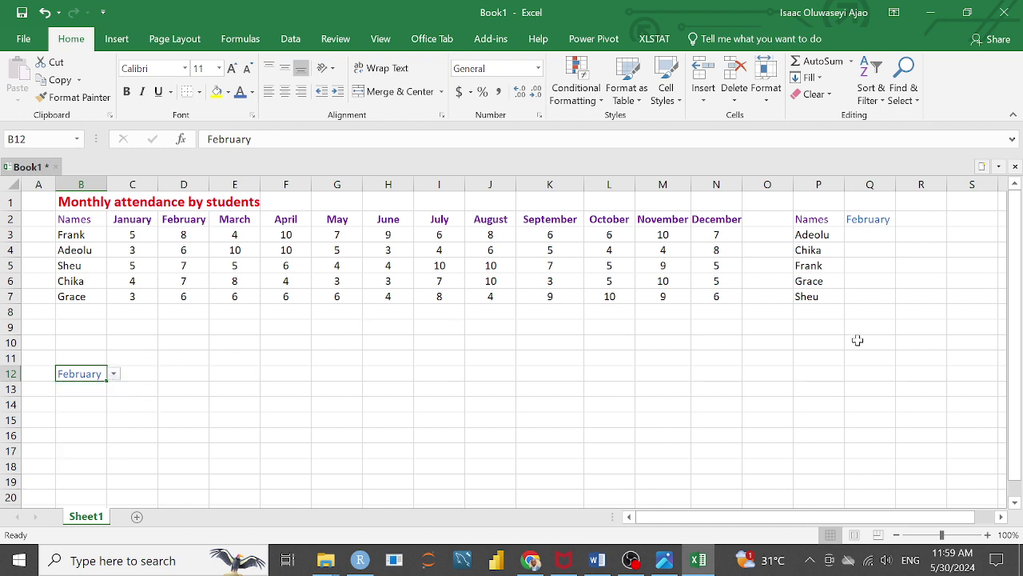
Start an INDEX formula in Q3 with the attendance values C3:N7 as its array
{"action": "left_click", "coordinate": [862, 237]}
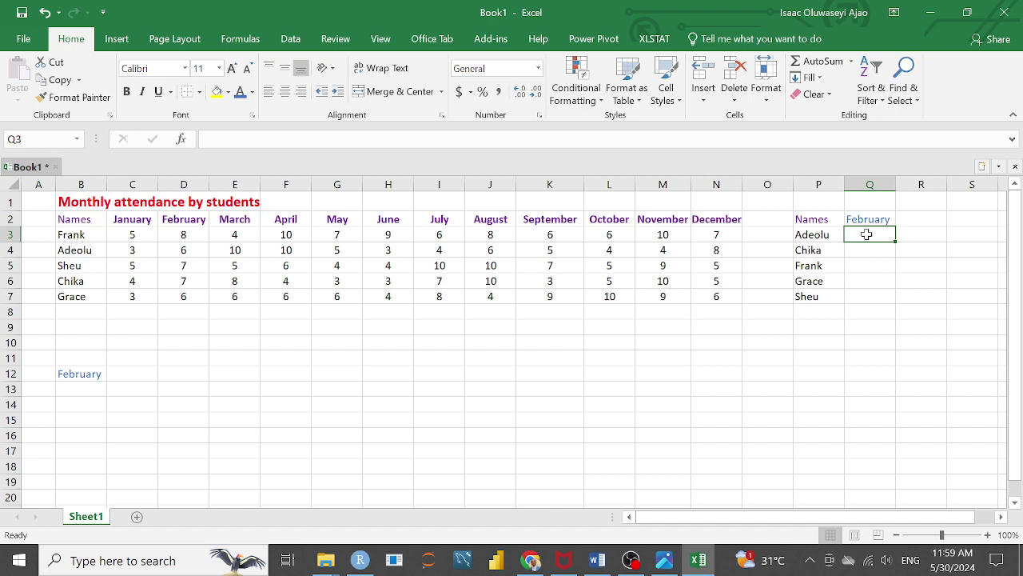
{"action": "type", "text": "="}
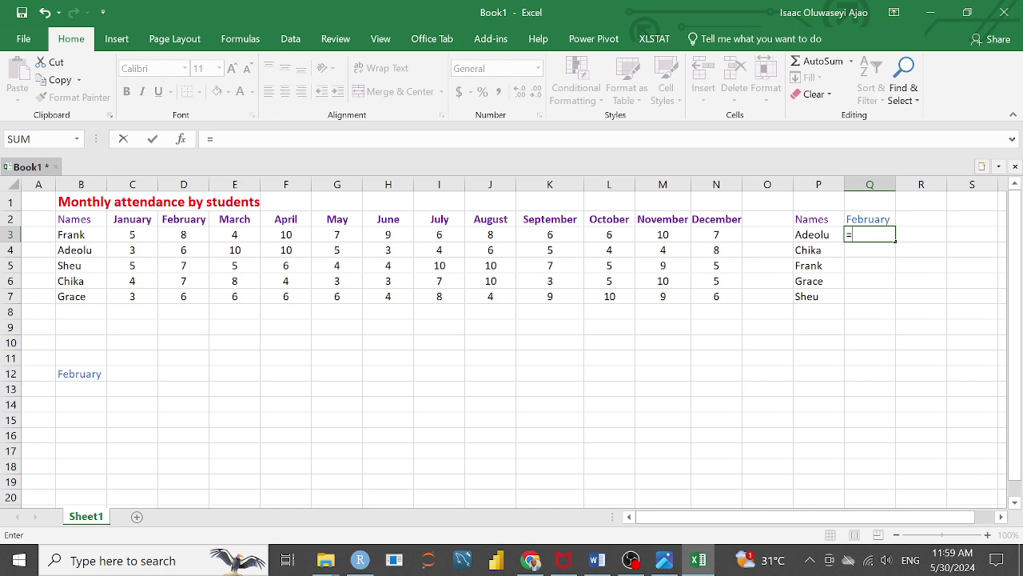
{"action": "type", "text": "IMDEX"}
{"action": "key", "text": "BackSpace"}
{"action": "key", "text": "BackSpace"}
{"action": "key", "text": "BackSpace"}
{"action": "key", "text": "BackSpace"}
{"action": "type", "text": "N"}
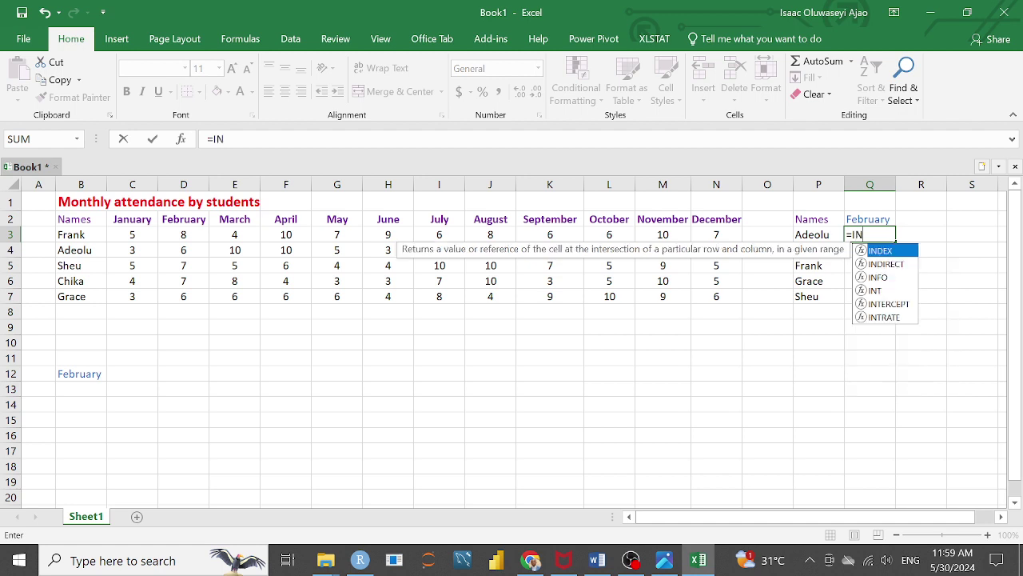
{"action": "type", "text": "DEX"}
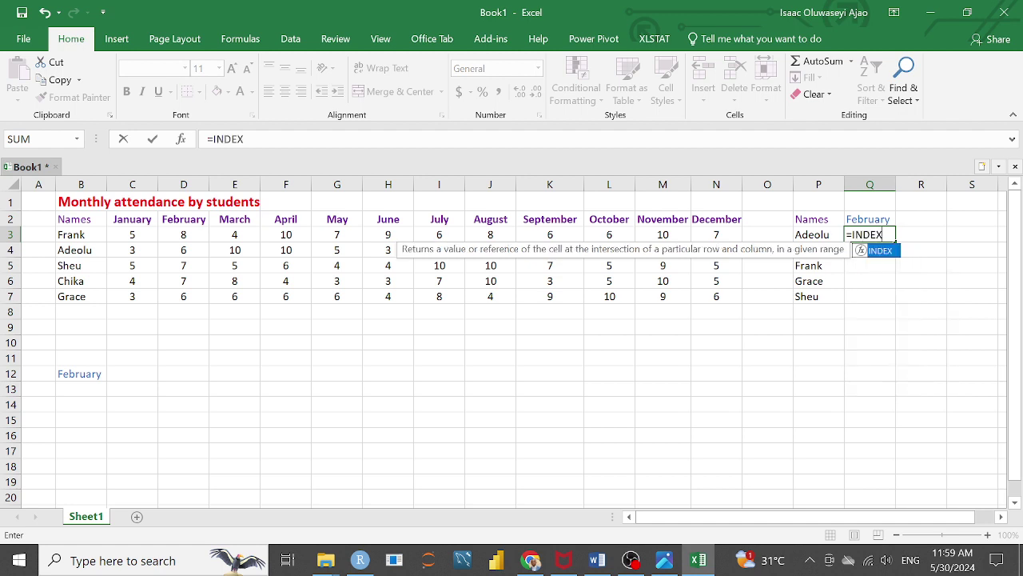
{"action": "type", "text": "()"}
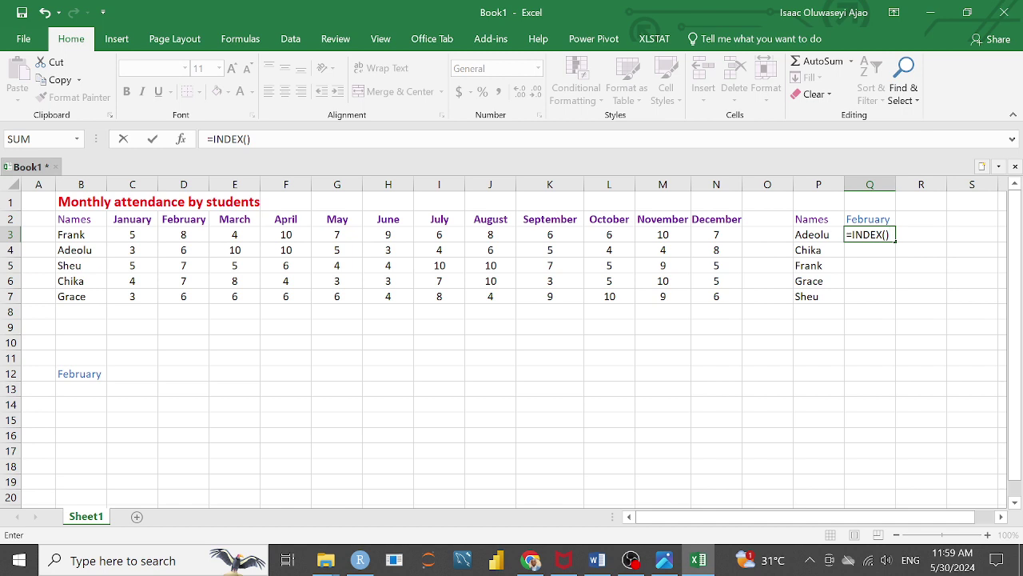
{"action": "left_click", "coordinate": [886, 235]}
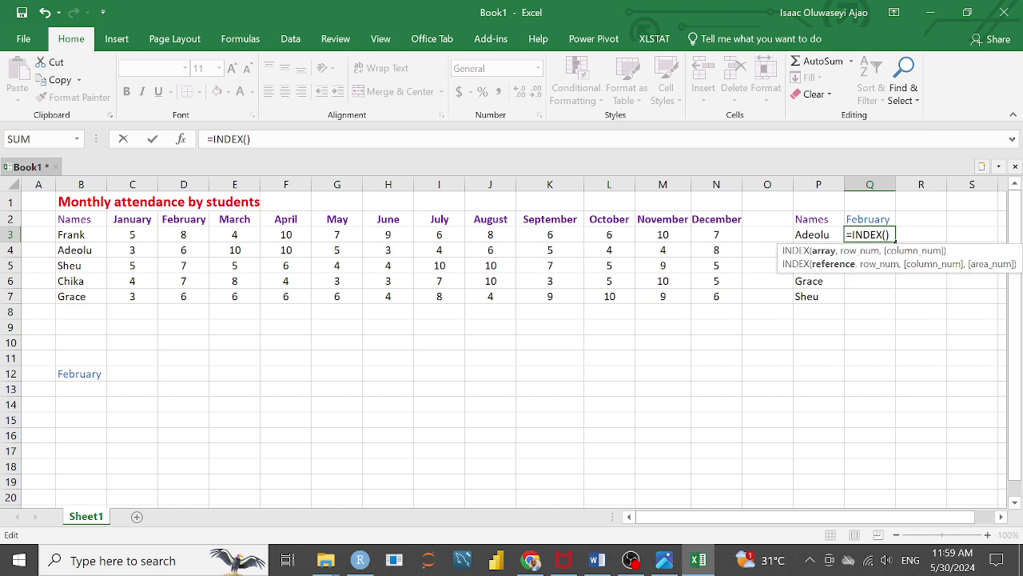
{"action": "left_click_drag", "start_coordinate": [135, 232], "coordinate": [698, 296]}
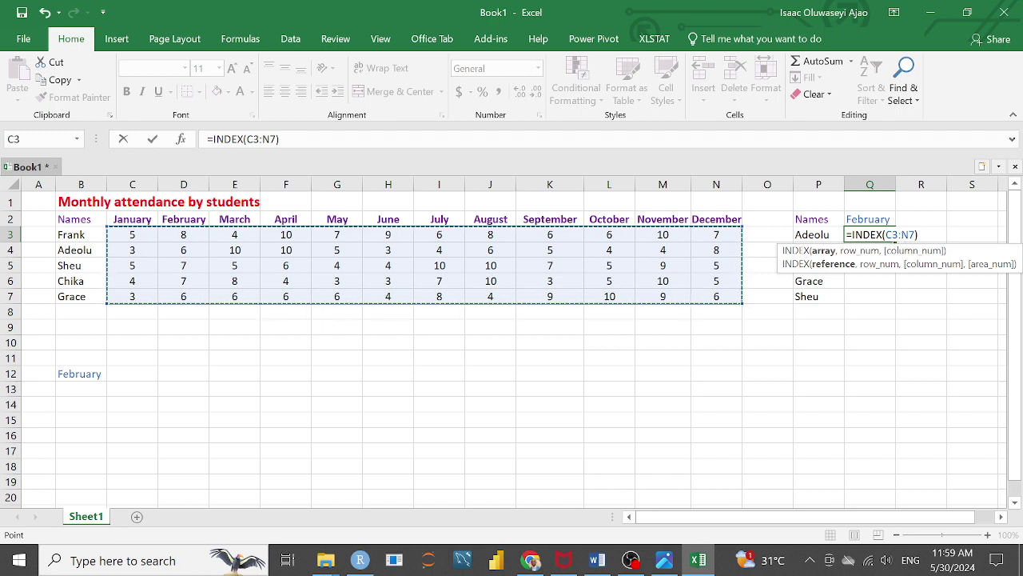
Make the INDEX array reference in Q3 absolute as $C$3:$N$7
{"action": "left_click", "coordinate": [885, 235]}
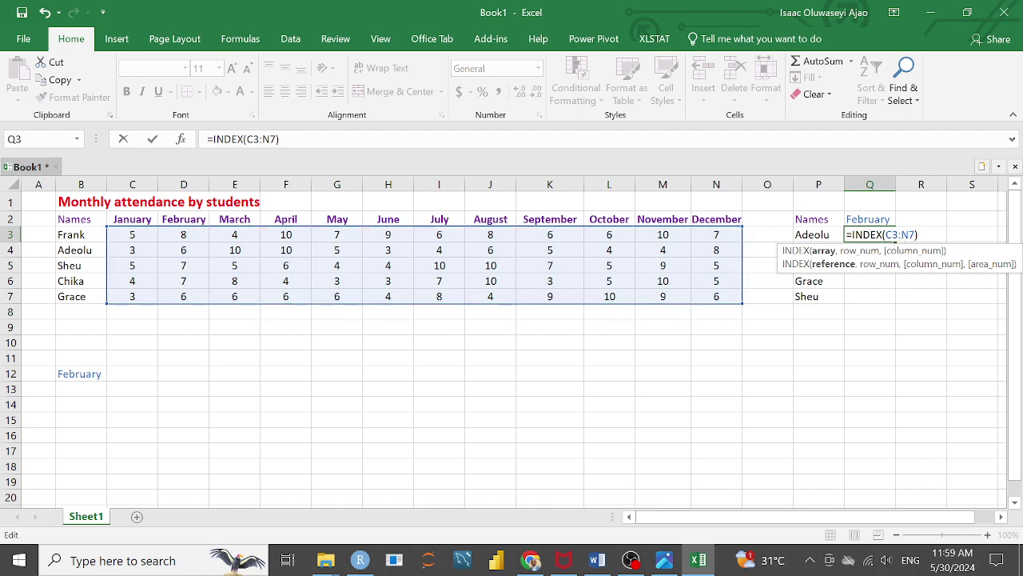
{"action": "type", "text": "$C$3:"}
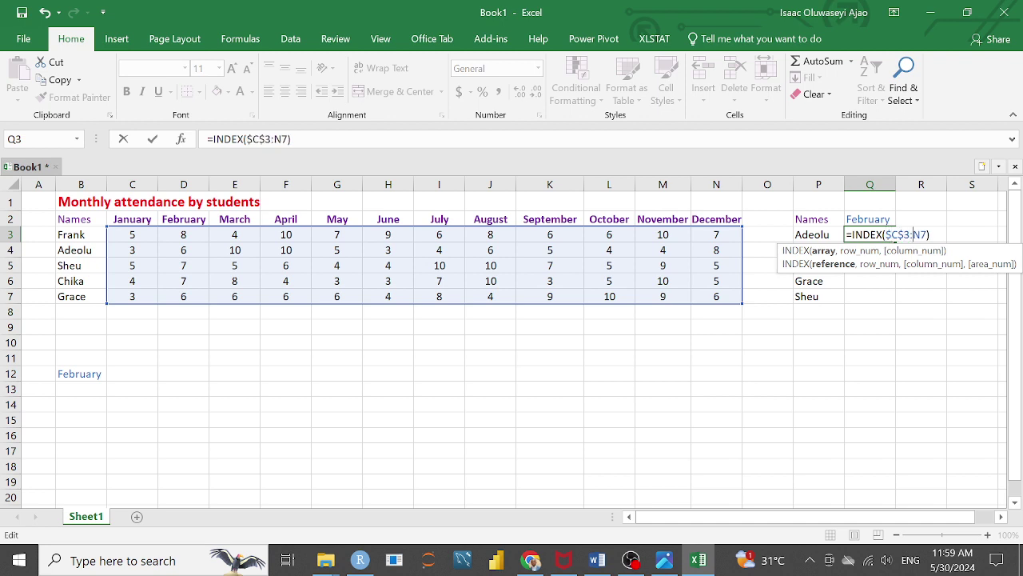
{"action": "type", "text": "$N"}
{"action": "type", "text": "$7"}
Nest a MATCH function as the row argument of the INDEX formula in Q3, with P3 as its lookup value
{"action": "type", "text": ", MA"}
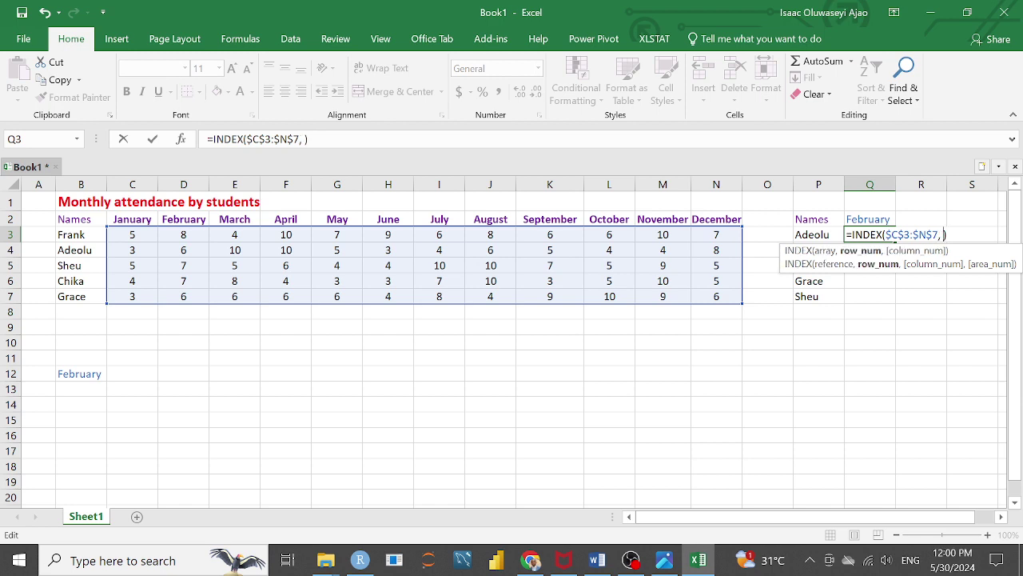
{"action": "type", "text": "TCH"}
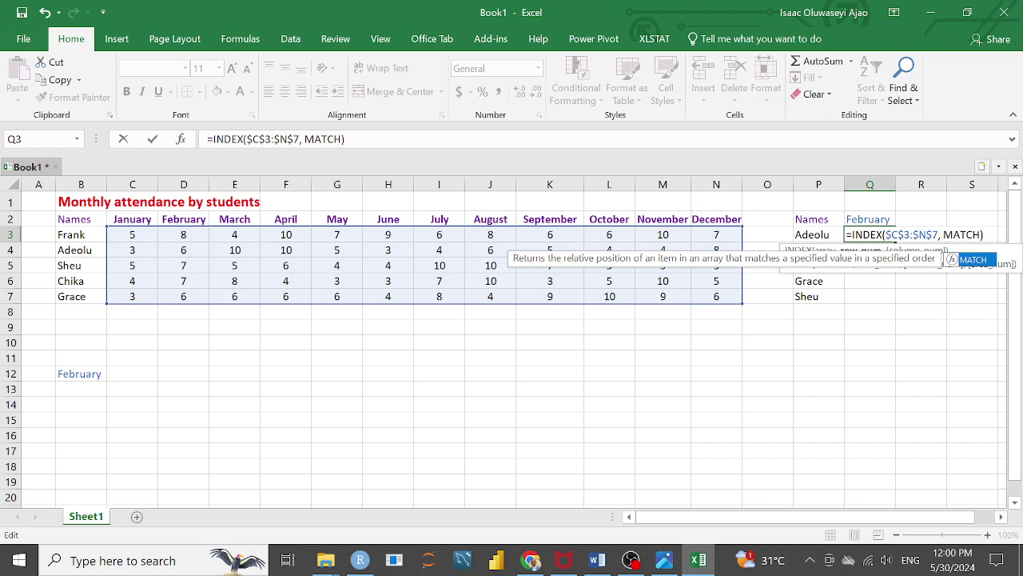
{"action": "type", "text": "()"}
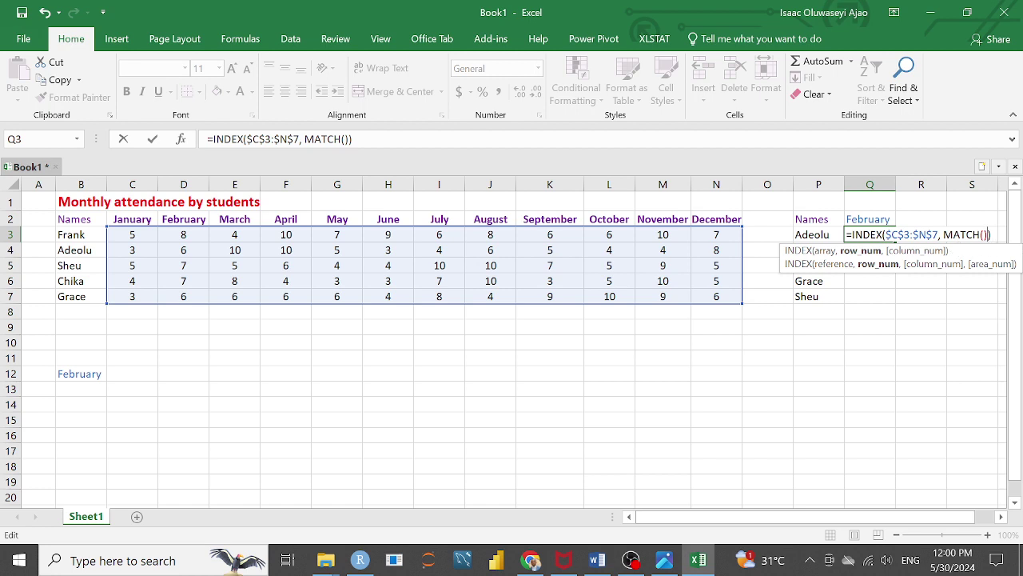
{"action": "key", "text": "Left"}
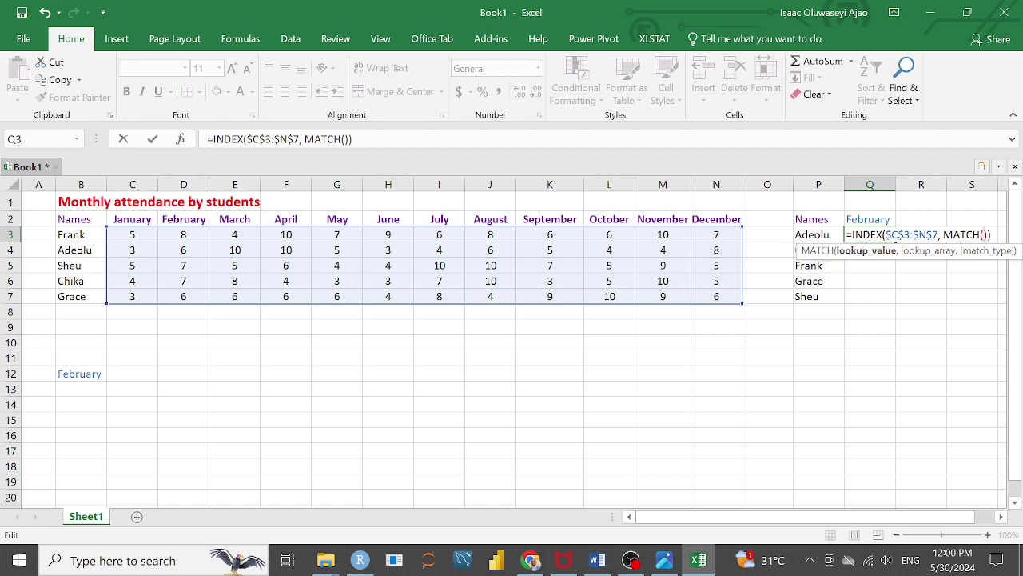
{"action": "type", "text": "P3"}
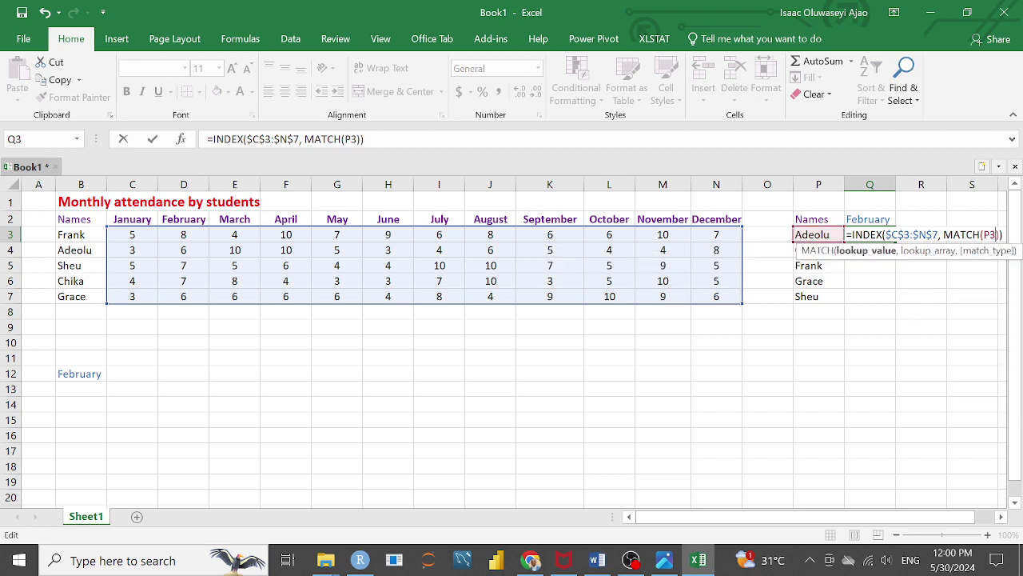
Add the student names B3:B7 as the MATCH lookup array and enter the formula in Q3
{"action": "type", "text": ","}
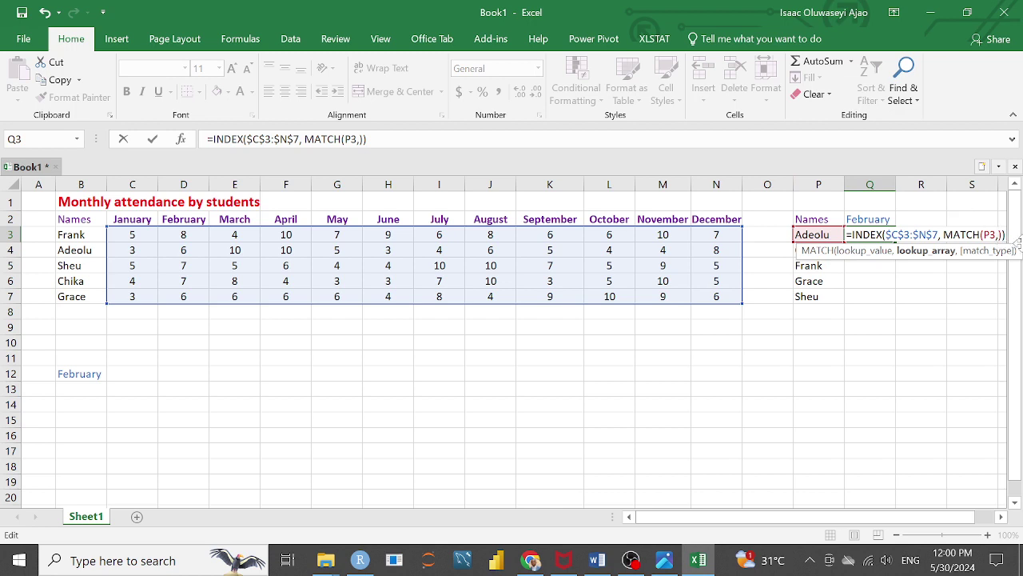
{"action": "left_click", "coordinate": [74, 238]}
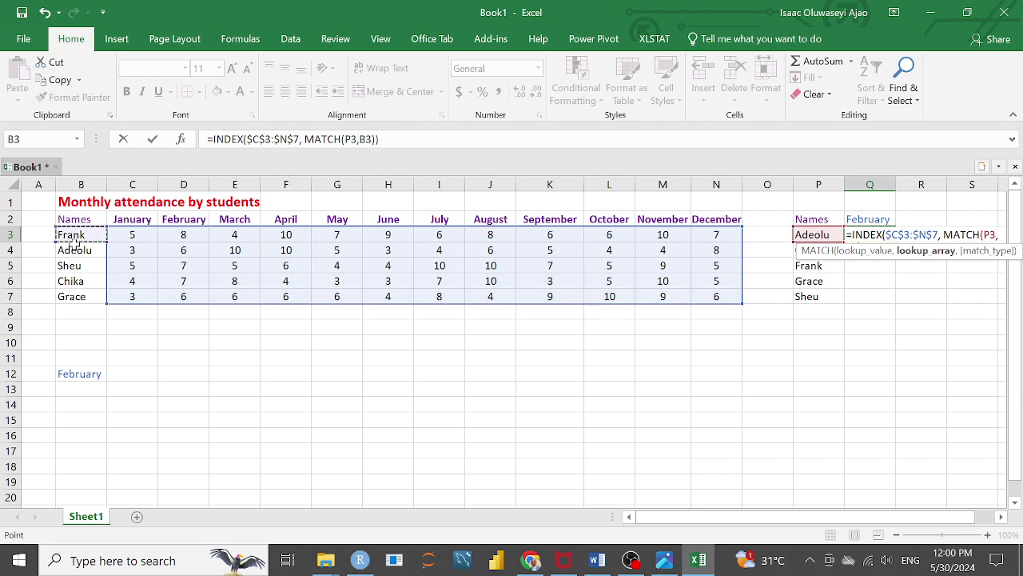
{"action": "left_click_drag", "start_coordinate": [74, 239], "coordinate": [74, 297]}
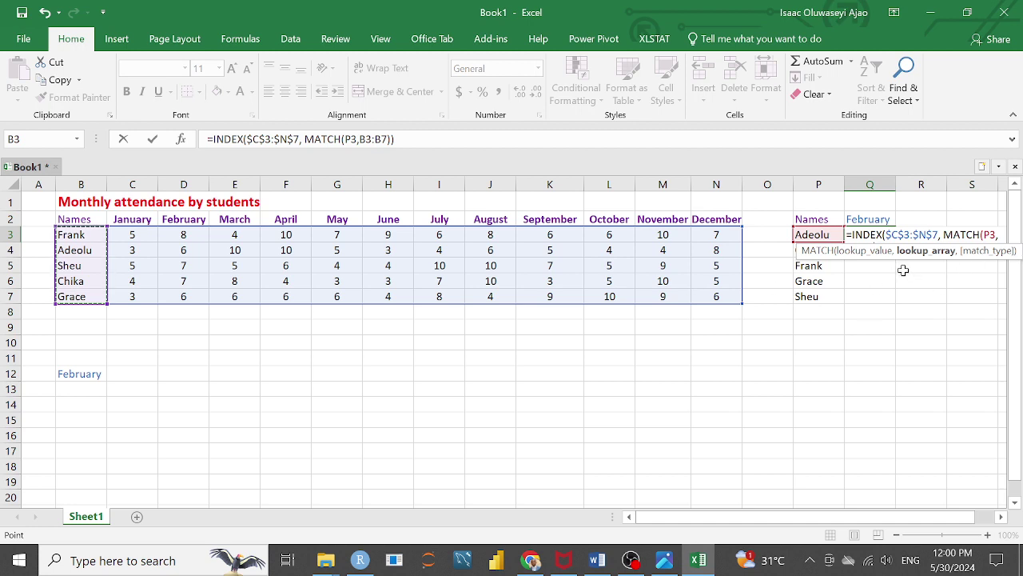
{"action": "key", "text": "Return"}
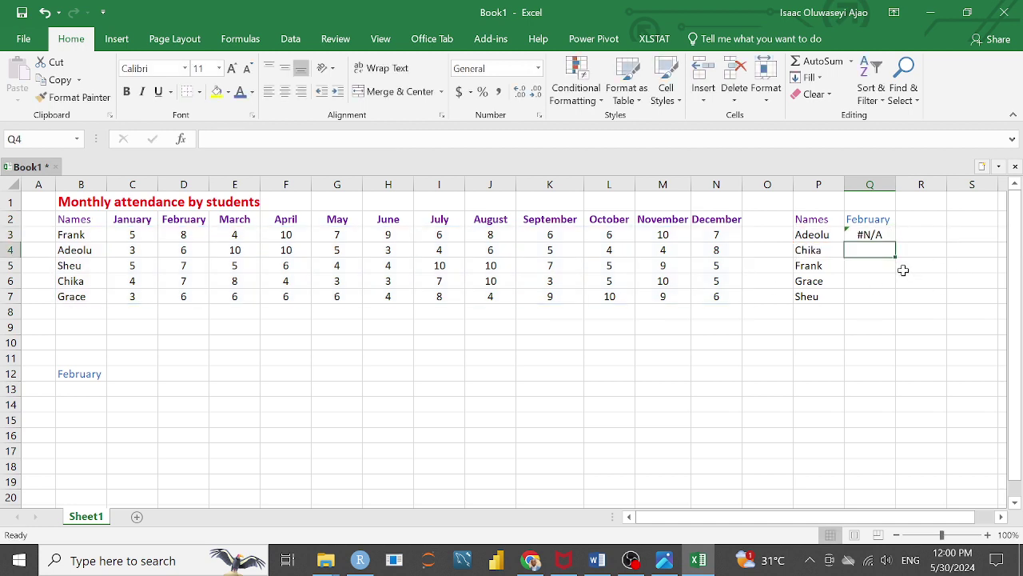
Reopen the formula in Q3 and make the MATCH lookup array absolute as $B$3:$B$7
{"action": "left_click", "coordinate": [870, 234]}
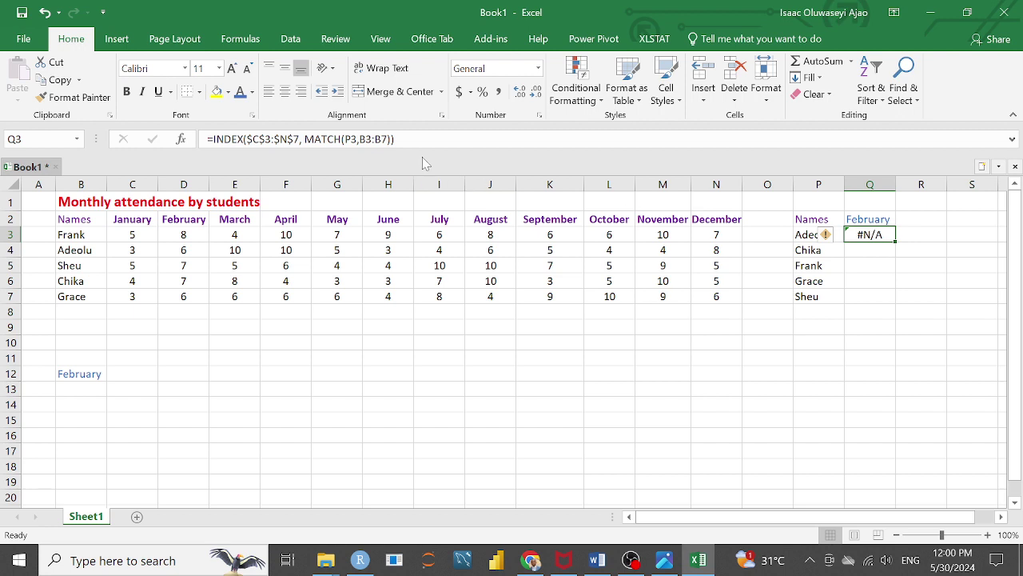
{"action": "left_click", "coordinate": [416, 139]}
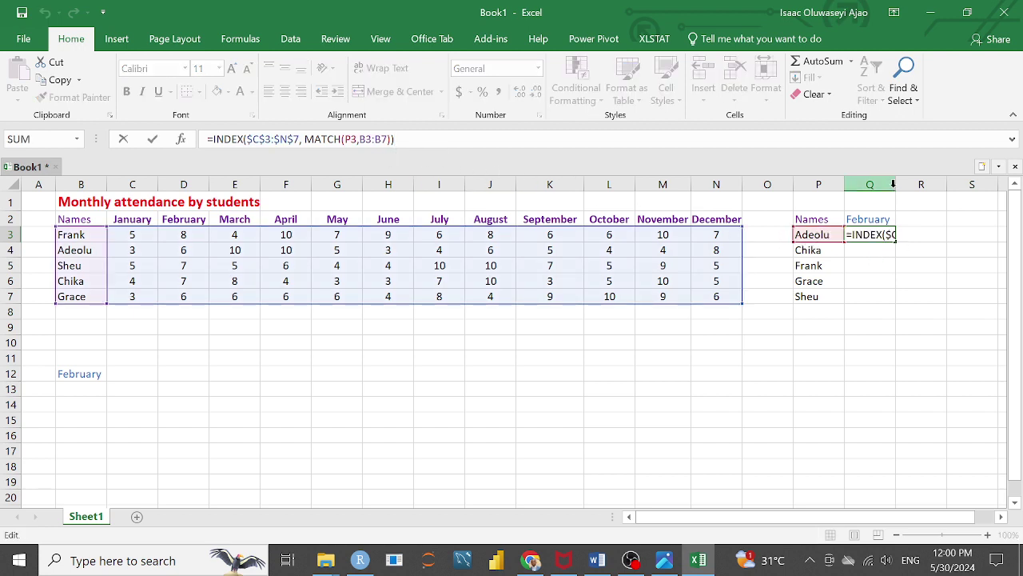
{"action": "left_click", "coordinate": [893, 184]}
{"action": "left_click", "coordinate": [874, 236]}
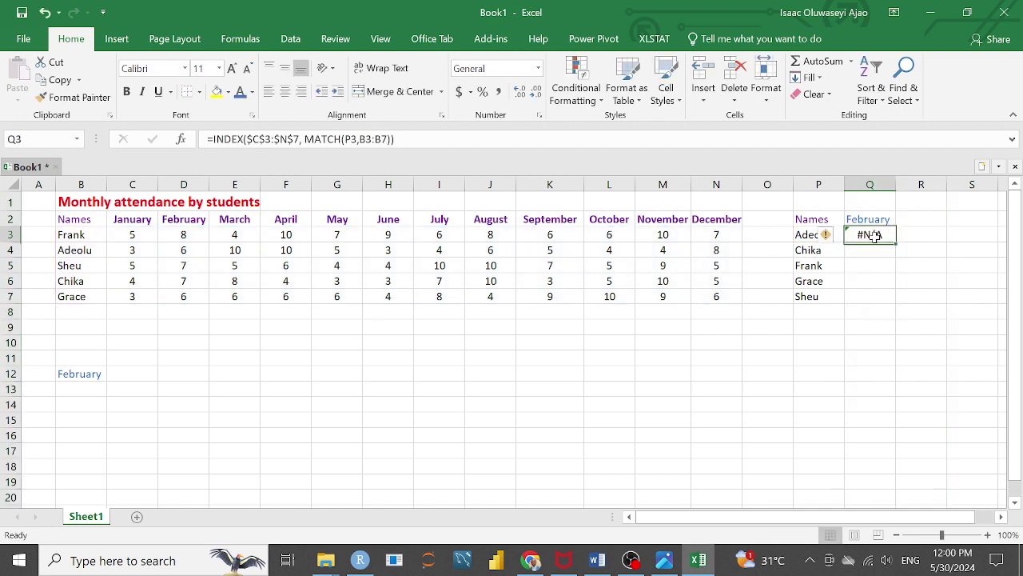
{"action": "left_click", "coordinate": [390, 139]}
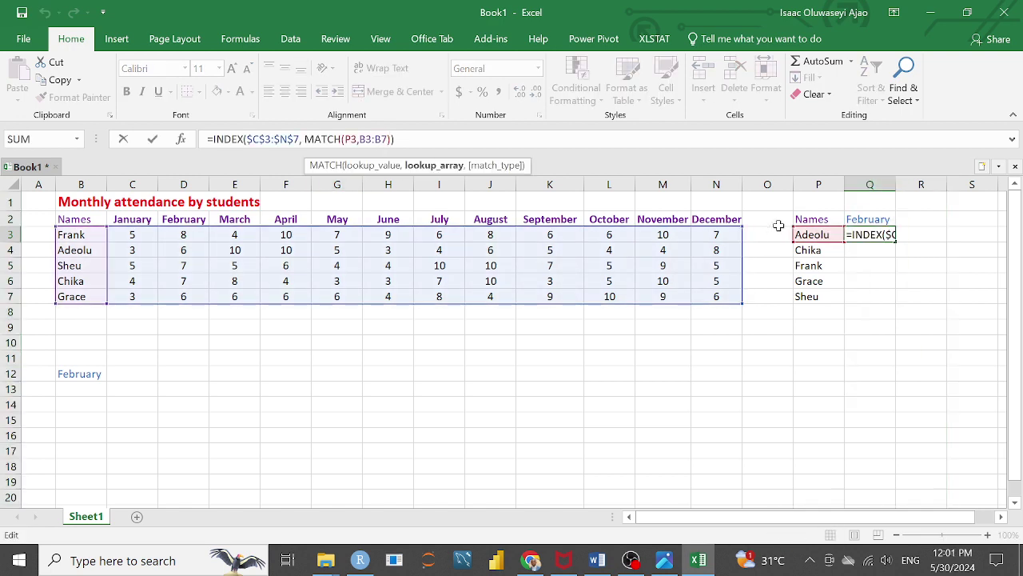
{"action": "left_click", "coordinate": [874, 235]}
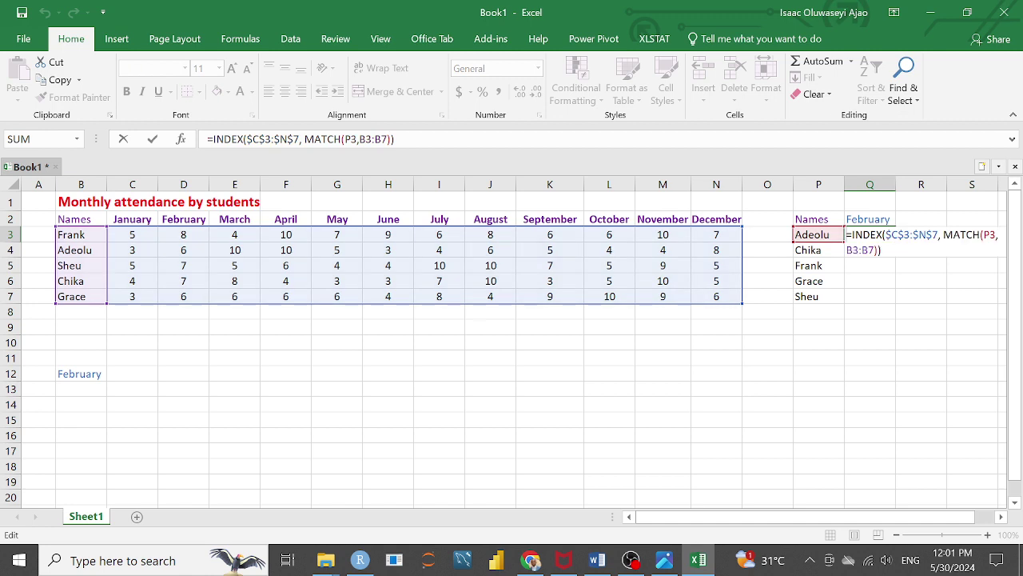
{"action": "left_click", "coordinate": [875, 250]}
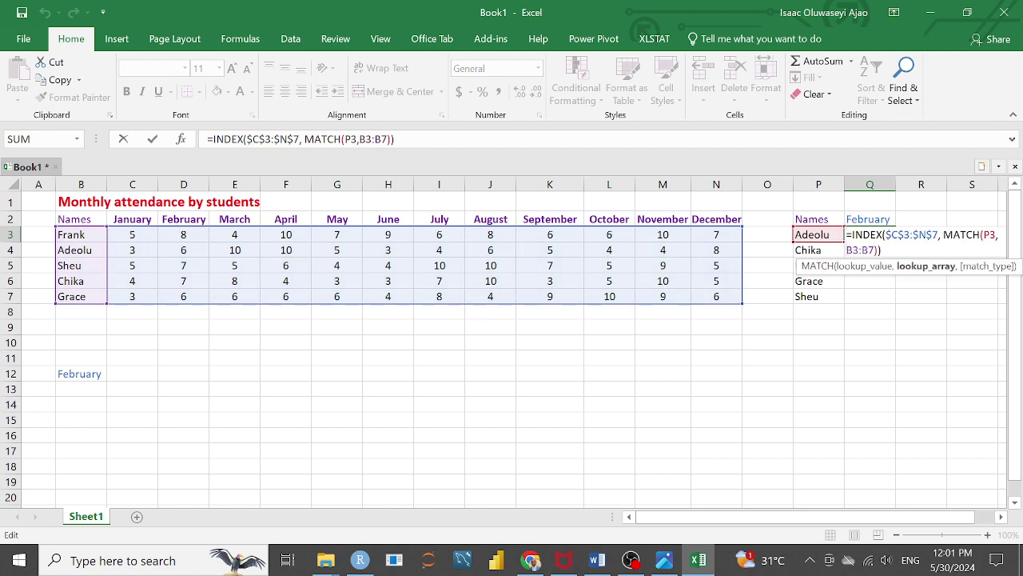
{"action": "type", "text": "$C"}
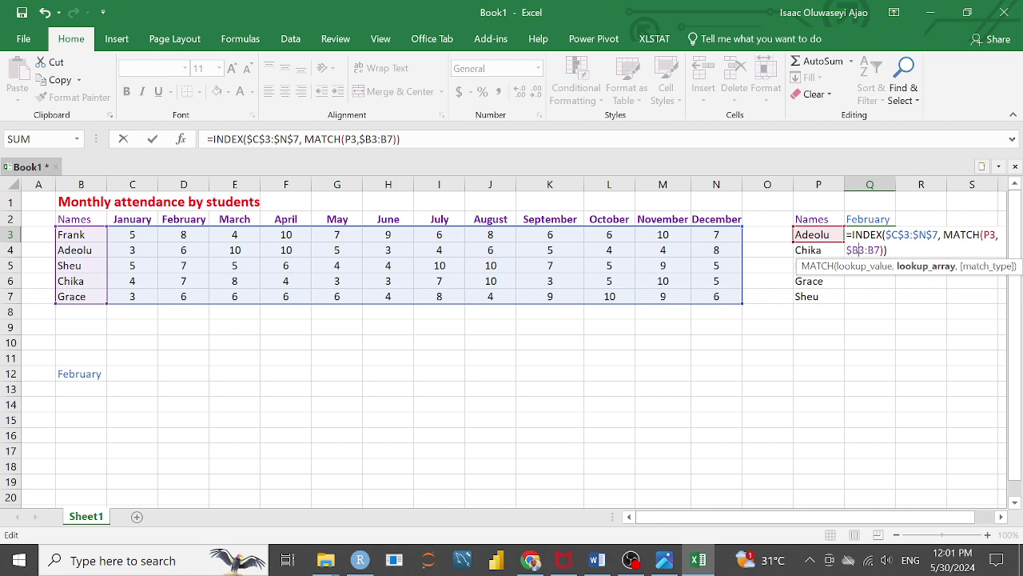
{"action": "type", "text": "$3:$N"}
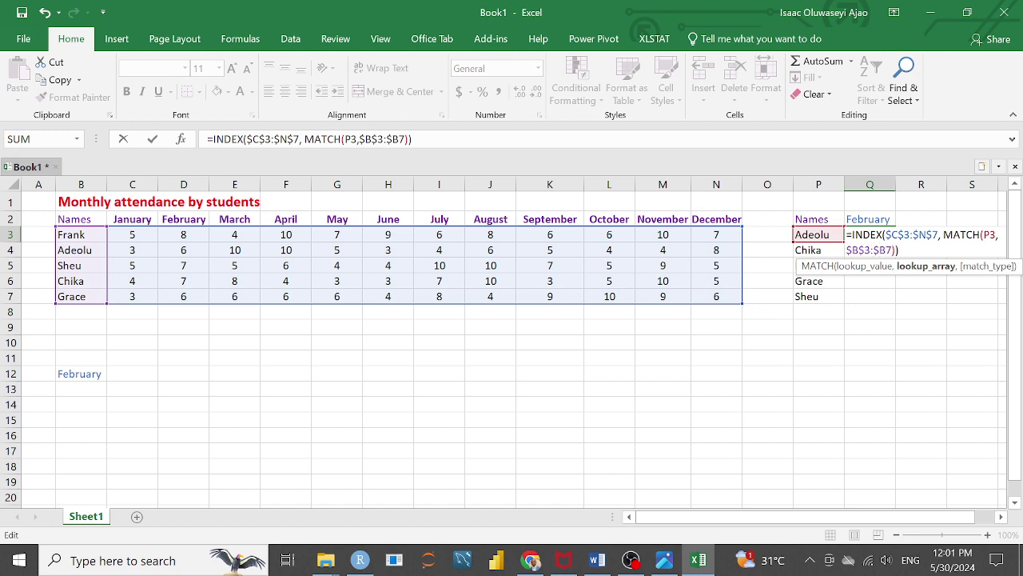
{"action": "type", "text": "$7"}
Set the match type of the MATCH function in Q3 to 0 for an exact match
{"action": "type", "text": ","}
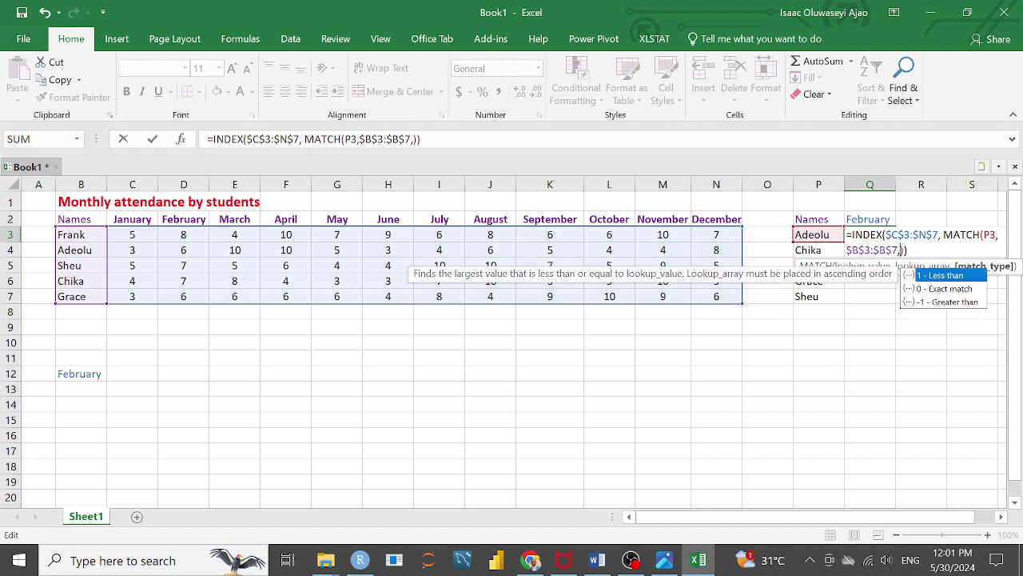
{"action": "type", "text": "0"}
{"action": "key", "text": "Right"}
Add the month headers C2:N2 after the row argument in Q3's formula, as the absolute reference $C$2:$N$2
{"action": "type", "text": ","}
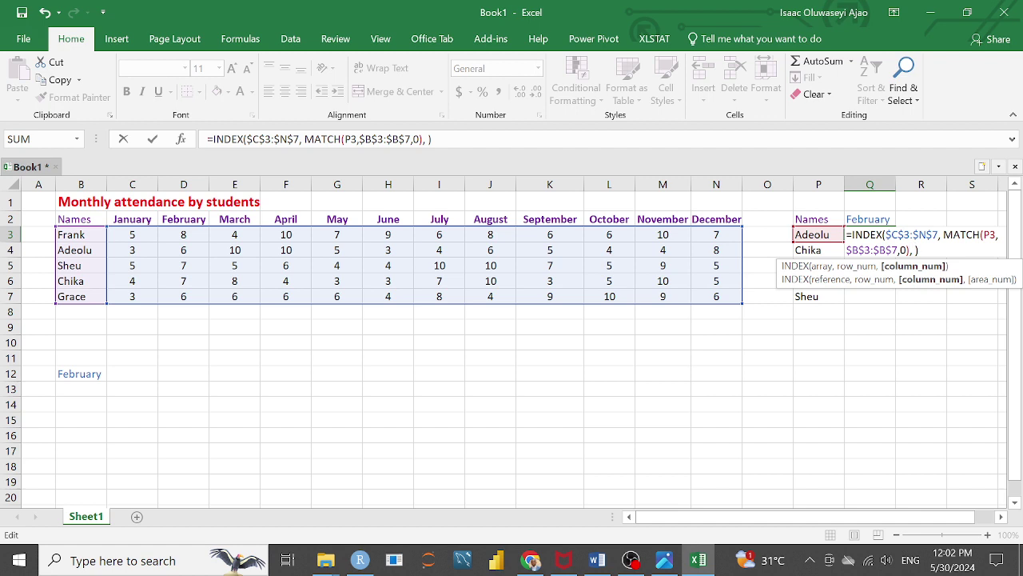
{"action": "left_click", "coordinate": [133, 217]}
{"action": "left_click_drag", "start_coordinate": [160, 219], "coordinate": [714, 221]}
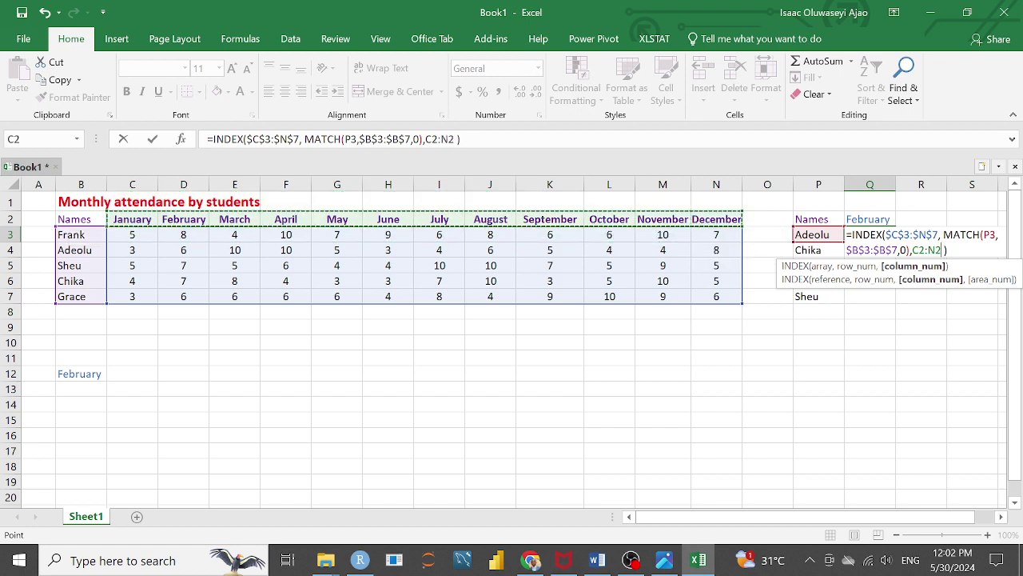
{"action": "left_click", "coordinate": [912, 250]}
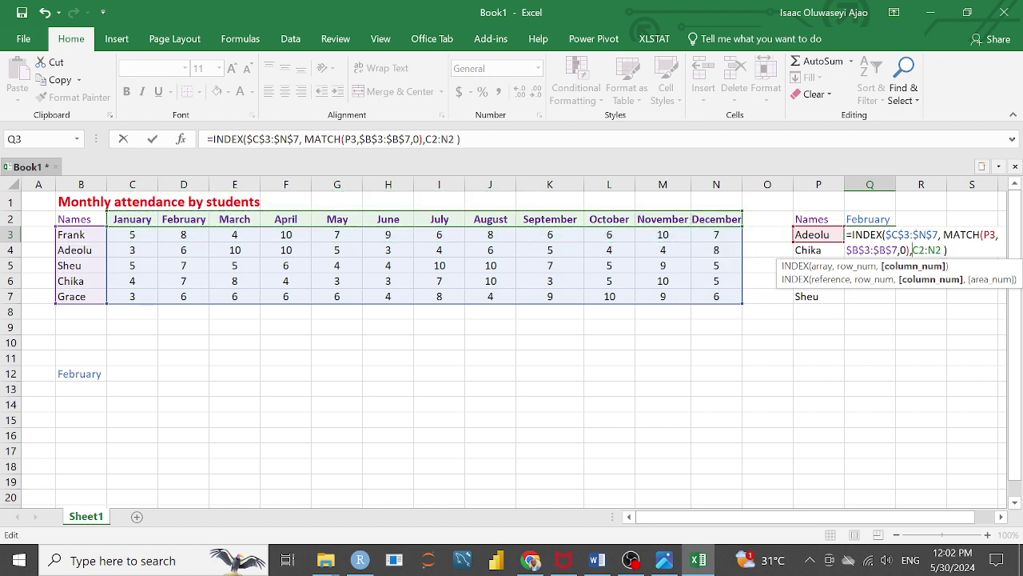
{"action": "type", "text": "$C$2:"}
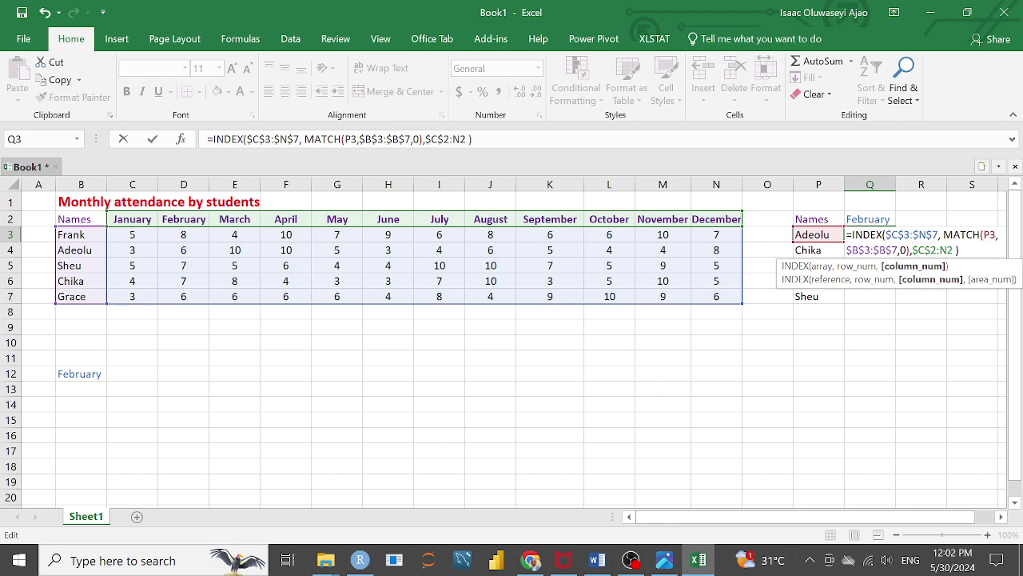
{"action": "type", "text": "$N$2"}
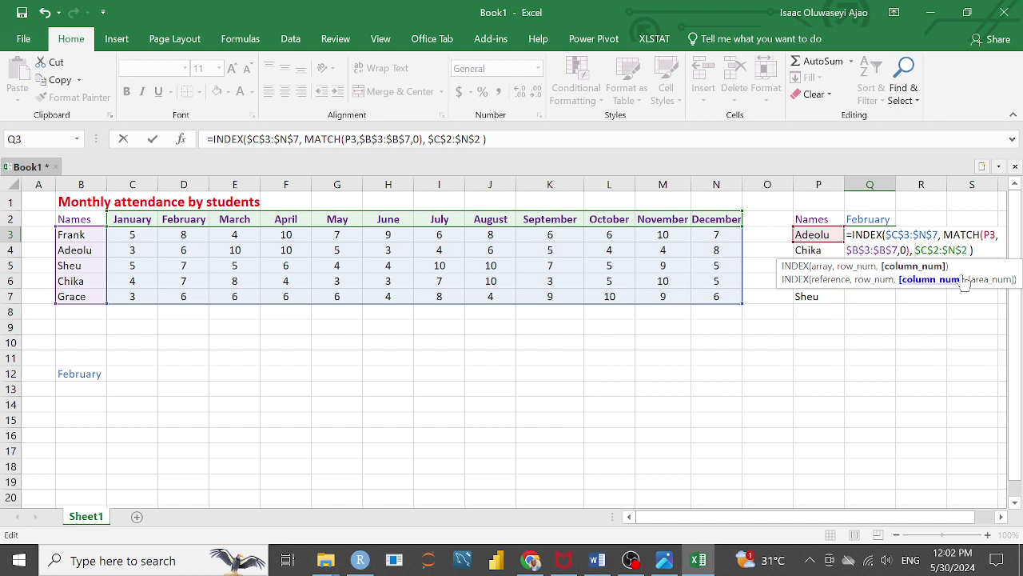
Insert the row-locked month reference Q$2 and a comma before $C$2:$N$2 in Q3's formula
{"action": "type", "text": "Q"}
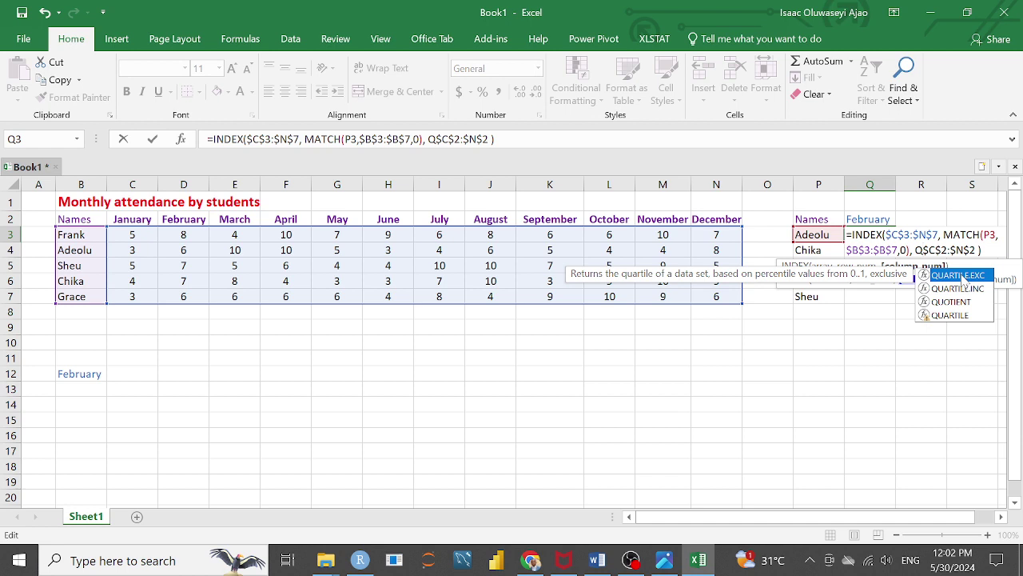
{"action": "type", "text": "2"}
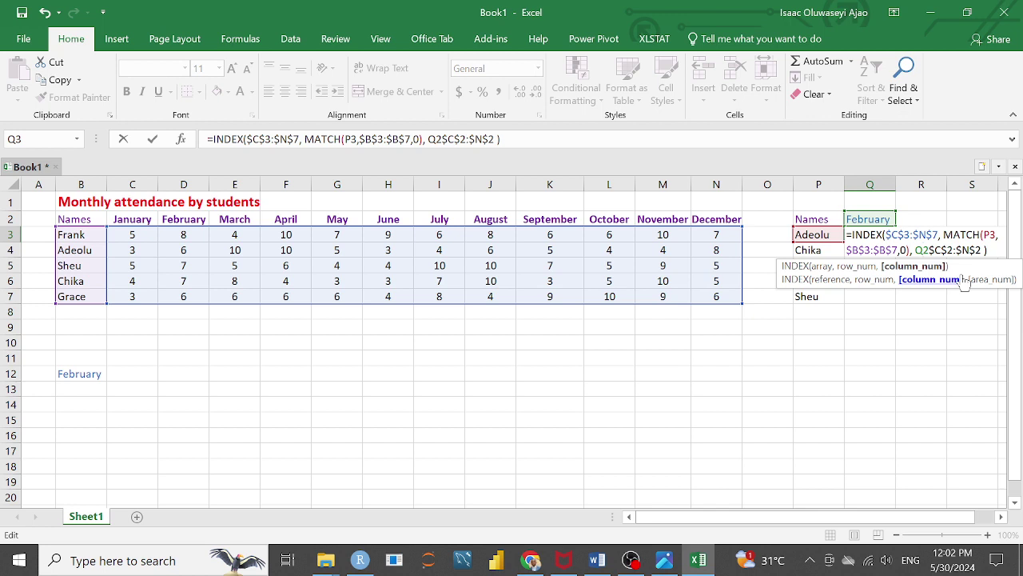
{"action": "type", "text": "$7"}
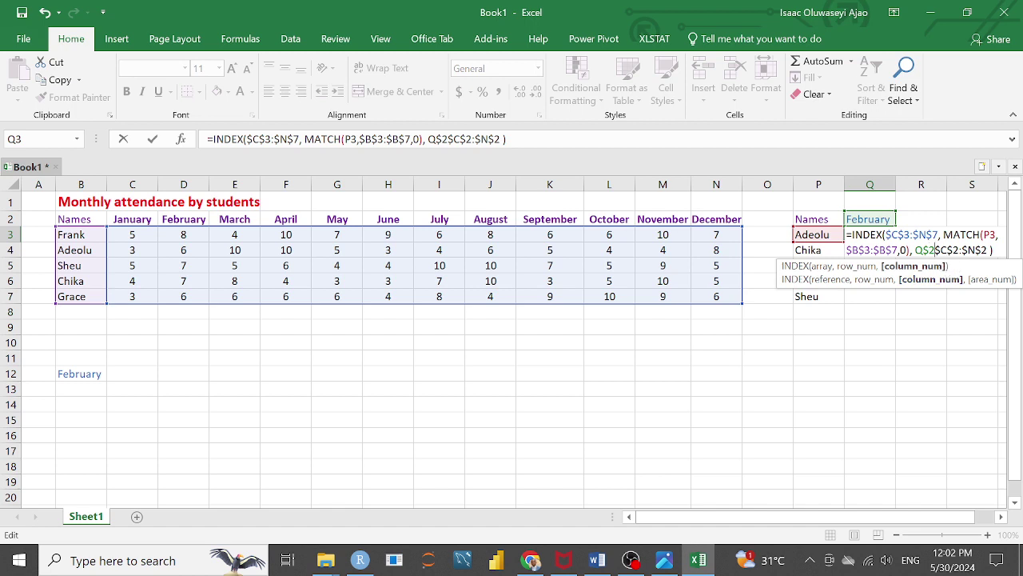
{"action": "type", "text": ","}
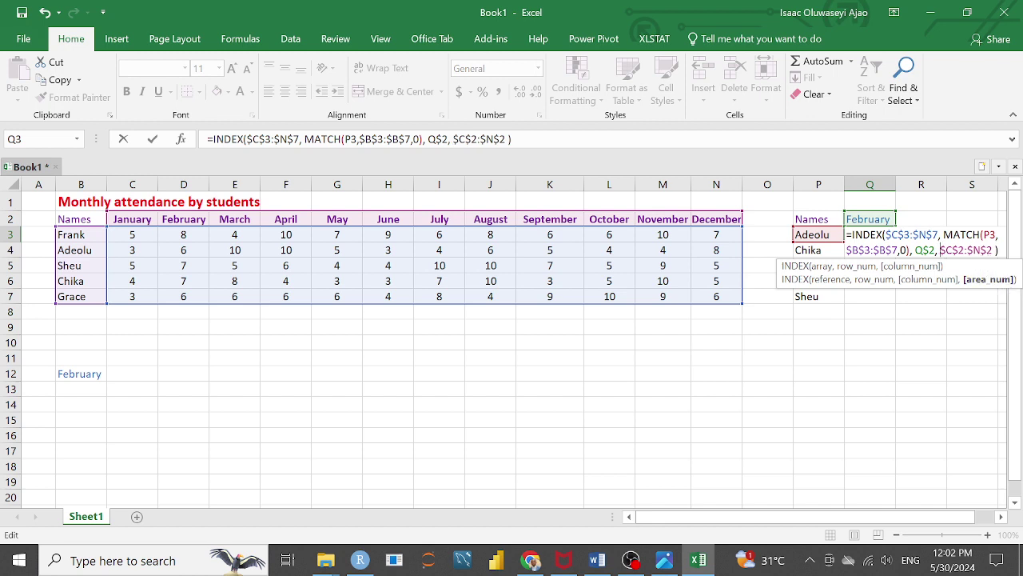
Append 0 as the match type after $C$2:$N$2 in Q3's formula
{"action": "key", "text": "Right"}
{"action": "key", "text": "Right"}
{"action": "key", "text": "Right"}
{"action": "key", "text": "Right"}
{"action": "key", "text": "Right"}
{"action": "type", "text": ","}
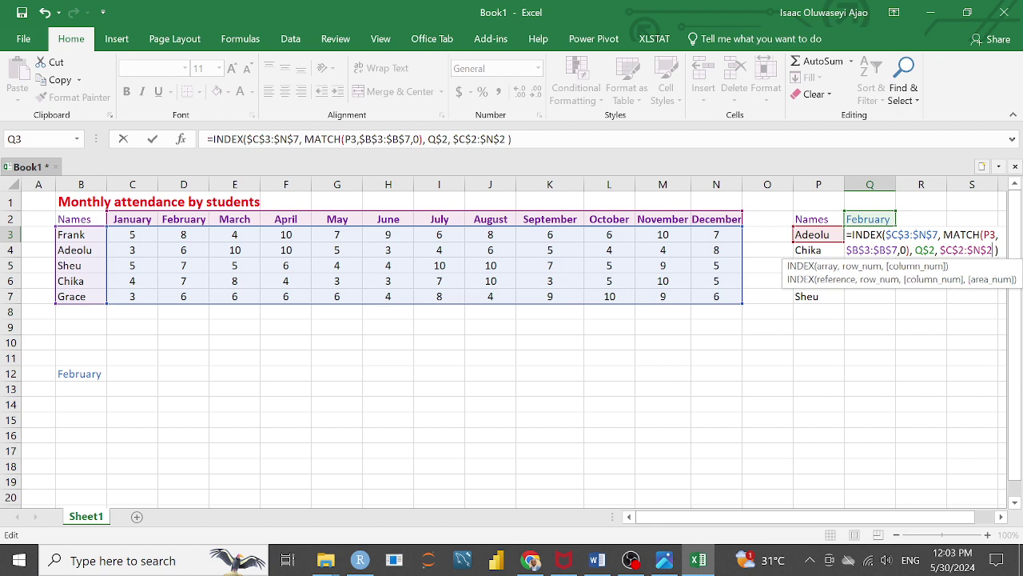
{"action": "type", "text": " 0"}
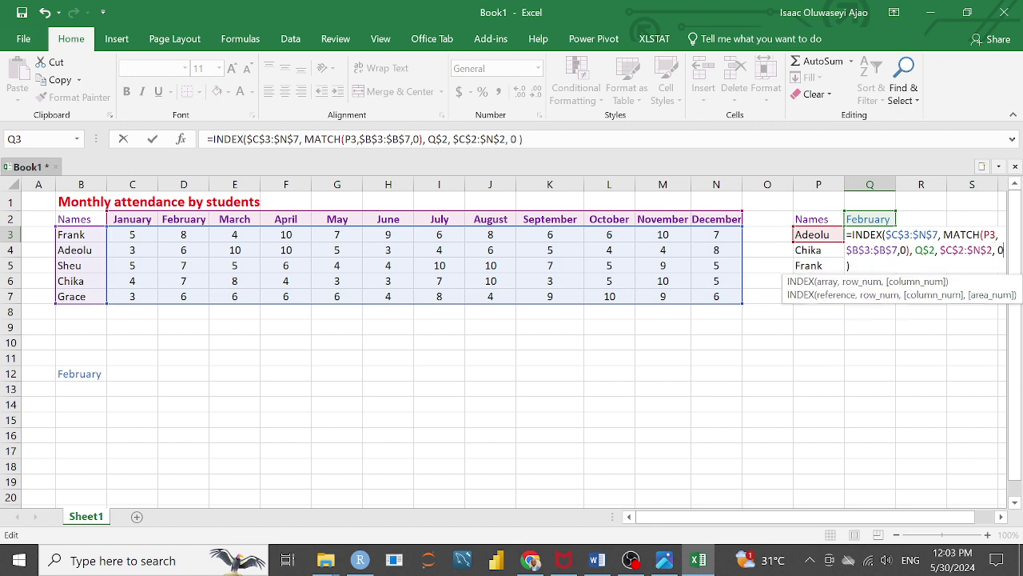
Try to enter the formula in Q3 with a second closing parenthesis at its end
{"action": "key", "text": "Right"}
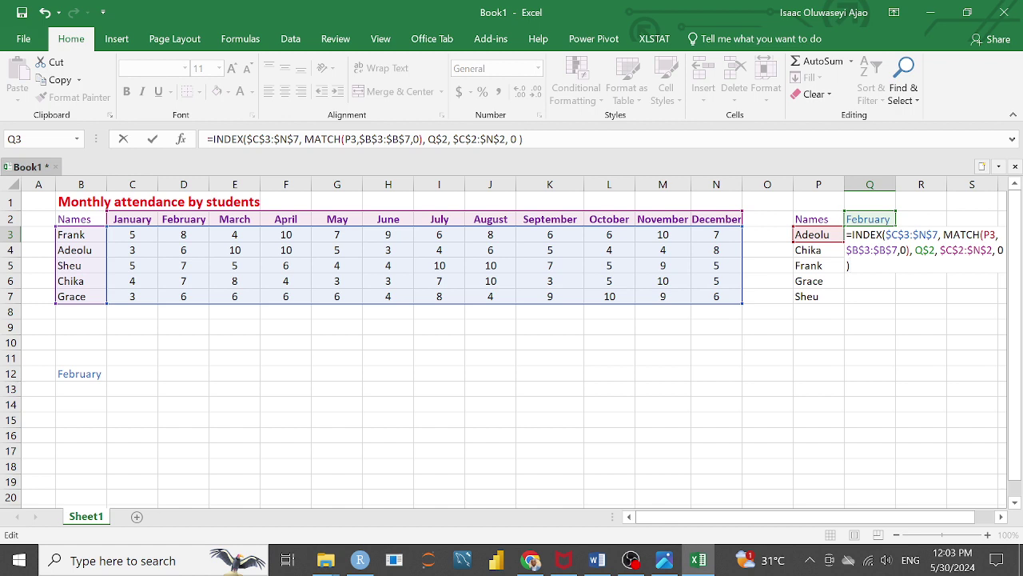
{"action": "left_click", "coordinate": [531, 139]}
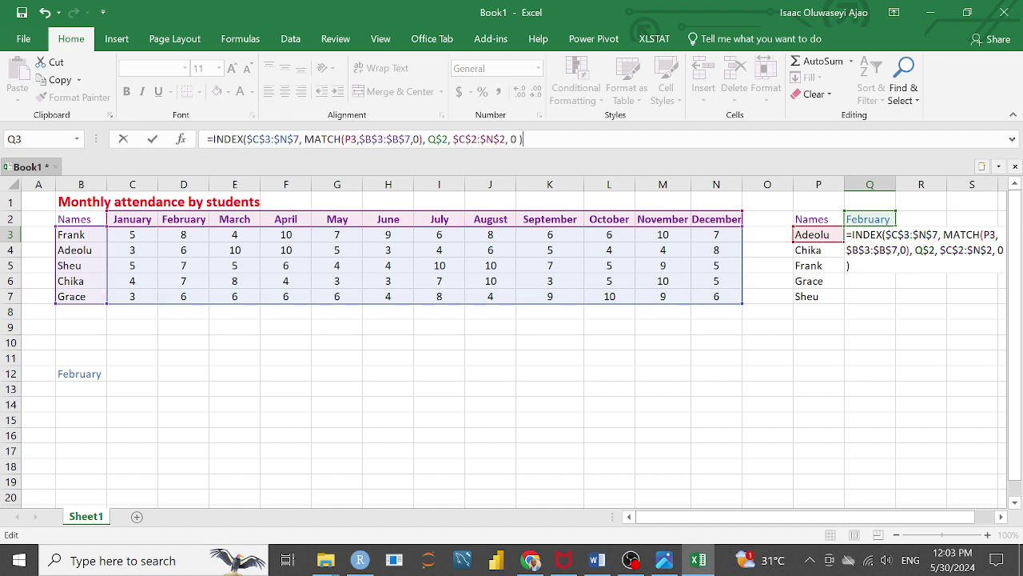
{"action": "type", "text": ")"}
{"action": "key", "text": "Return"}
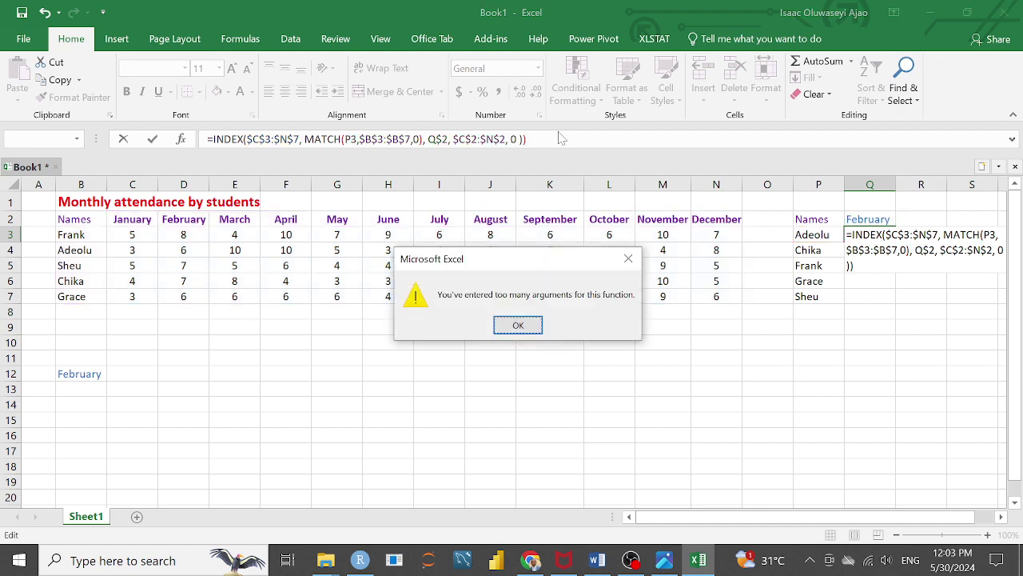
Remove the extra closing parenthesis from the end of Q3's formula and try to enter it again
{"action": "left_click", "coordinate": [518, 325]}
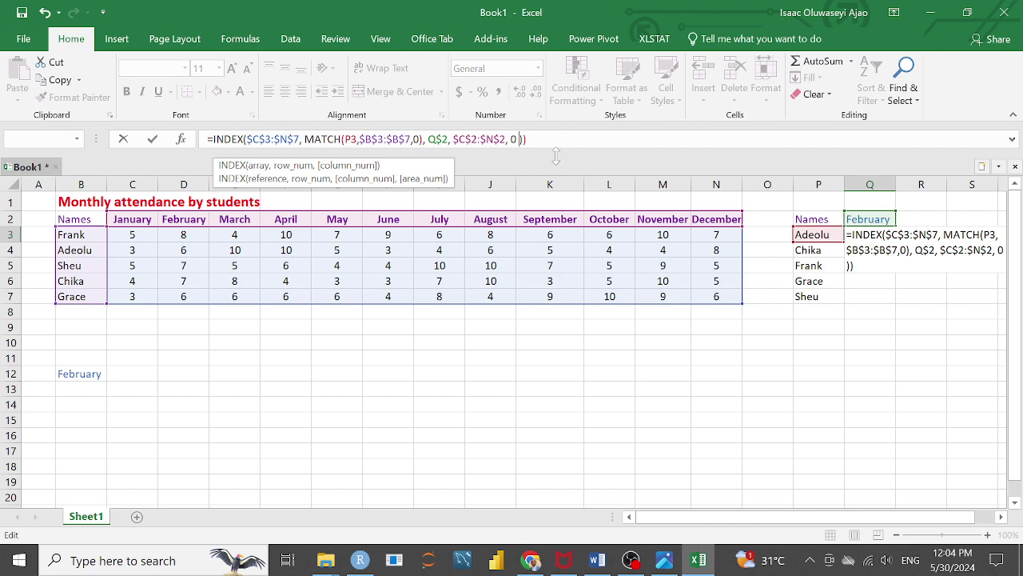
{"action": "left_click", "coordinate": [528, 140]}
{"action": "key", "text": "BackSpace"}
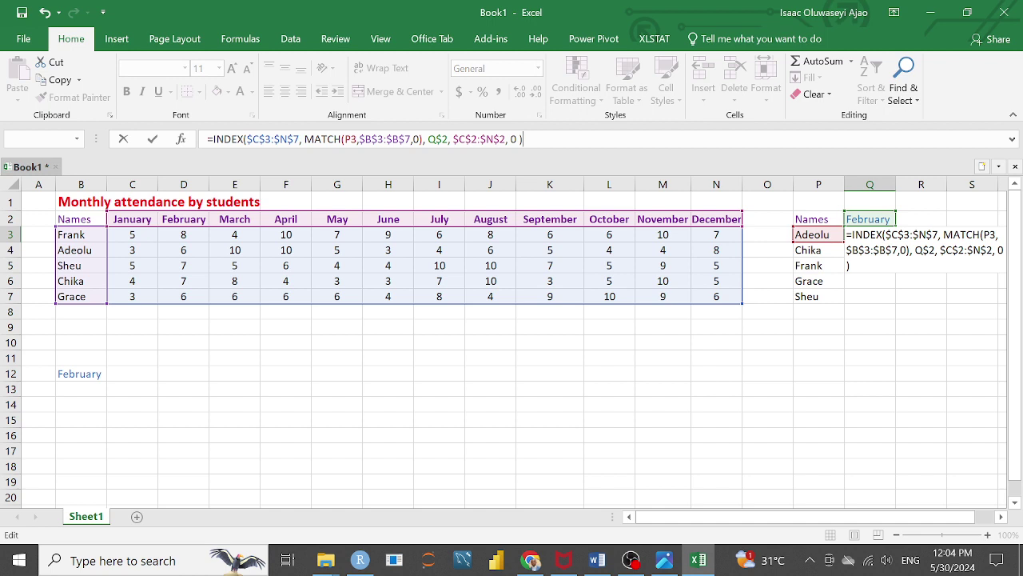
{"action": "key", "text": "Return"}
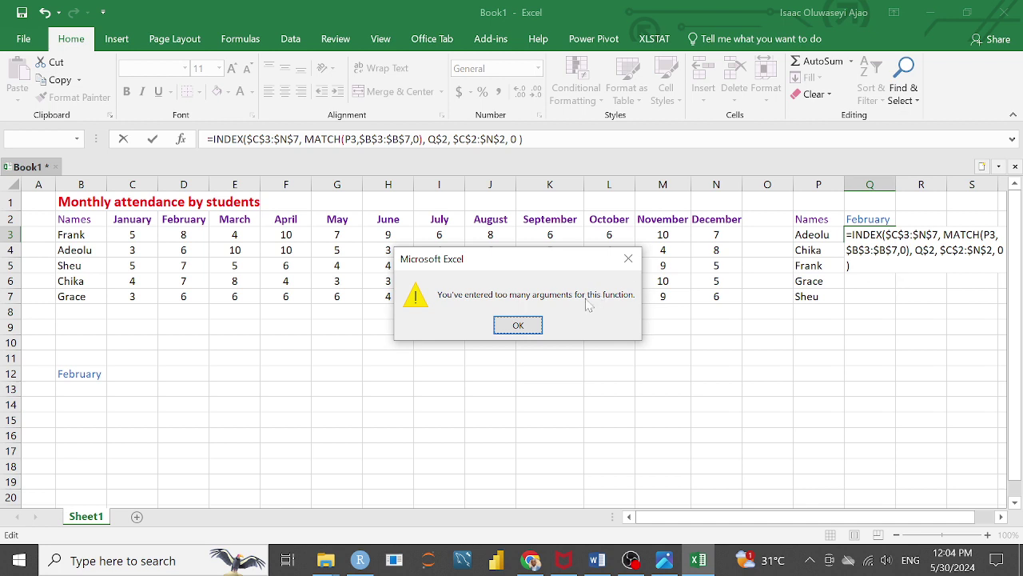
Make the month reference in Q3's formula fully absolute as $Q$2
{"action": "left_click", "coordinate": [515, 326]}
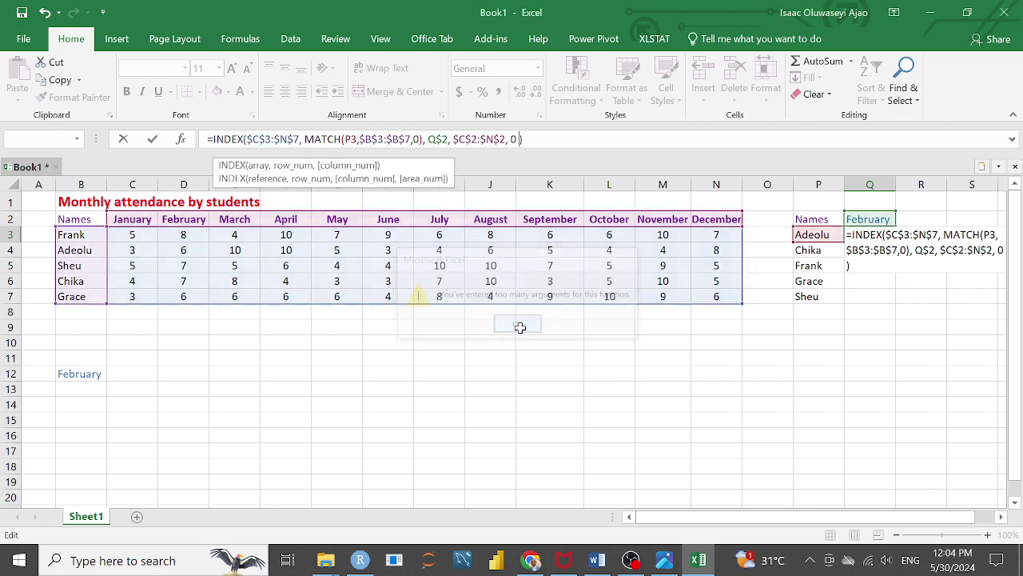
{"action": "left_click", "coordinate": [523, 140]}
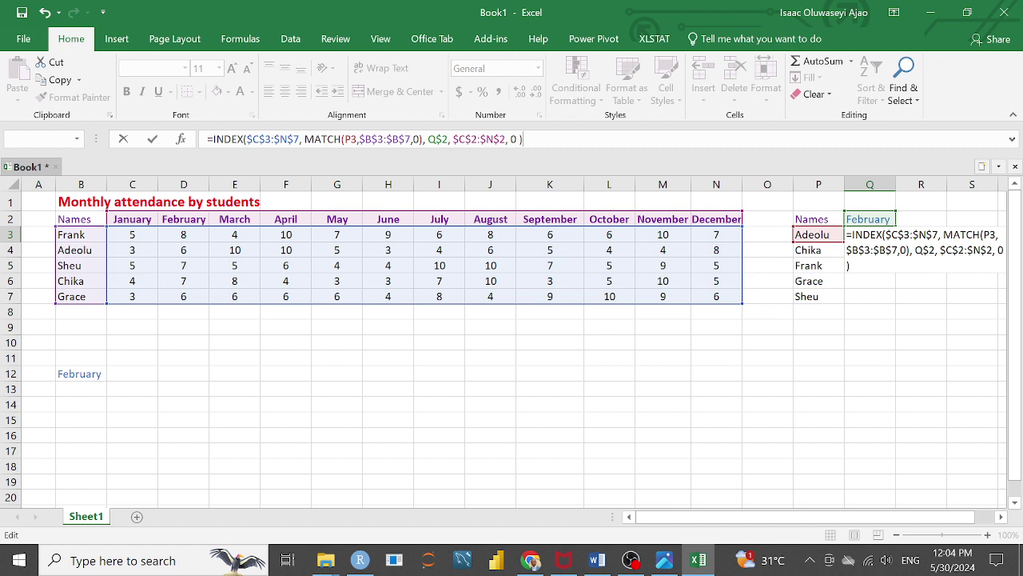
{"action": "left_click", "coordinate": [428, 140]}
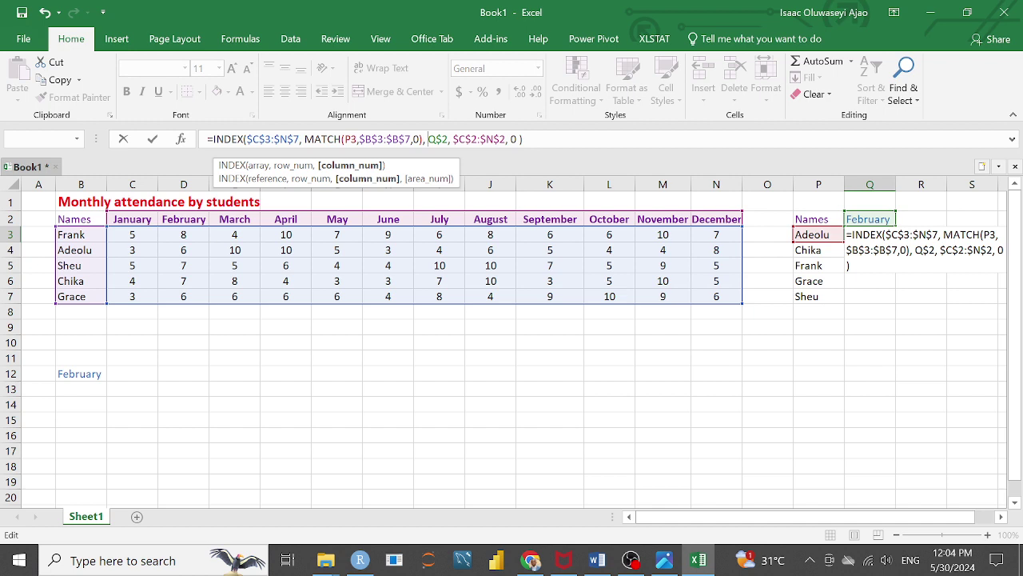
{"action": "type", "text": "$"}
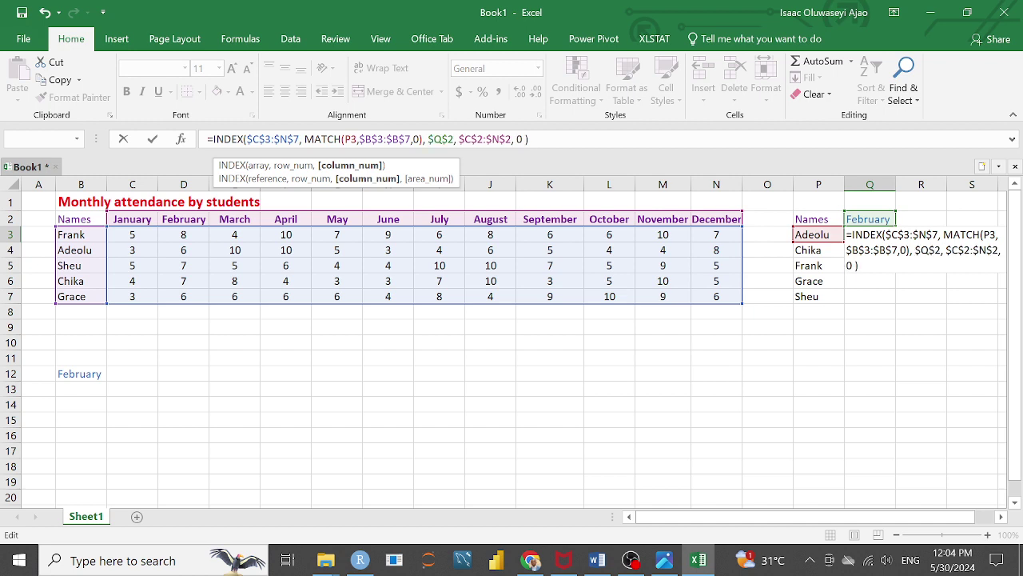
Remove the stray space before the closing parenthesis of Q3's formula and try to enter it again
{"action": "left_click", "coordinate": [529, 140]}
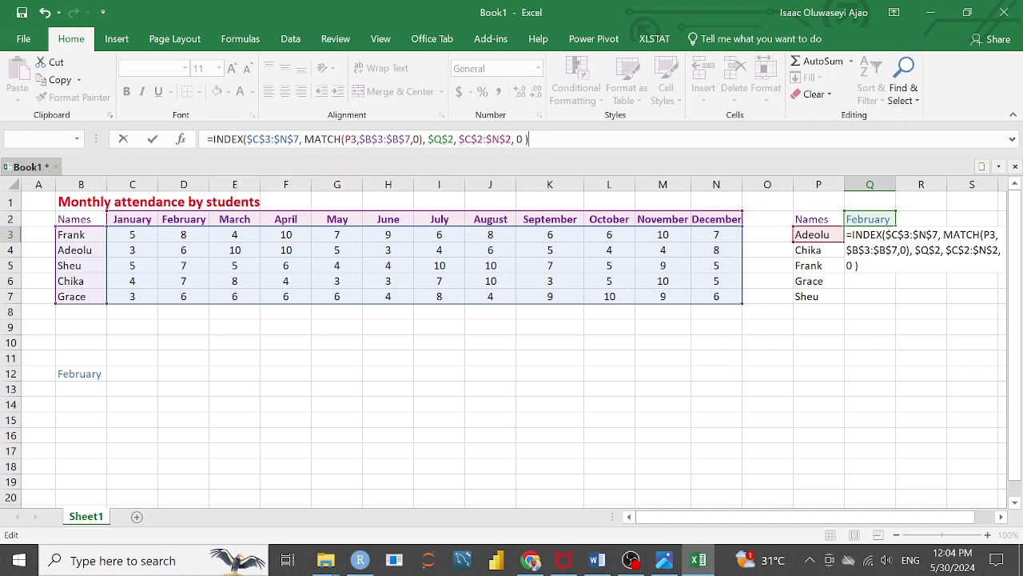
{"action": "key", "text": "Left"}
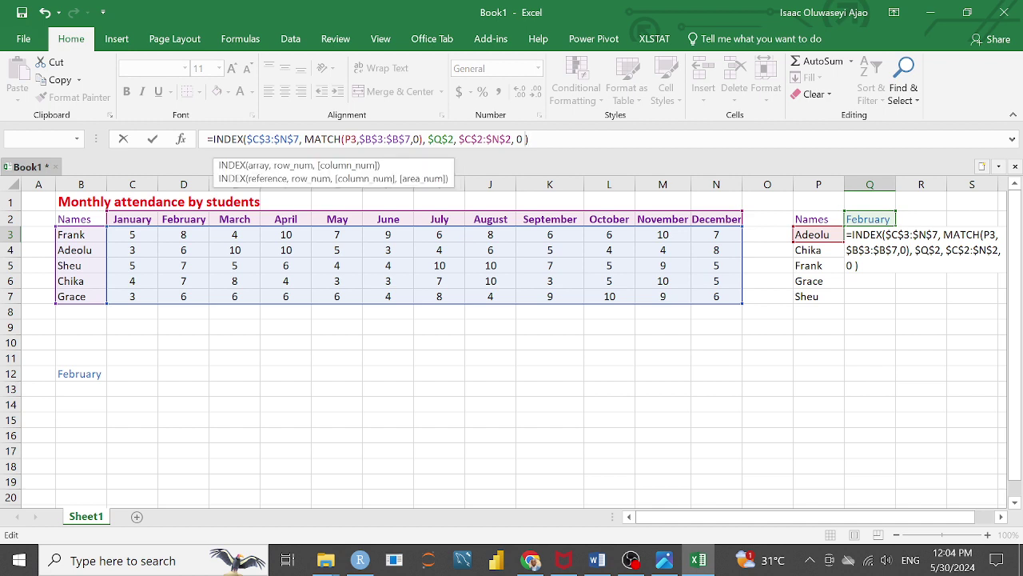
{"action": "key", "text": "BackSpace"}
{"action": "key", "text": "Right"}
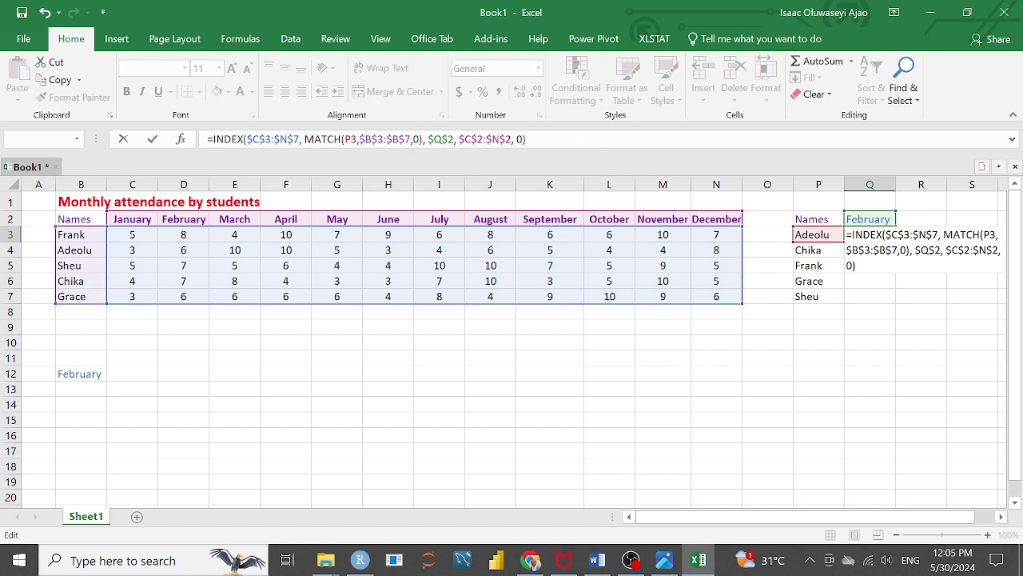
{"action": "key", "text": "Return"}
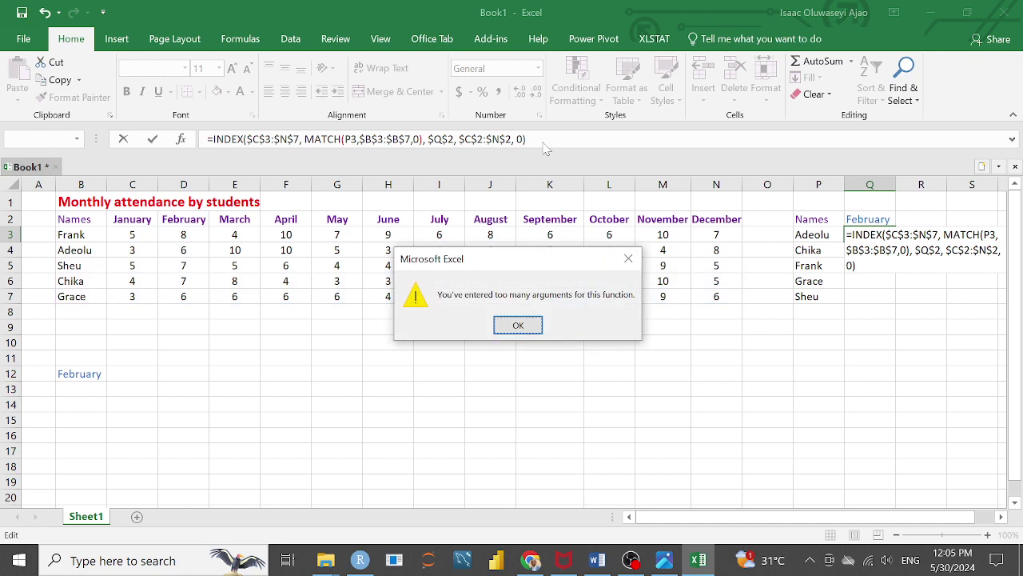
{"action": "left_click", "coordinate": [516, 324]}
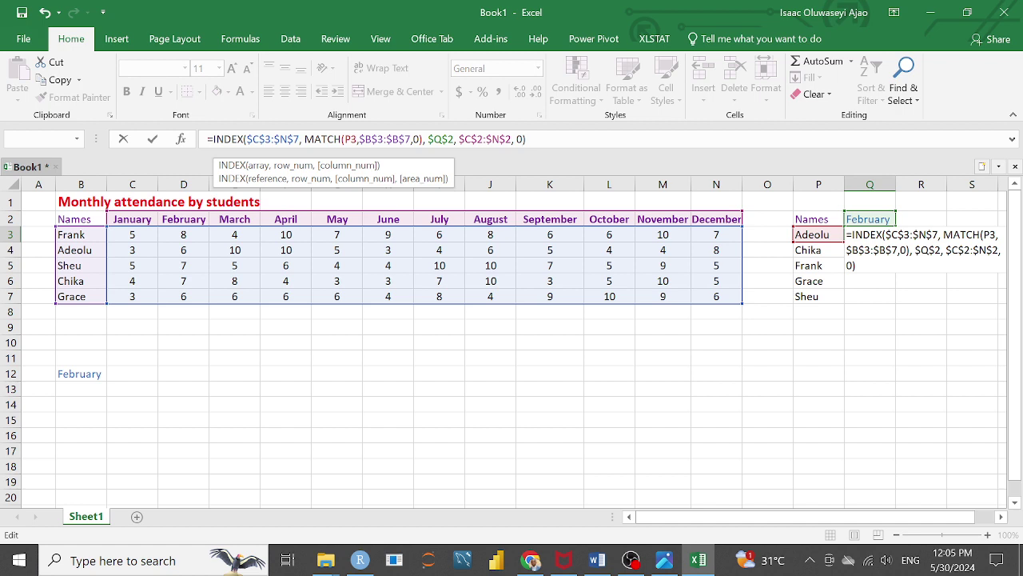
Insert a space before the first MATCH's 0 in Q3's formula and change the month reference back to Q$2
{"action": "left_click", "coordinate": [412, 139]}
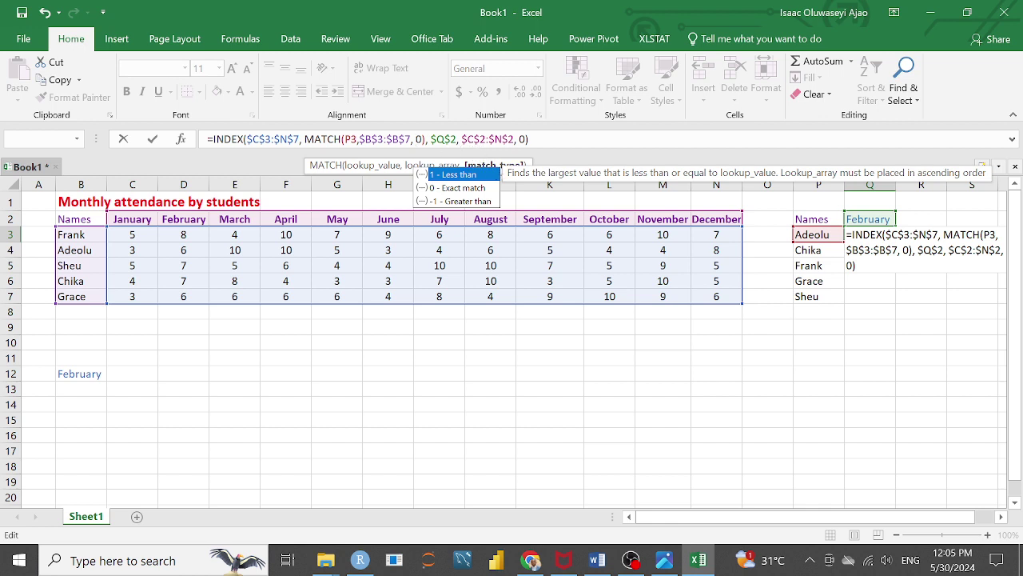
{"action": "left_click", "coordinate": [431, 139]}
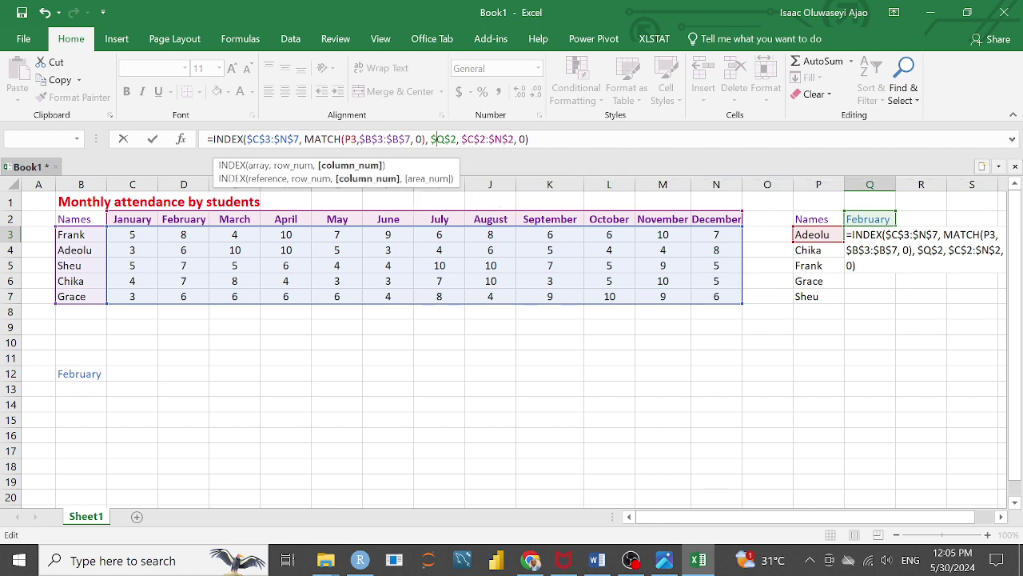
{"action": "key", "text": "Delete"}
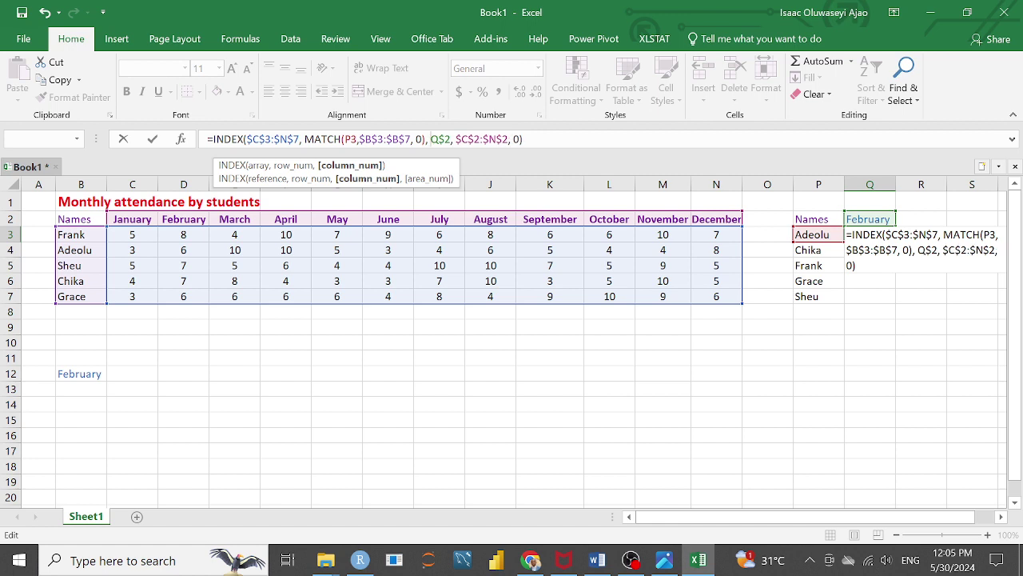
Wrap Q$2, $C$2:$N$2, 0 in a second MATCH function, close the outer INDEX, and enter Q3's formula
{"action": "type", "text": "m"}
{"action": "key", "text": "BackSpace"}
{"action": "type", "text": "ma"}
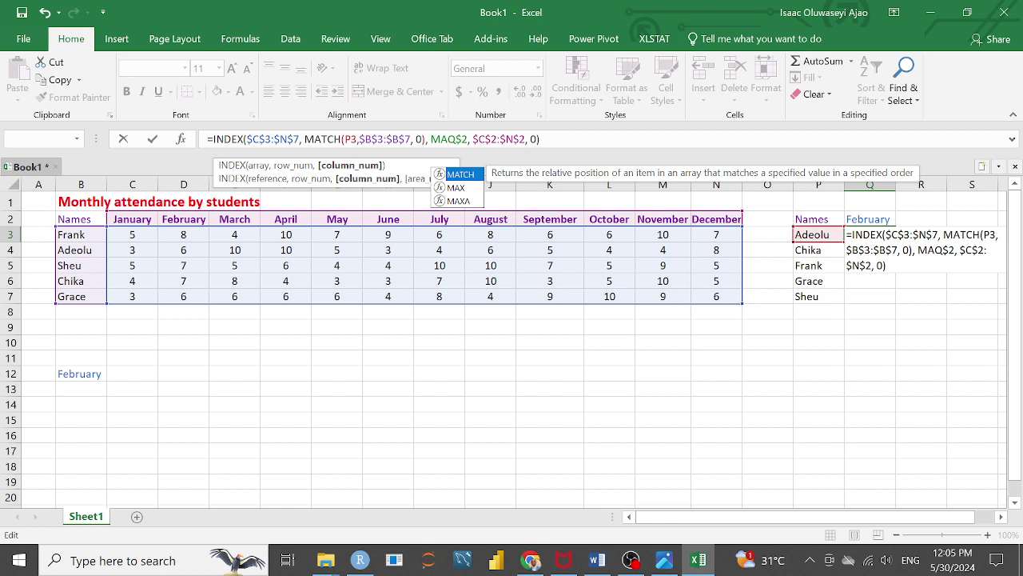
{"action": "type", "text": "tch"}
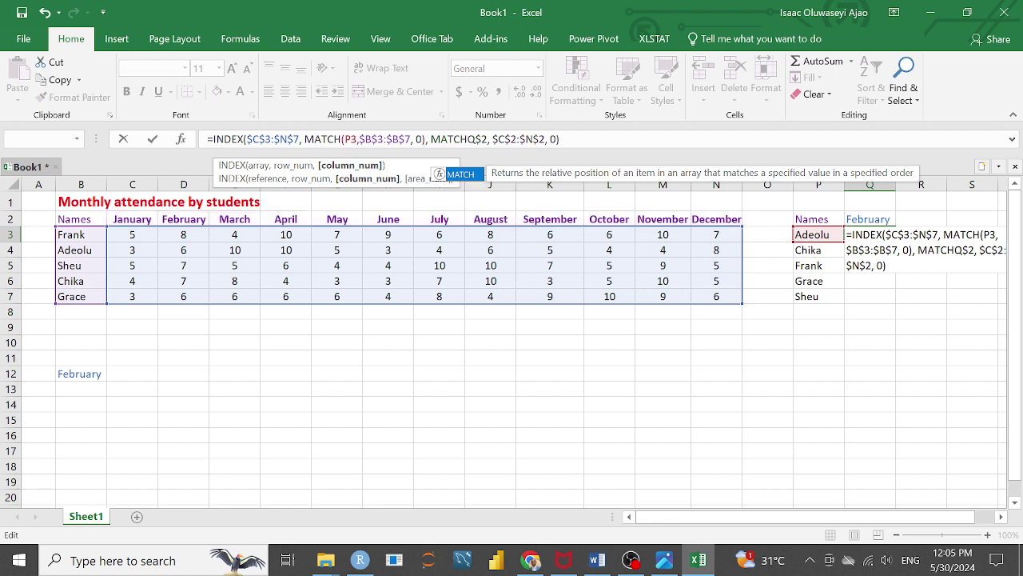
{"action": "type", "text": "("}
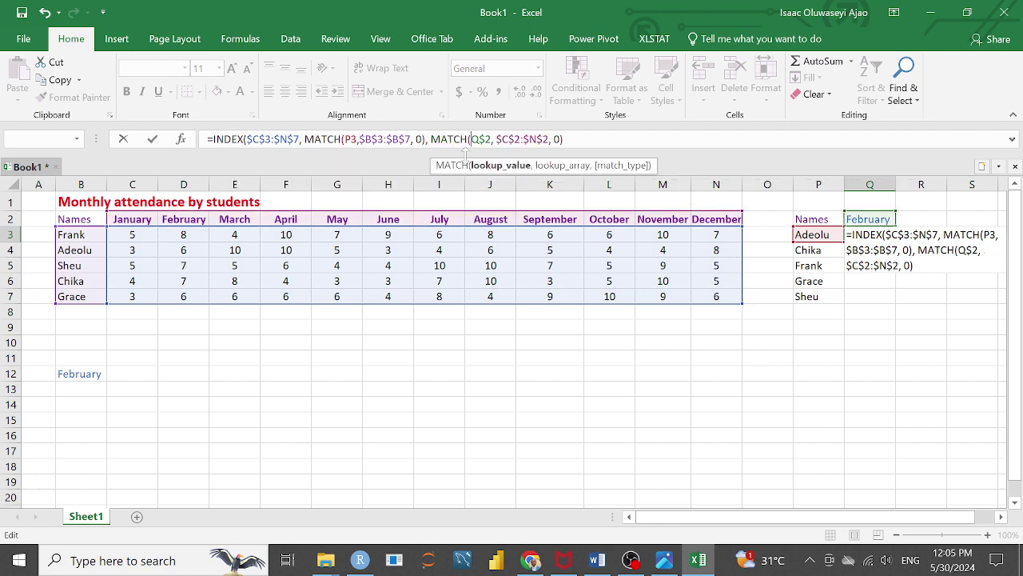
{"action": "left_click", "coordinate": [564, 139]}
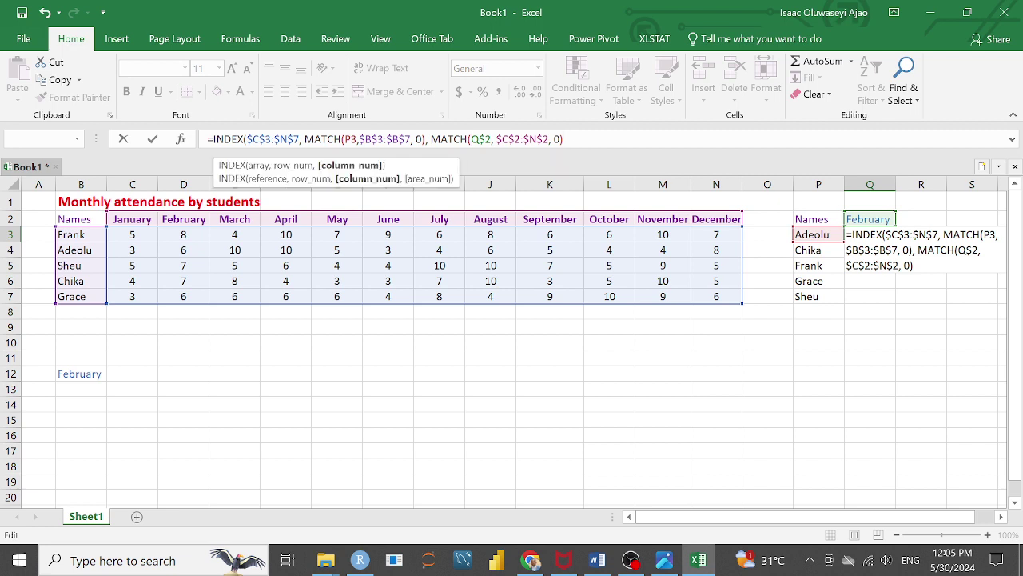
{"action": "type", "text": ")"}
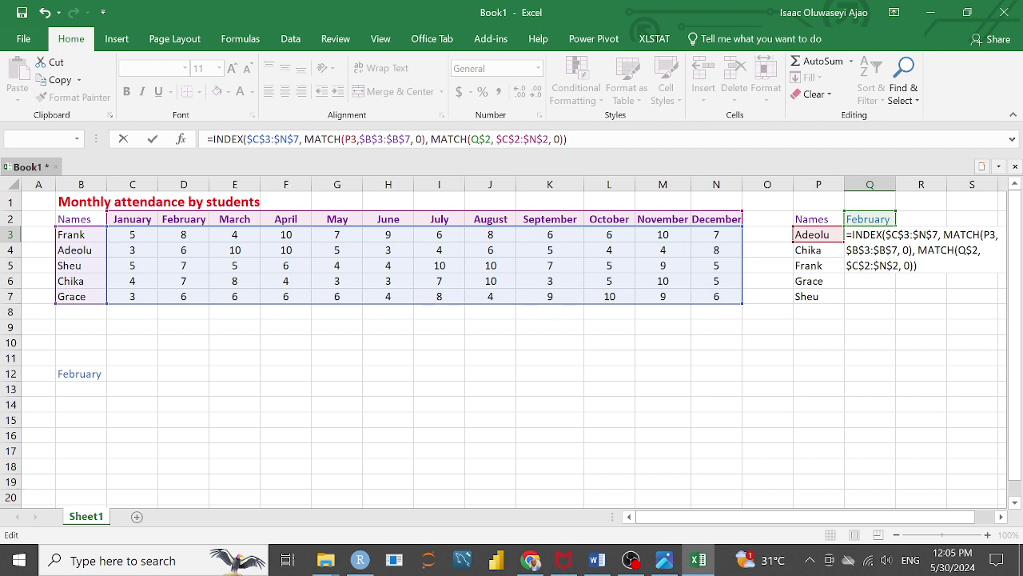
{"action": "key", "text": "Return"}
Fill Q3's INDEX/MATCH formula down through Q7
{"action": "left_click", "coordinate": [868, 234]}
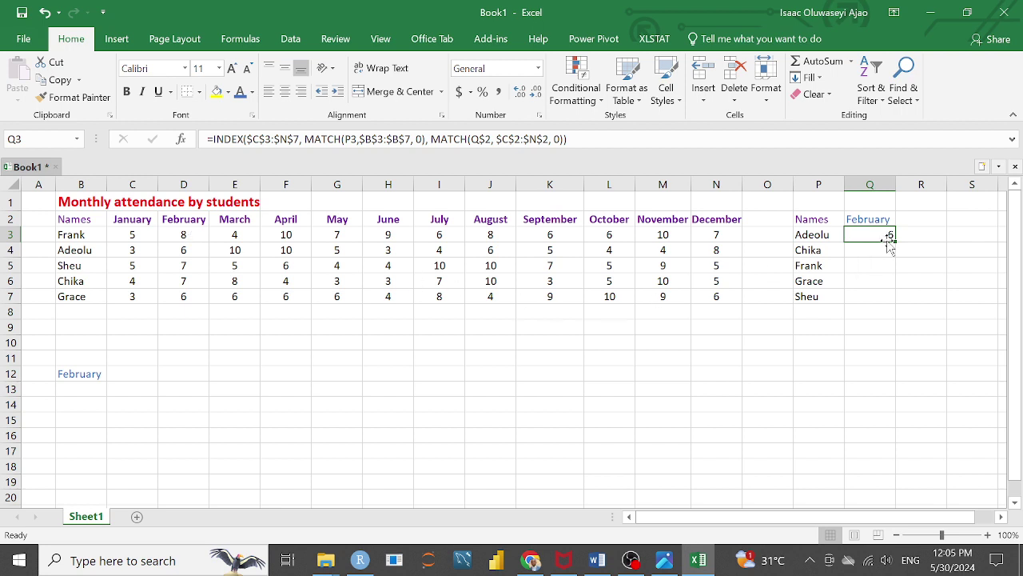
{"action": "left_click_drag", "start_coordinate": [893, 240], "coordinate": [896, 304]}
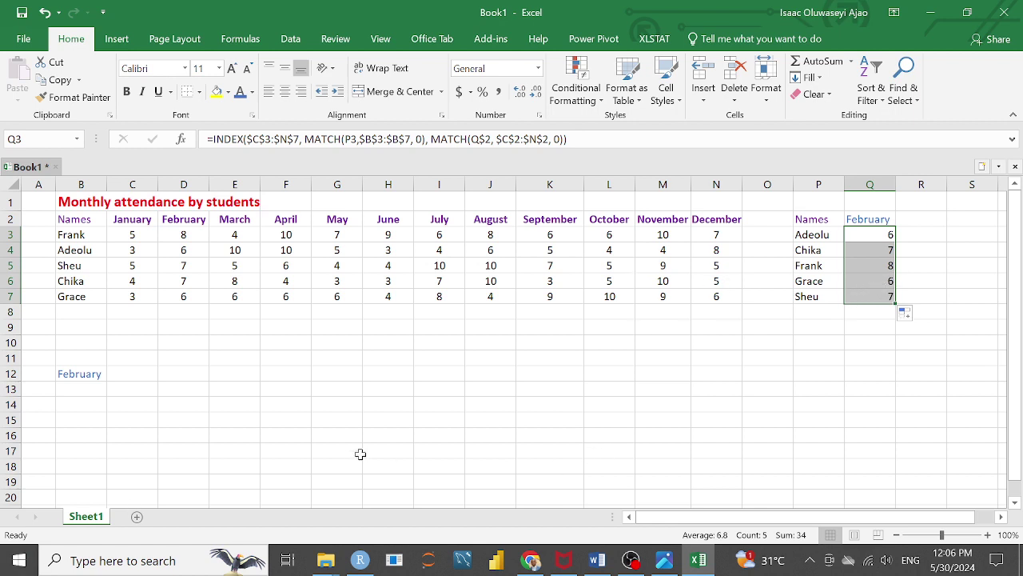
Choose January from the month drop-down in B12 to test the helper table
{"action": "left_click", "coordinate": [89, 375]}
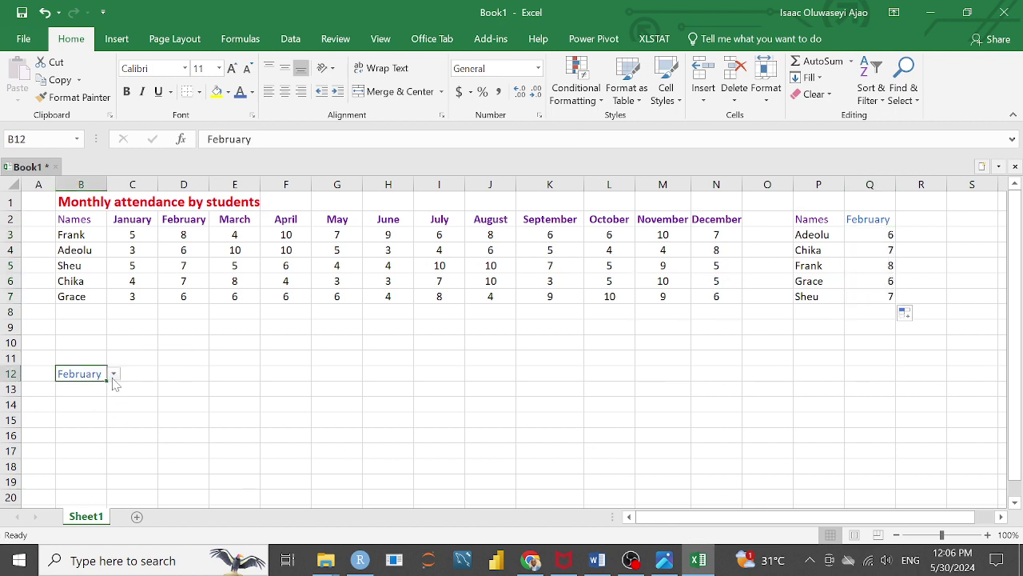
{"action": "left_click", "coordinate": [113, 374]}
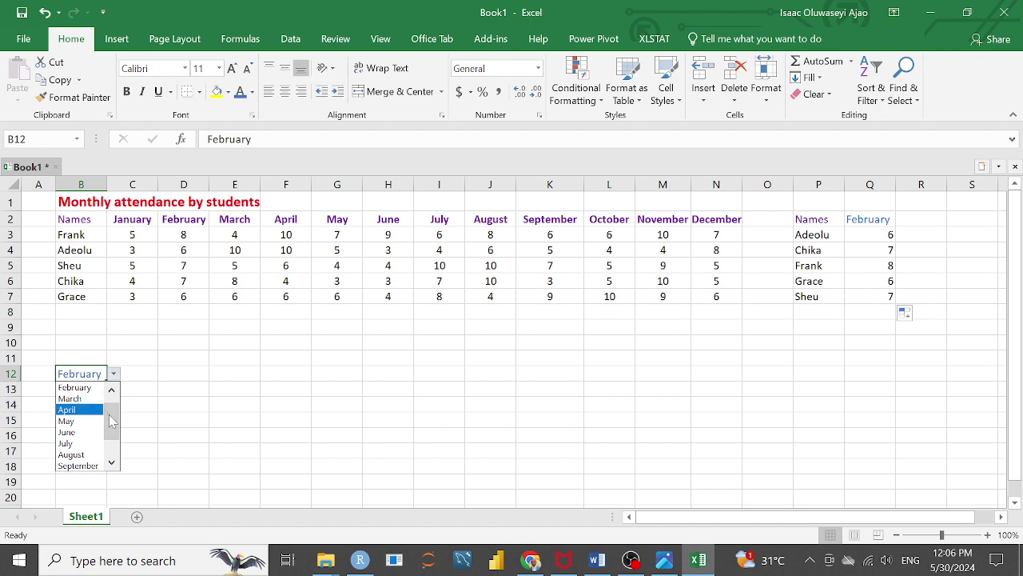
{"action": "scroll", "coordinate": [84, 412], "scroll_direction": "up", "scroll_amount": 1}
{"action": "left_click", "coordinate": [75, 386]}
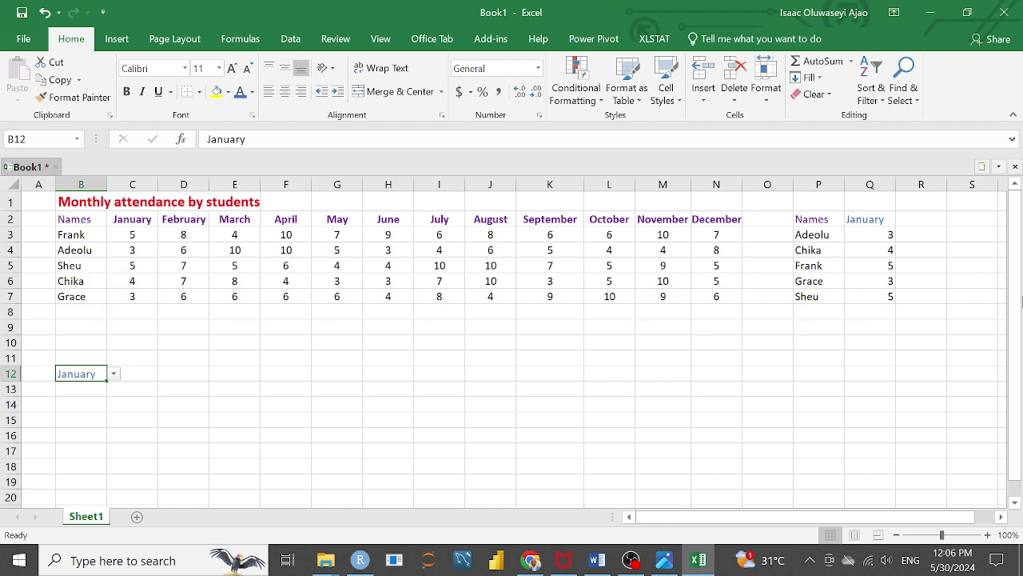
Set the month drop-down in B12 to June
{"action": "left_click", "coordinate": [114, 373]}
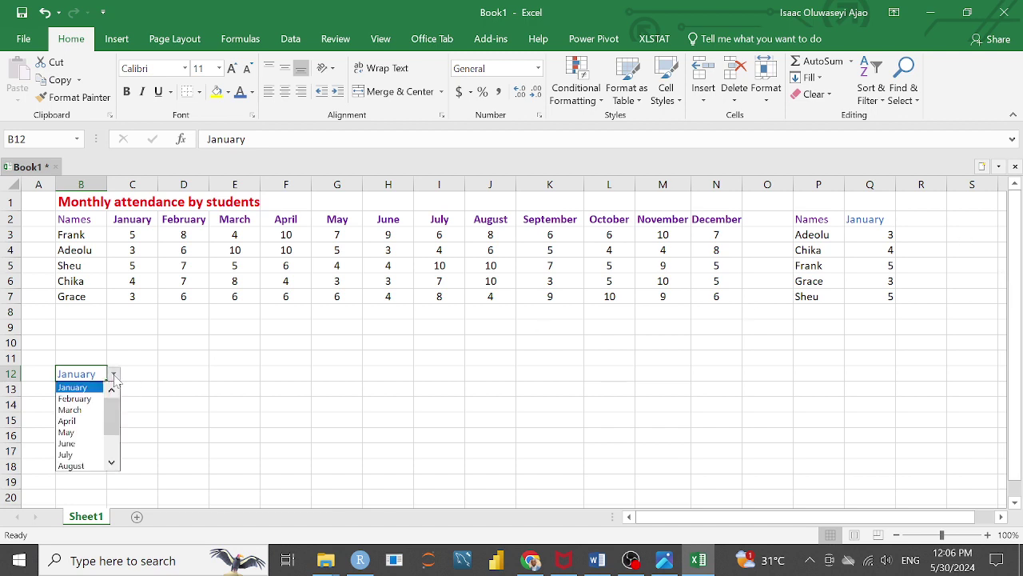
{"action": "left_click", "coordinate": [83, 450]}
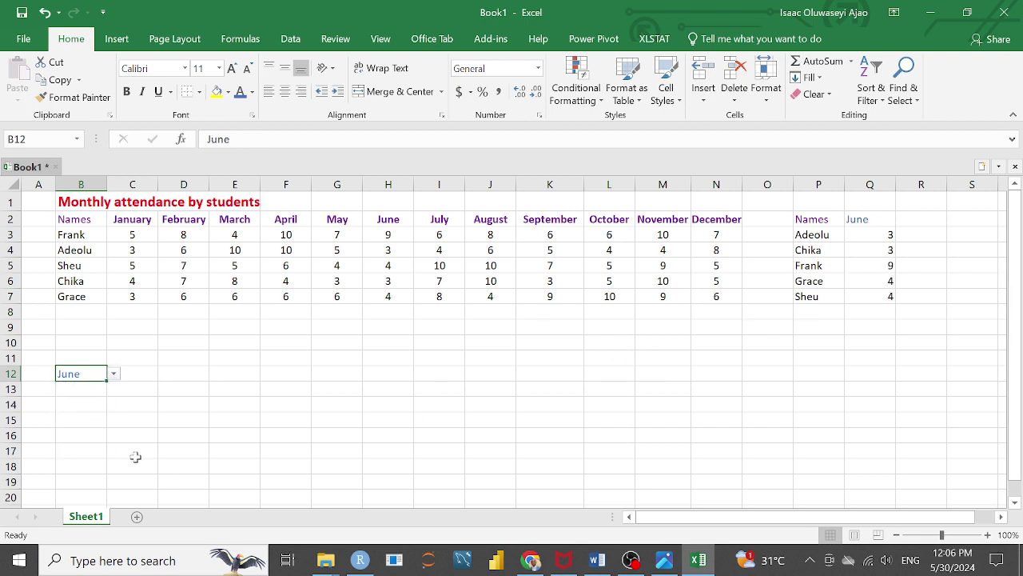
{"action": "left_click", "coordinate": [237, 388]}
{"action": "left_click", "coordinate": [130, 374]}
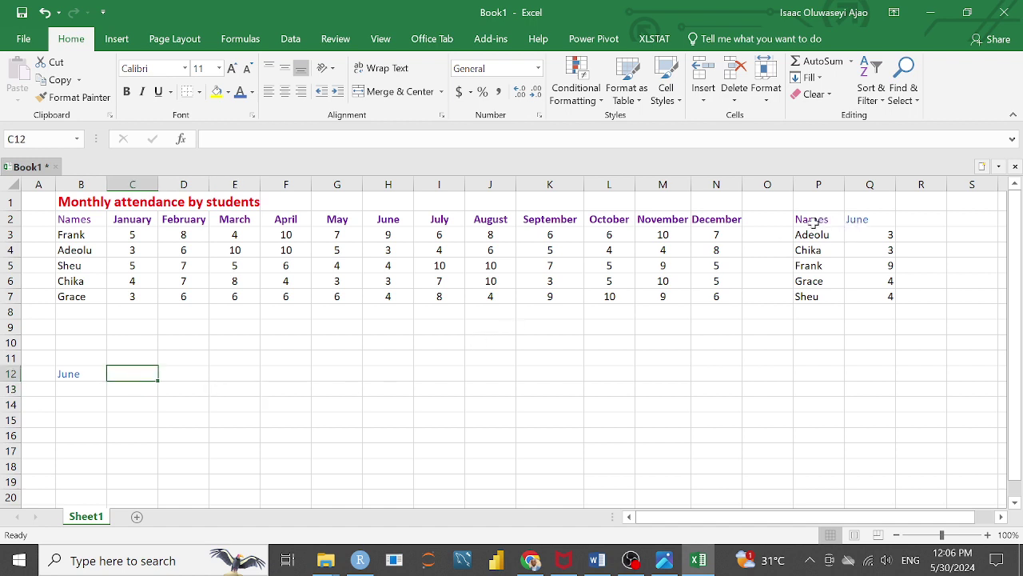
Insert a 2-D clustered column chart from the helper table P2:Q7
{"action": "left_click_drag", "start_coordinate": [809, 218], "coordinate": [852, 297]}
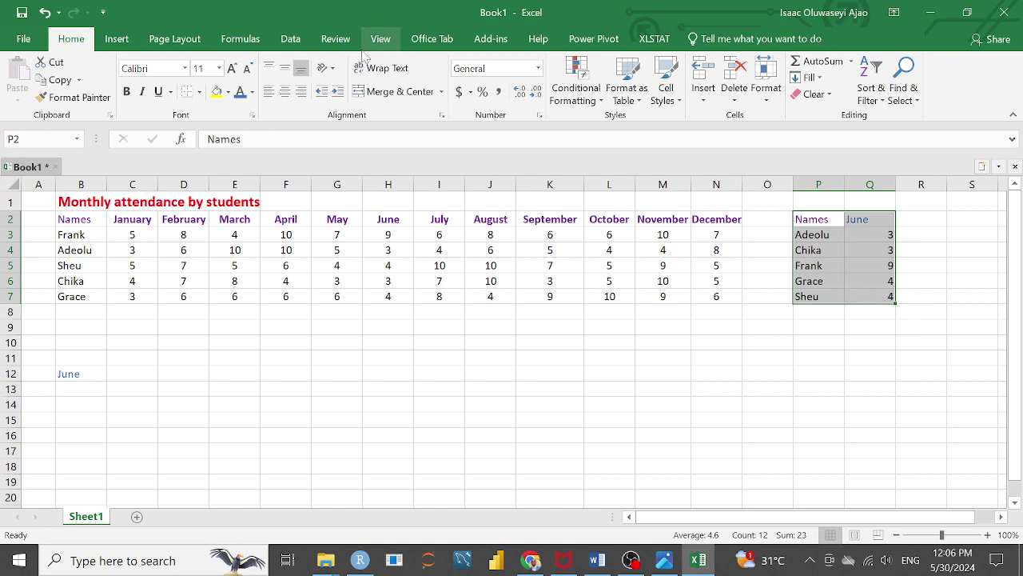
{"action": "left_click", "coordinate": [117, 39]}
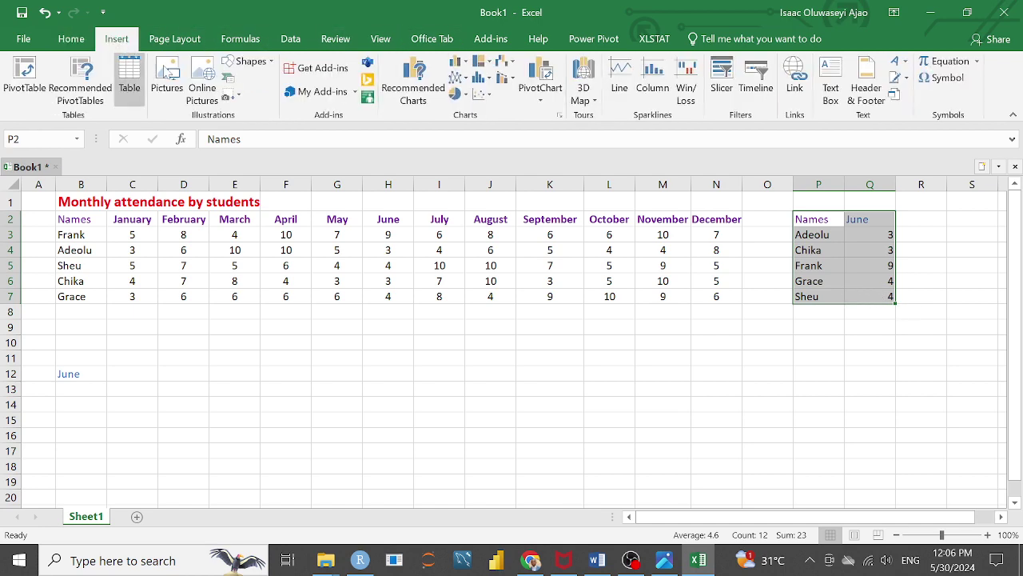
{"action": "left_click", "coordinate": [466, 64]}
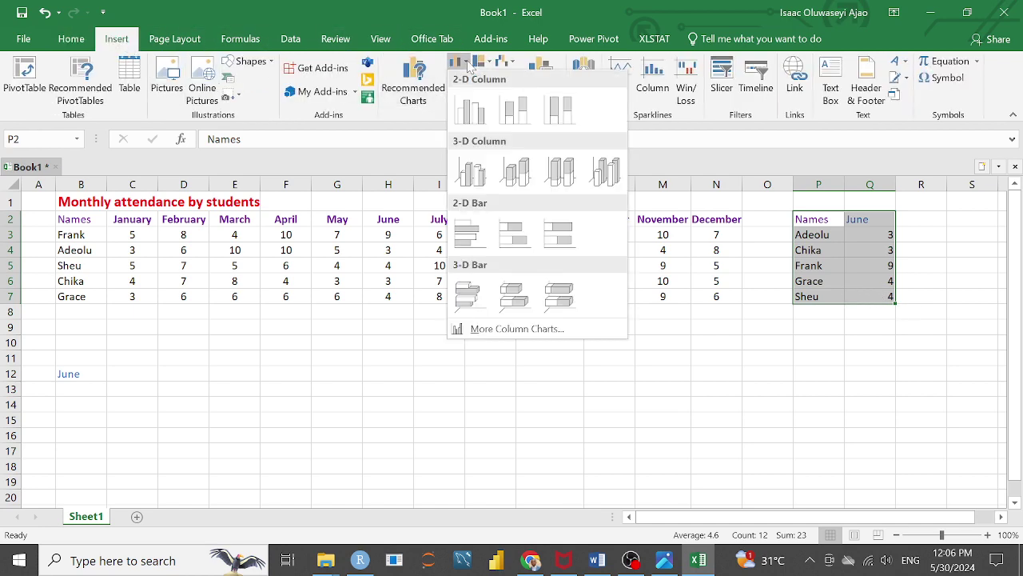
{"action": "left_click", "coordinate": [467, 112]}
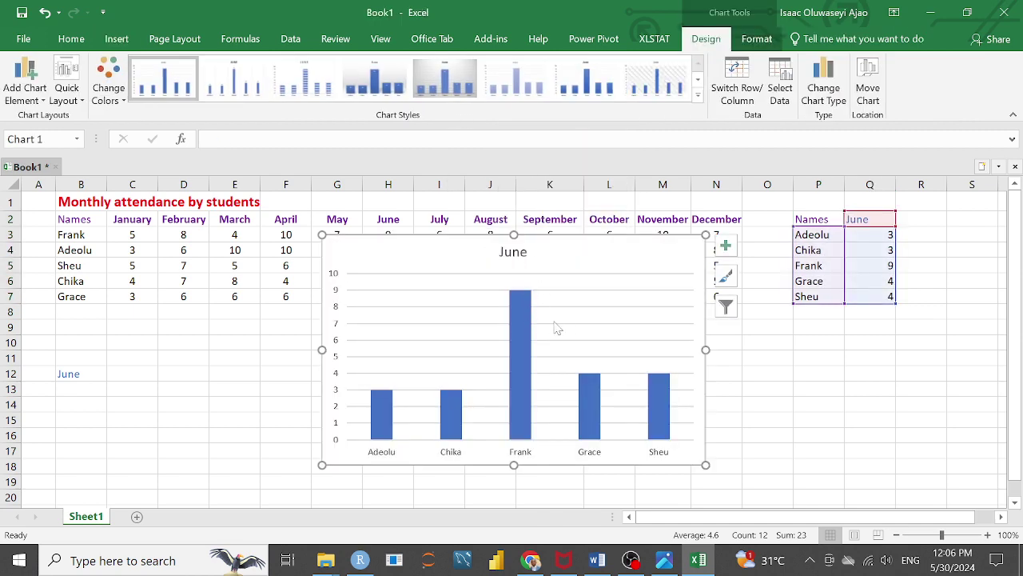
Add data labels to the chart's columns and delete its horizontal gridlines
{"action": "left_click", "coordinate": [525, 298]}
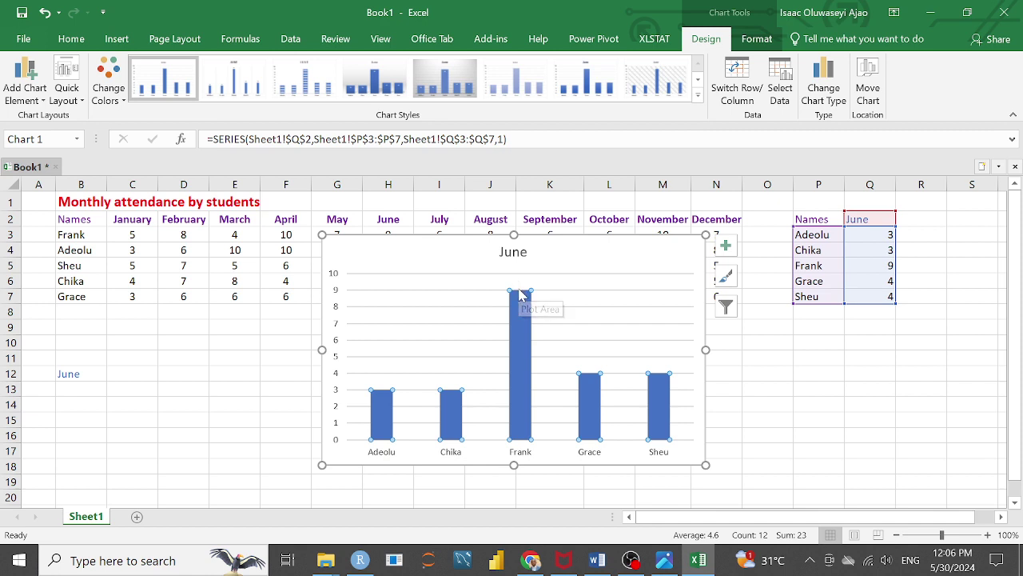
{"action": "right_click", "coordinate": [520, 294]}
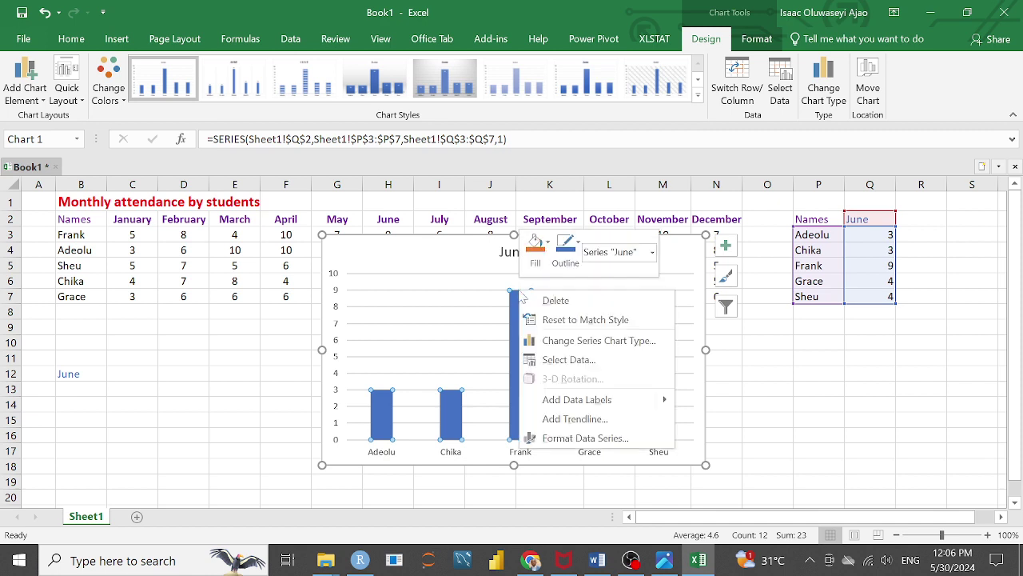
{"action": "left_click", "coordinate": [576, 400]}
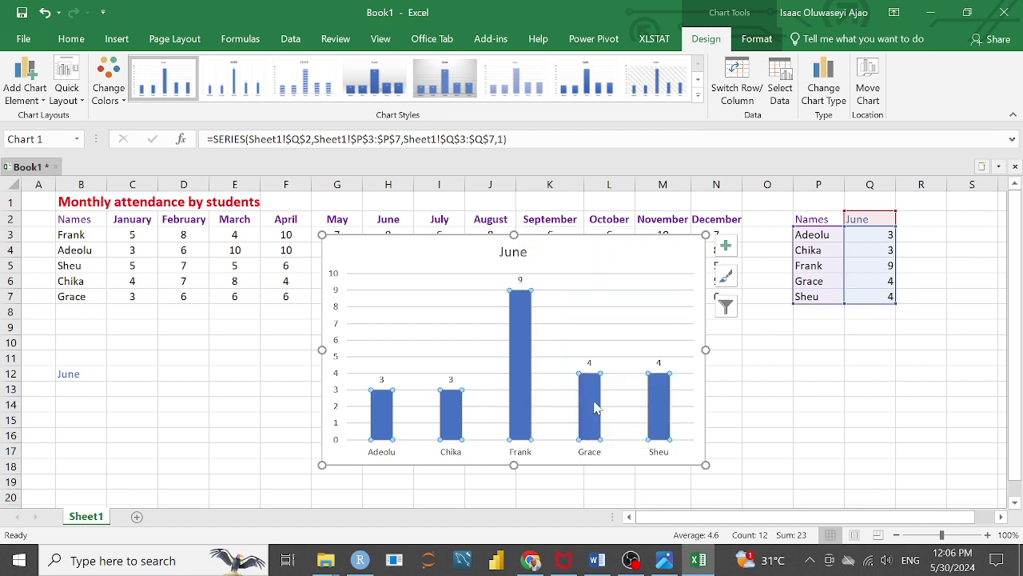
{"action": "left_click", "coordinate": [673, 290]}
{"action": "left_click", "coordinate": [675, 296]}
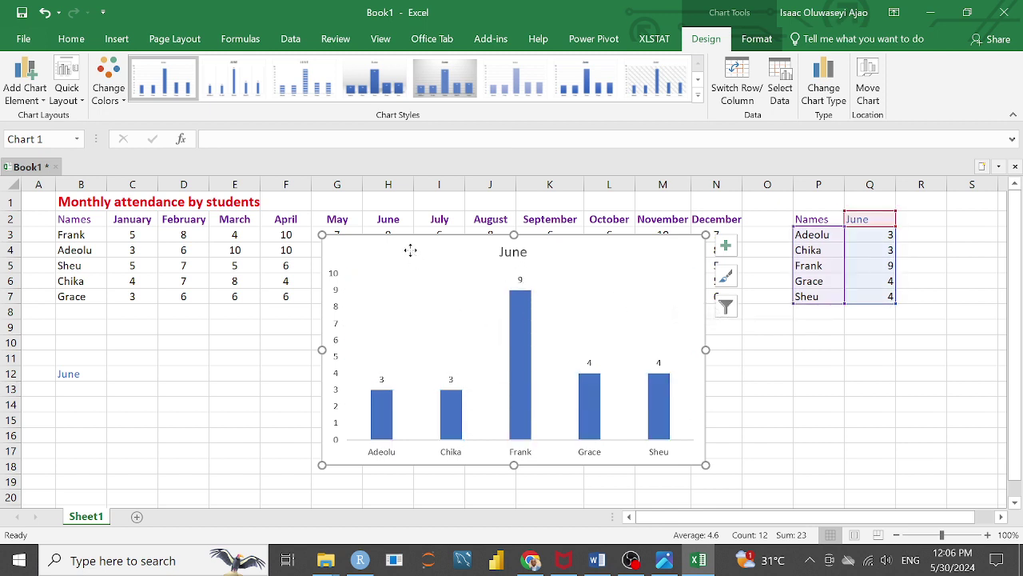
Move the chart below the attendance table, beside the month drop-down in B12
{"action": "left_click_drag", "start_coordinate": [382, 248], "coordinate": [211, 328]}
{"action": "scroll", "coordinate": [681, 378], "scroll_direction": "down", "scroll_amount": 2}
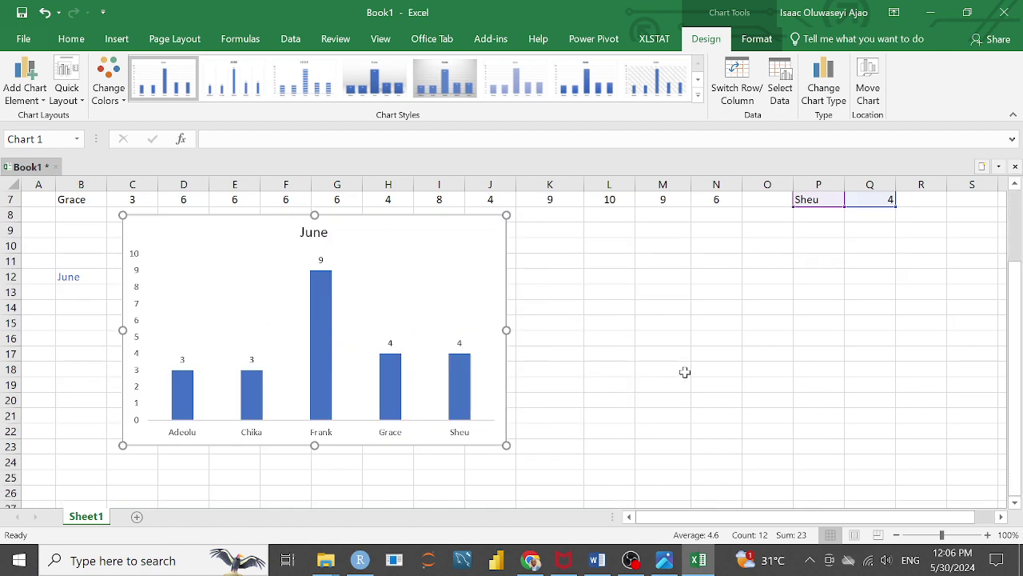
{"action": "scroll", "coordinate": [683, 371], "scroll_direction": "up", "scroll_amount": 1}
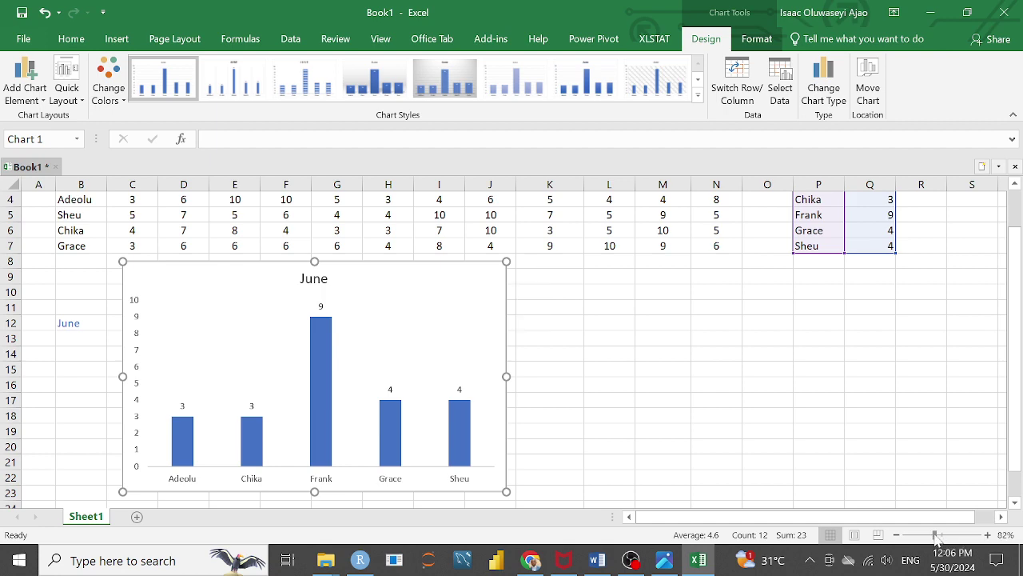
Make the month in B12 bold and shift the chart slightly down and to the right
{"action": "left_click_drag", "start_coordinate": [941, 535], "coordinate": [935, 536]}
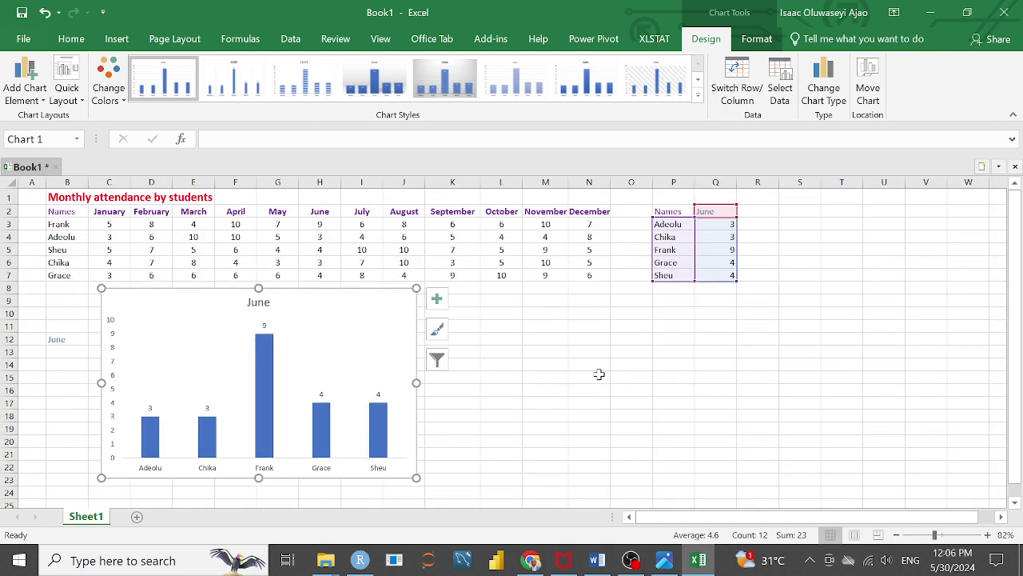
{"action": "left_click", "coordinate": [60, 340]}
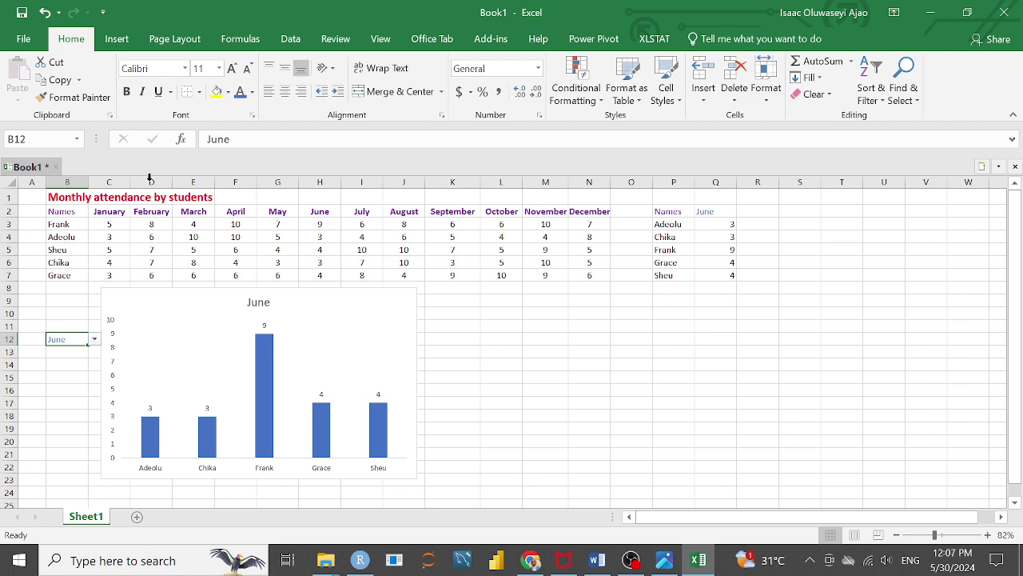
{"action": "left_click", "coordinate": [126, 91]}
{"action": "left_click_drag", "start_coordinate": [939, 537], "coordinate": [941, 539]}
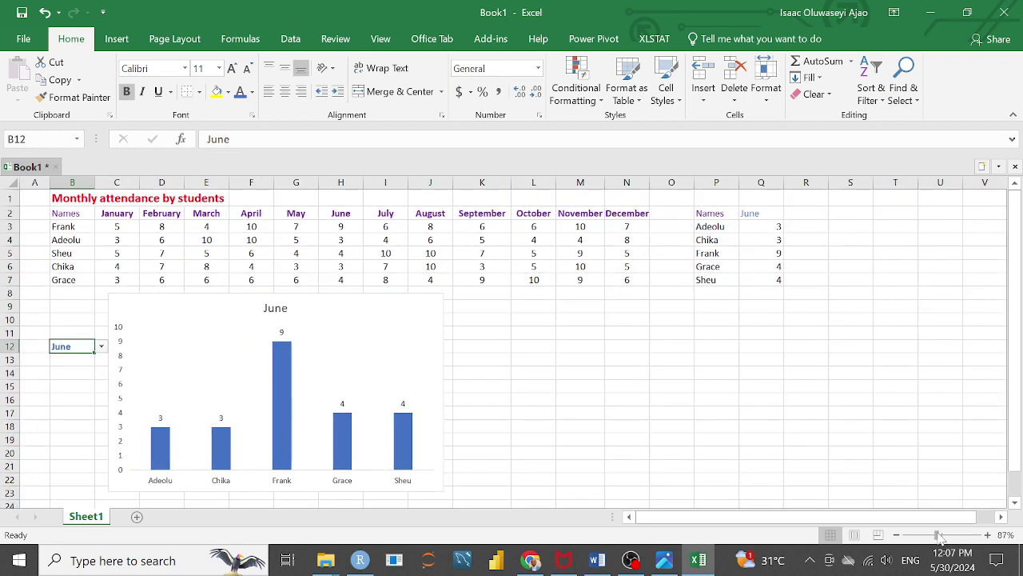
{"action": "left_click", "coordinate": [595, 399]}
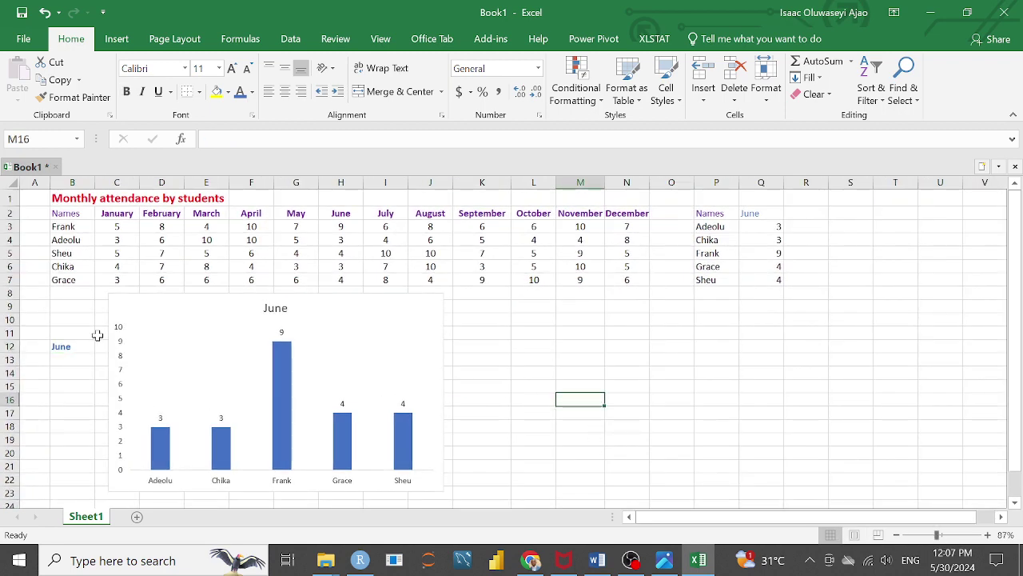
{"action": "left_click_drag", "start_coordinate": [162, 327], "coordinate": [171, 335]}
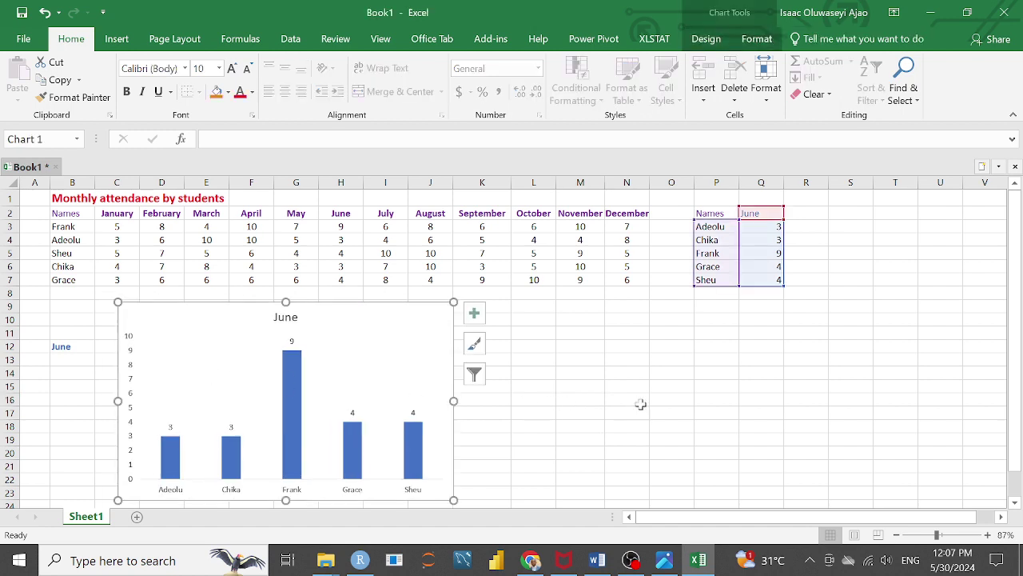
Hide the worksheet's gridlines
{"action": "left_click", "coordinate": [36, 196]}
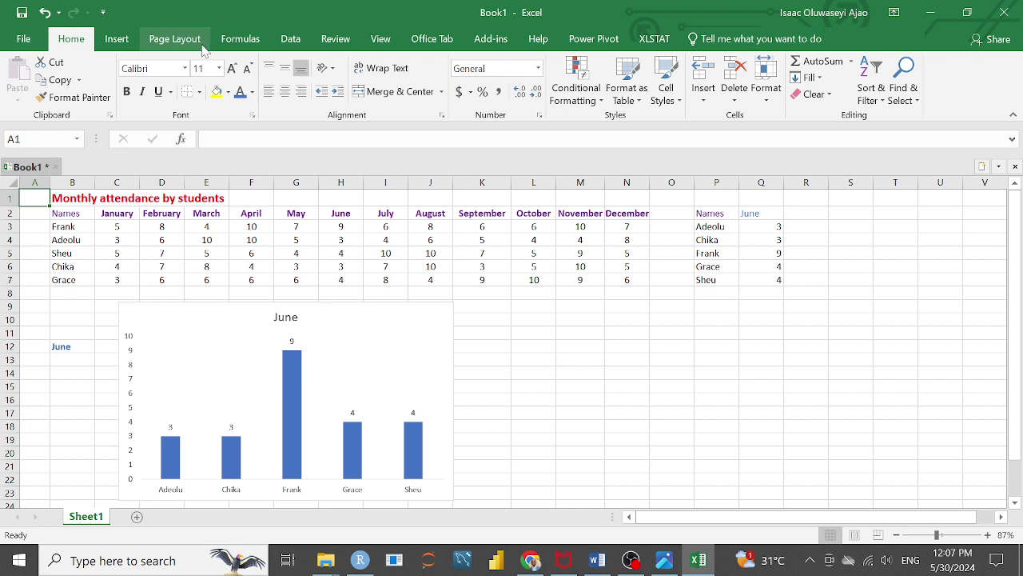
{"action": "left_click", "coordinate": [373, 47]}
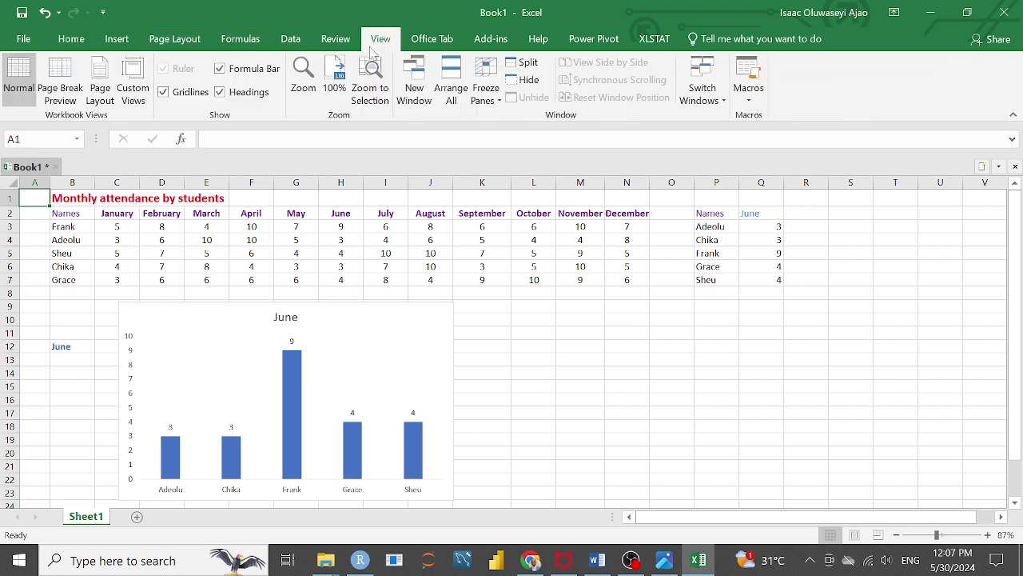
{"action": "left_click", "coordinate": [164, 92]}
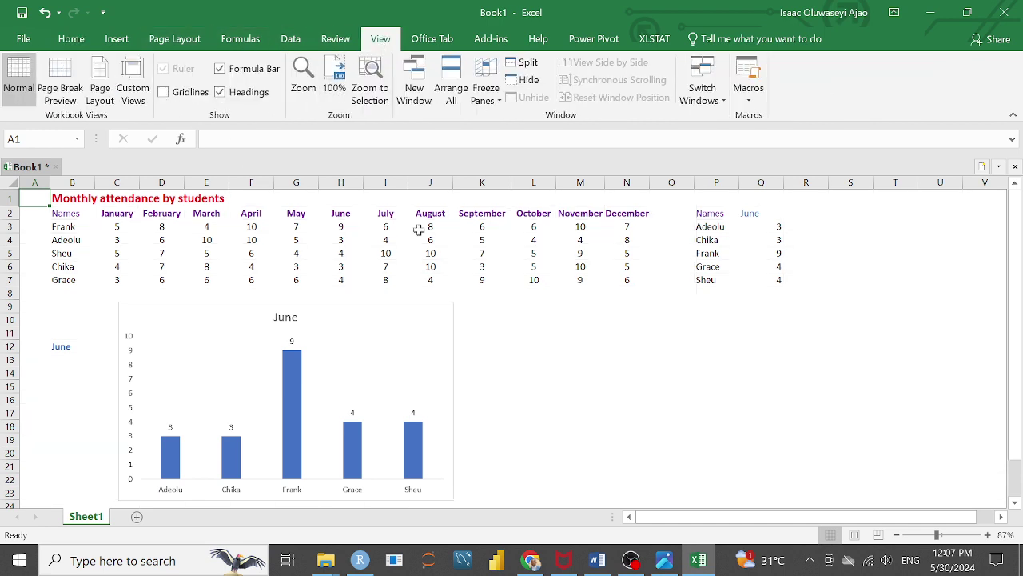
{"action": "left_click", "coordinate": [788, 388]}
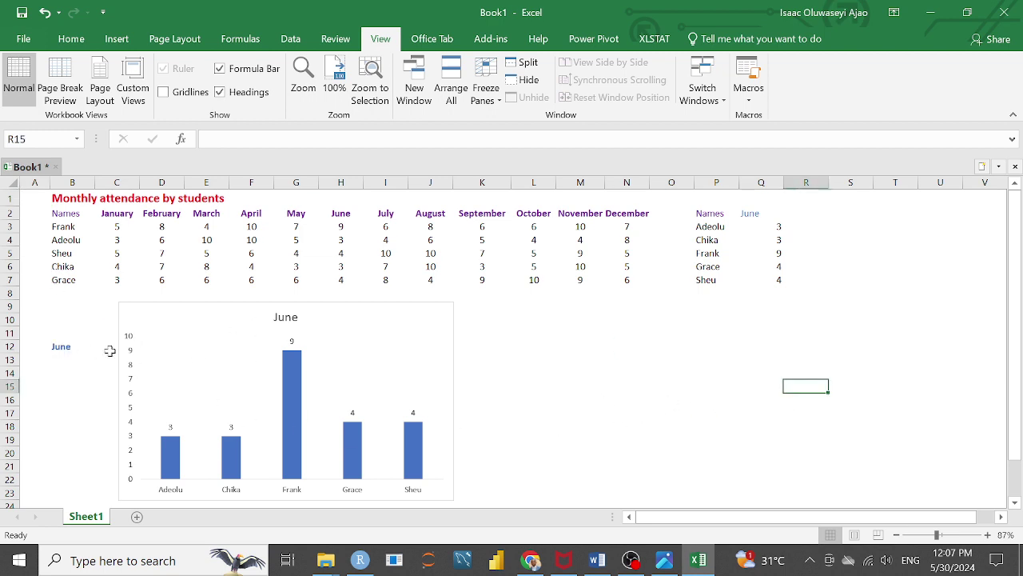
Add axis titles to both axes of the attendance chart
{"action": "left_click", "coordinate": [414, 387]}
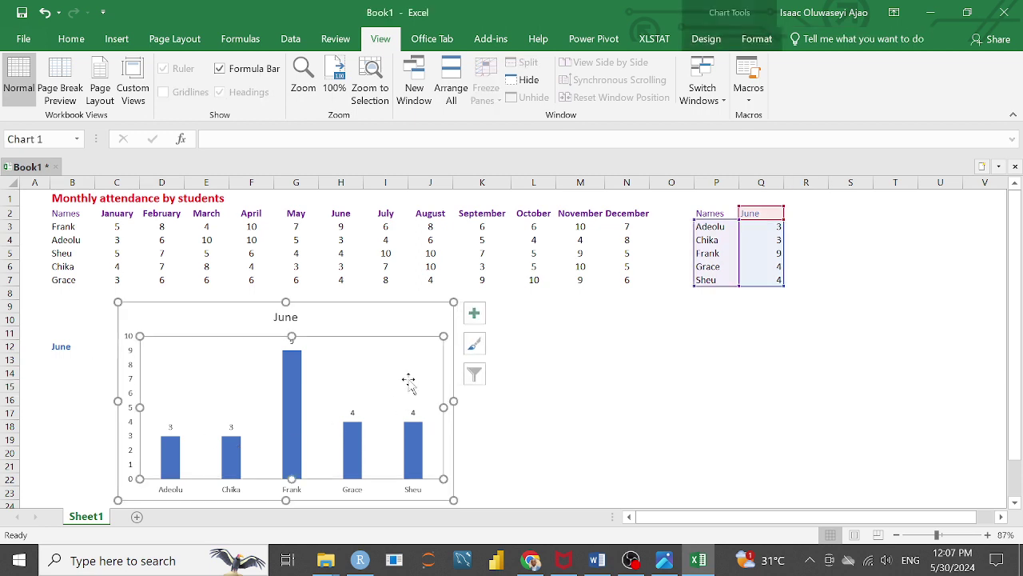
{"action": "left_click", "coordinate": [475, 316]}
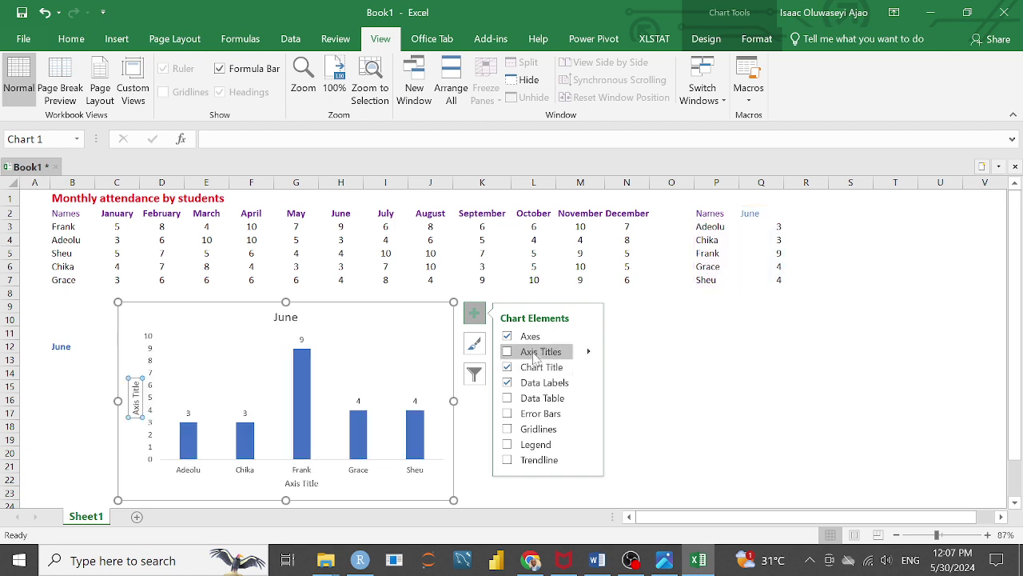
{"action": "left_click", "coordinate": [535, 356]}
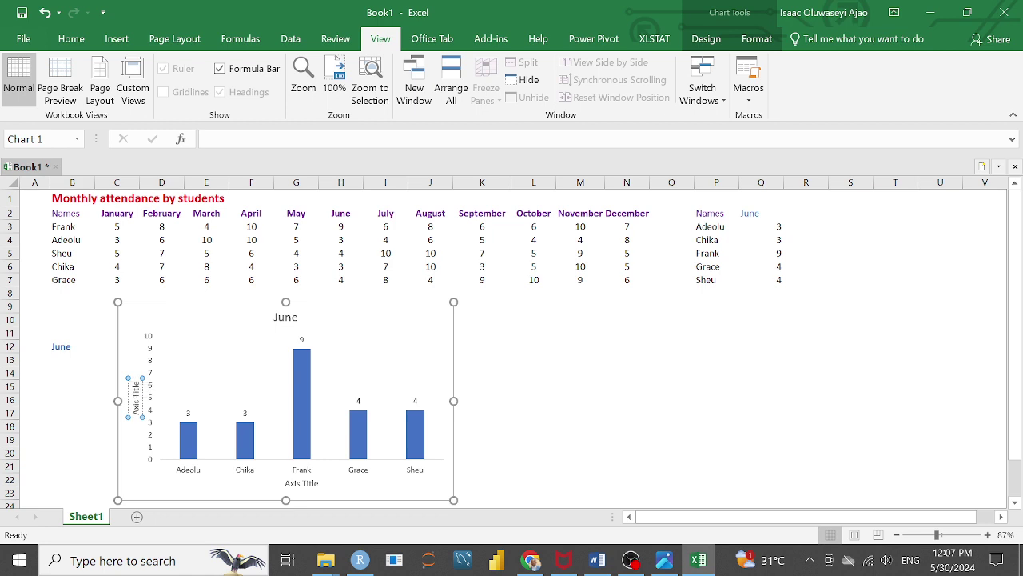
Replace the chart's vertical axis title text with "Attendance"
{"action": "key", "text": "BackSpace"}
{"action": "key", "text": "BackSpace"}
{"action": "key", "text": "BackSpace"}
{"action": "key", "text": "BackSpace"}
{"action": "key", "text": "BackSpace"}
{"action": "key", "text": "BackSpace"}
{"action": "key", "text": "BackSpace"}
{"action": "key", "text": "BackSpace"}
{"action": "key", "text": "BackSpace"}
{"action": "key", "text": "BackSpace"}
{"action": "type", "text": "ATTEN"}
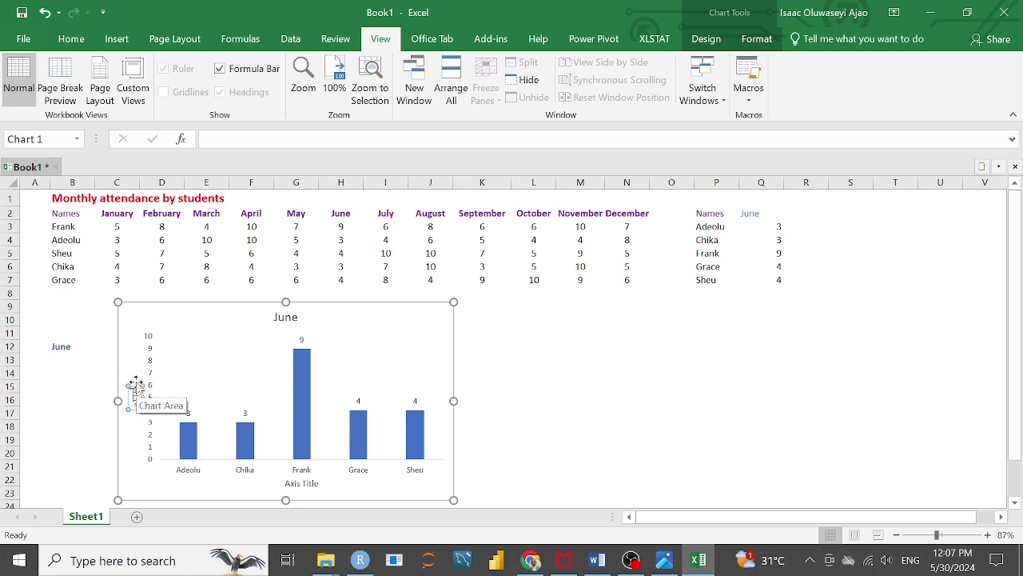
{"action": "type", "text": "DANCE"}
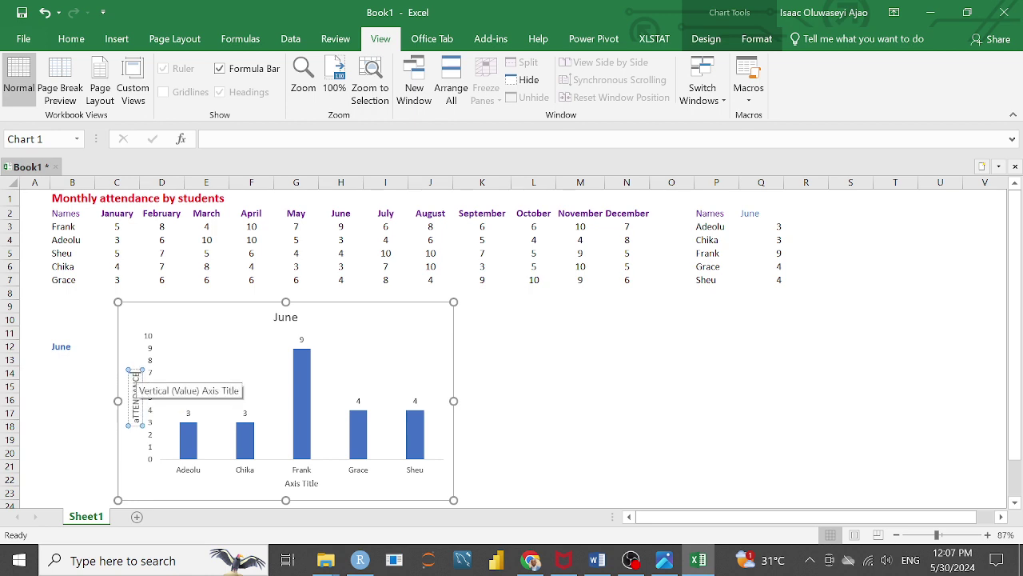
{"action": "key", "text": "BackSpace"}
{"action": "key", "text": "BackSpace"}
{"action": "key", "text": "BackSpace"}
{"action": "key", "text": "BackSpace"}
{"action": "key", "text": "BackSpace"}
{"action": "key", "text": "BackSpace"}
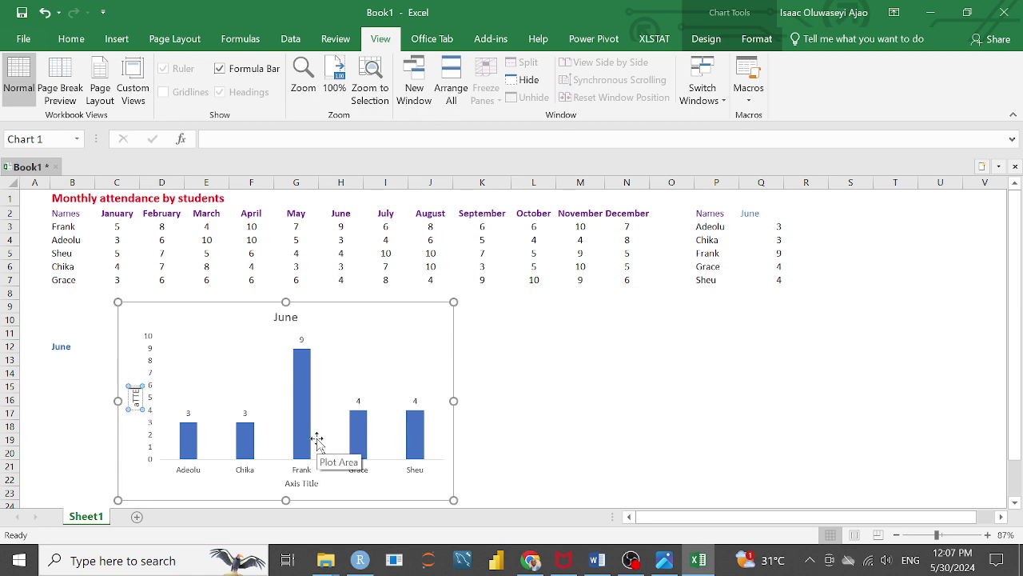
{"action": "key", "text": "BackSpace"}
{"action": "key", "text": "BackSpace"}
{"action": "key", "text": "BackSpace"}
{"action": "key", "text": "BackSpace"}
{"action": "key", "text": "BackSpace"}
{"action": "type", "text": "Attendance"}
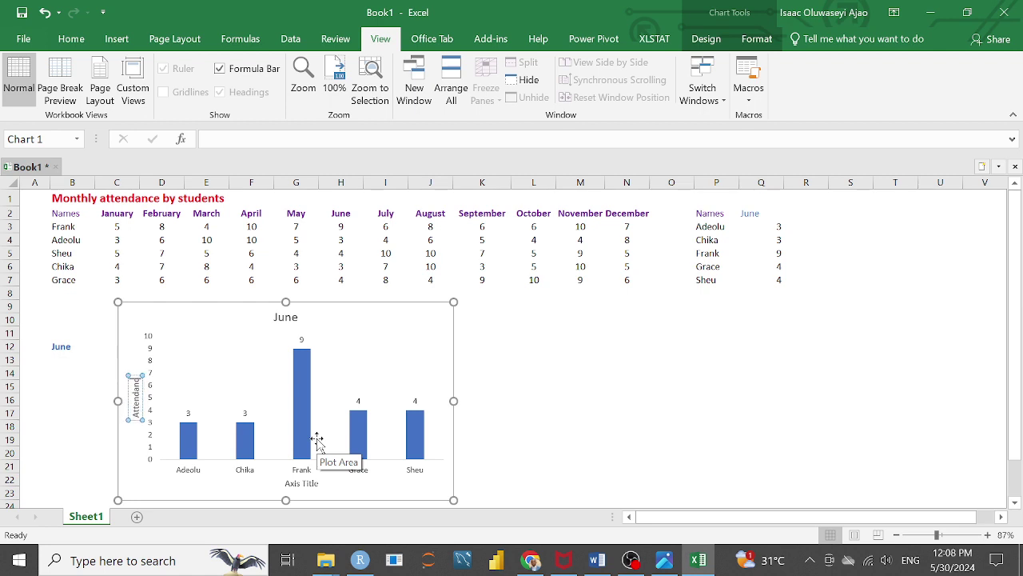
Replace the chart's horizontal axis title text with "Students names"
{"action": "left_click", "coordinate": [299, 486]}
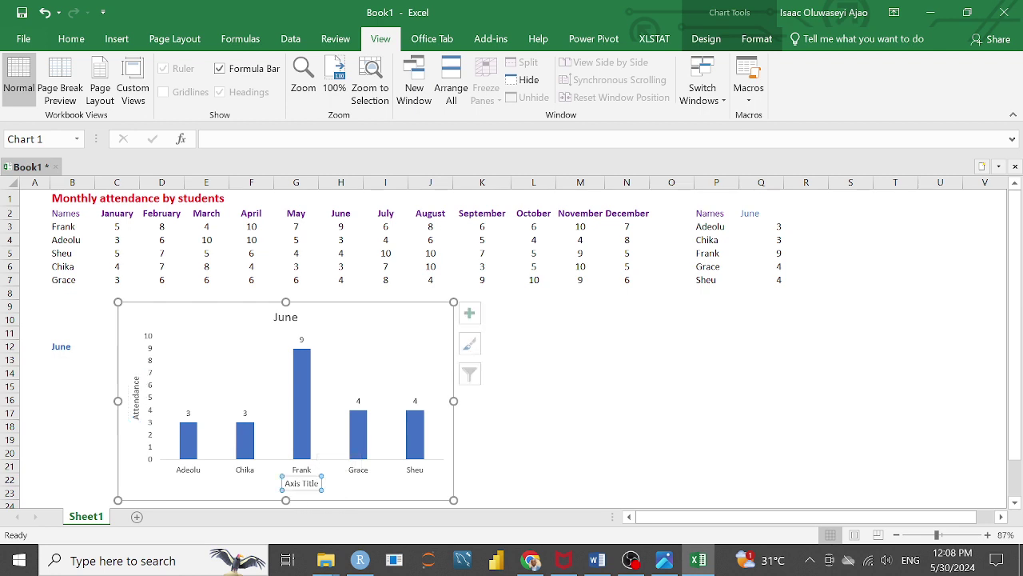
{"action": "left_click", "coordinate": [318, 483]}
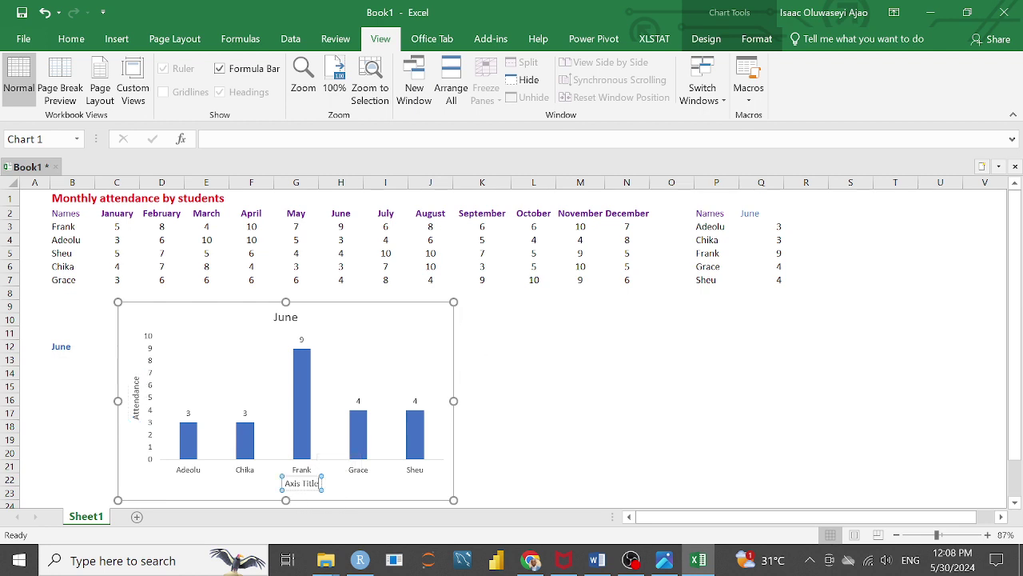
{"action": "key", "text": "BackSpace"}
{"action": "key", "text": "BackSpace"}
{"action": "key", "text": "BackSpace"}
{"action": "key", "text": "BackSpace"}
{"action": "key", "text": "BackSpace"}
{"action": "key", "text": "BackSpace"}
{"action": "key", "text": "BackSpace"}
{"action": "key", "text": "BackSpace"}
{"action": "key", "text": "BackSpace"}
{"action": "key", "text": "BackSpace"}
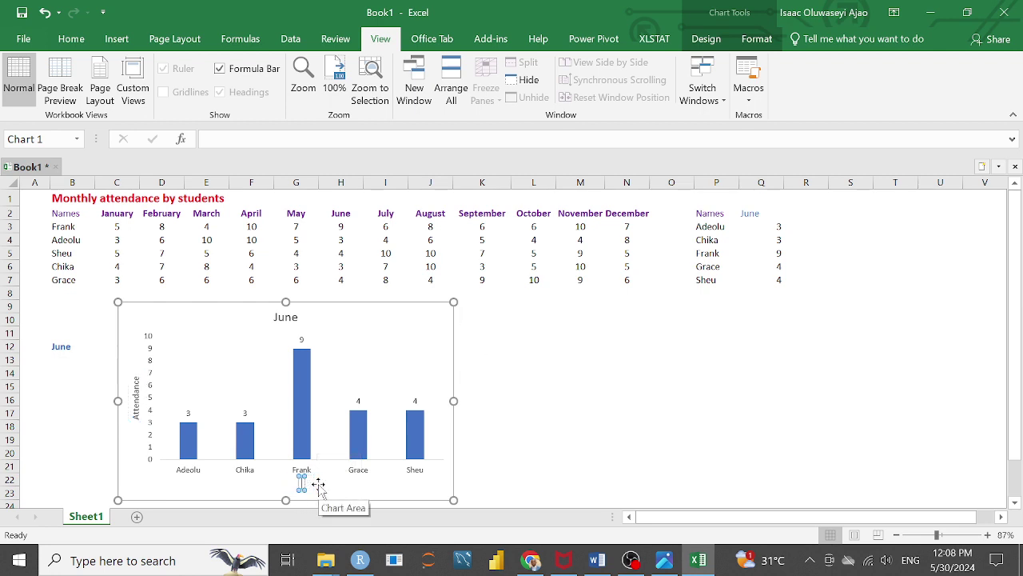
{"action": "type", "text": "Students"}
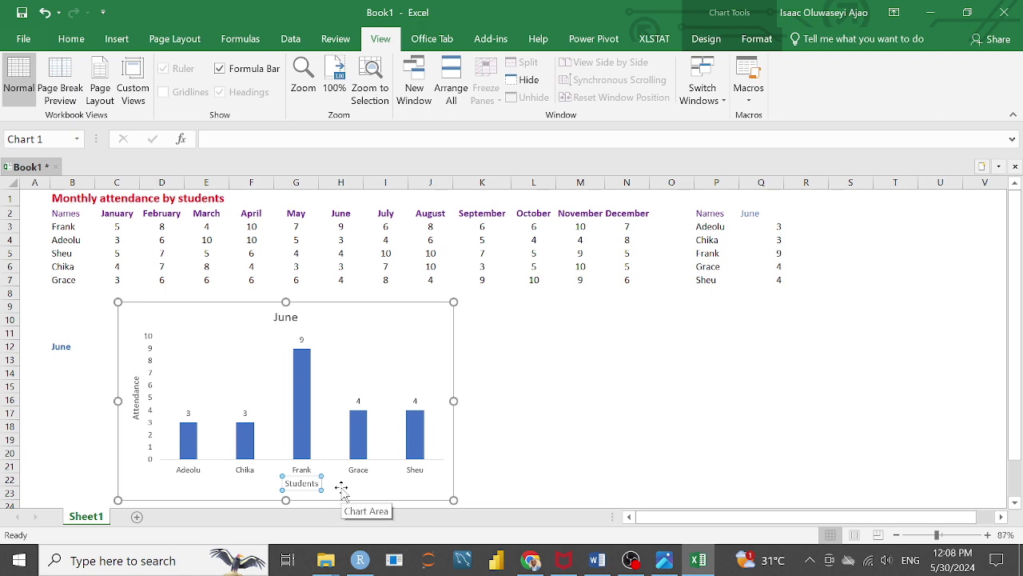
{"action": "type", "text": " names"}
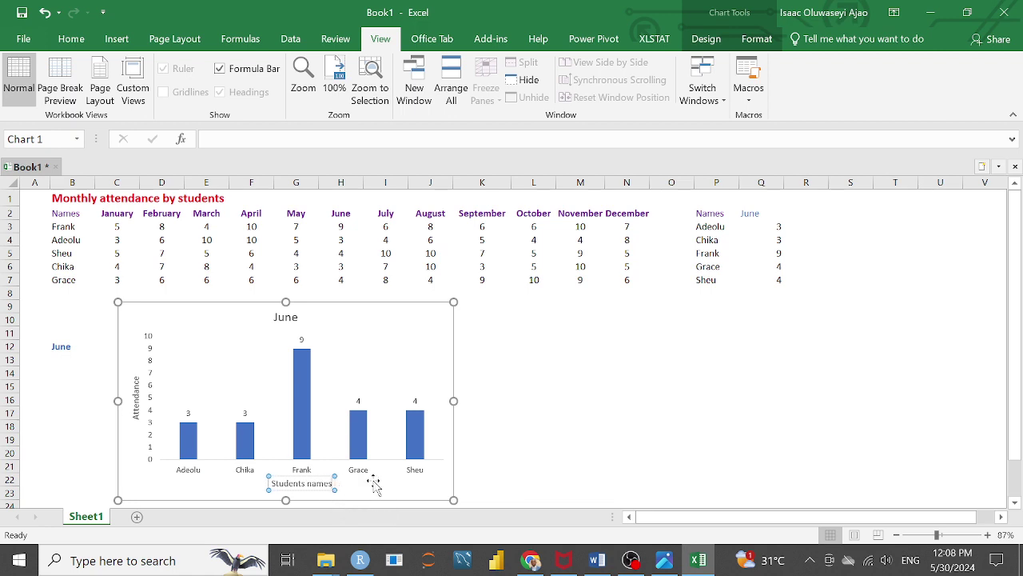
{"action": "left_click", "coordinate": [367, 486]}
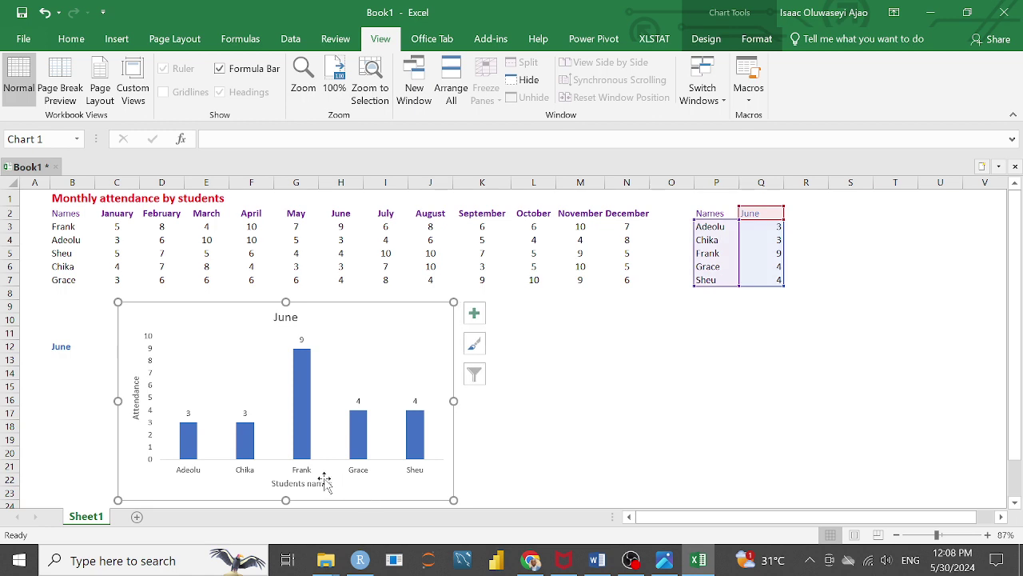
{"action": "left_click", "coordinate": [156, 391]}
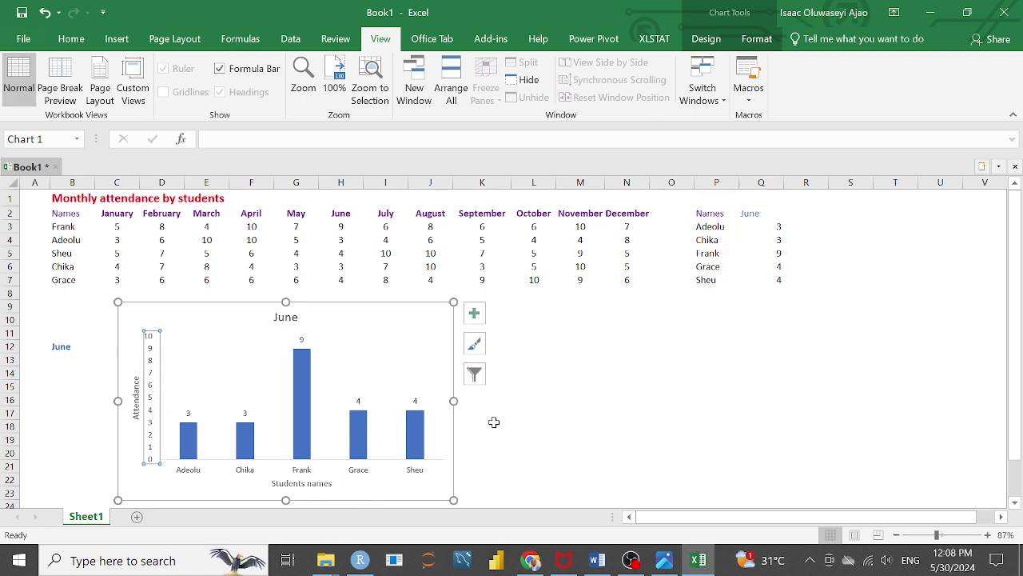
{"action": "left_click", "coordinate": [358, 431]}
{"action": "right_click", "coordinate": [358, 431]}
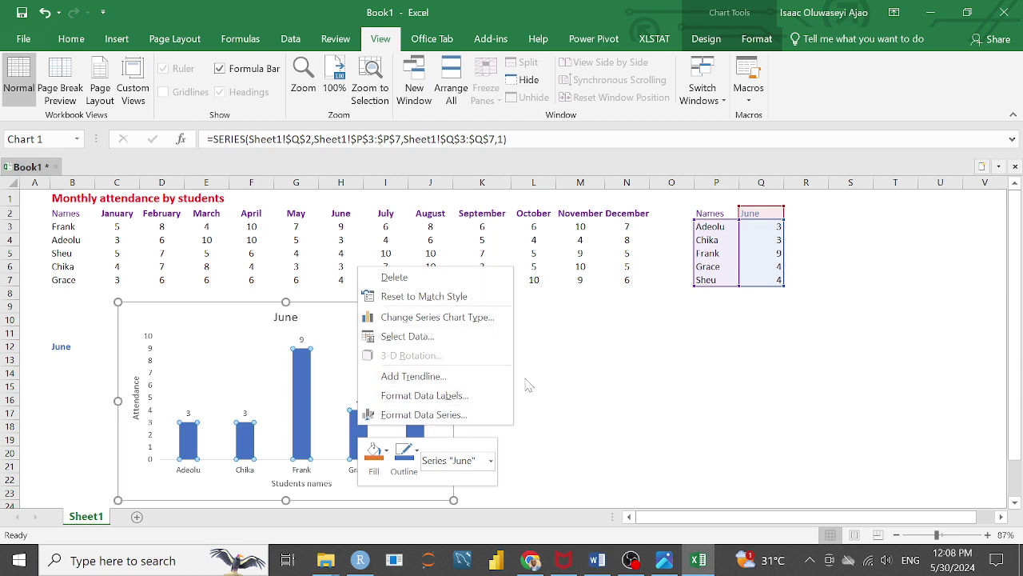
{"action": "left_click", "coordinate": [565, 429]}
{"action": "left_click", "coordinate": [611, 392]}
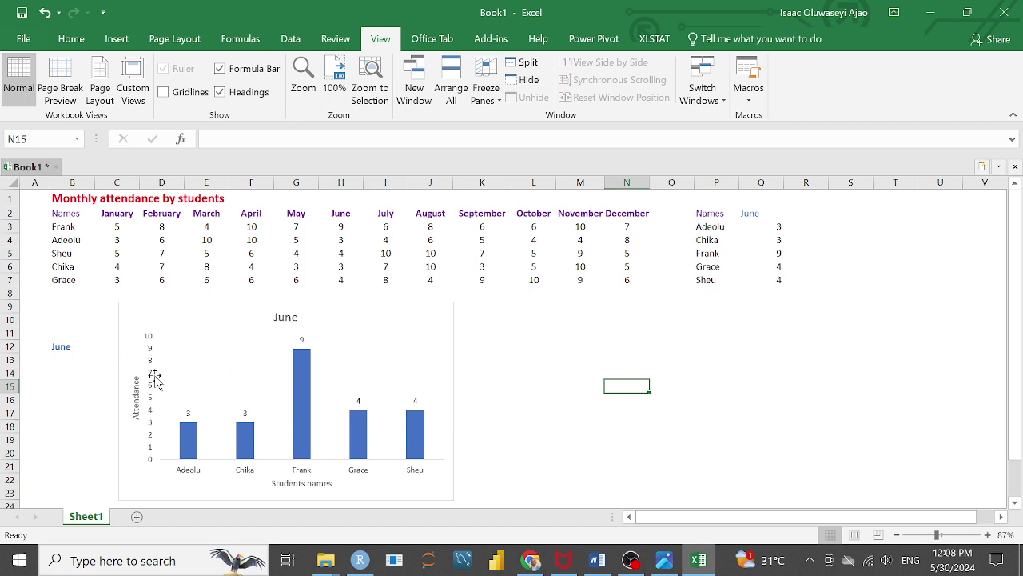
{"action": "left_click", "coordinate": [286, 318]}
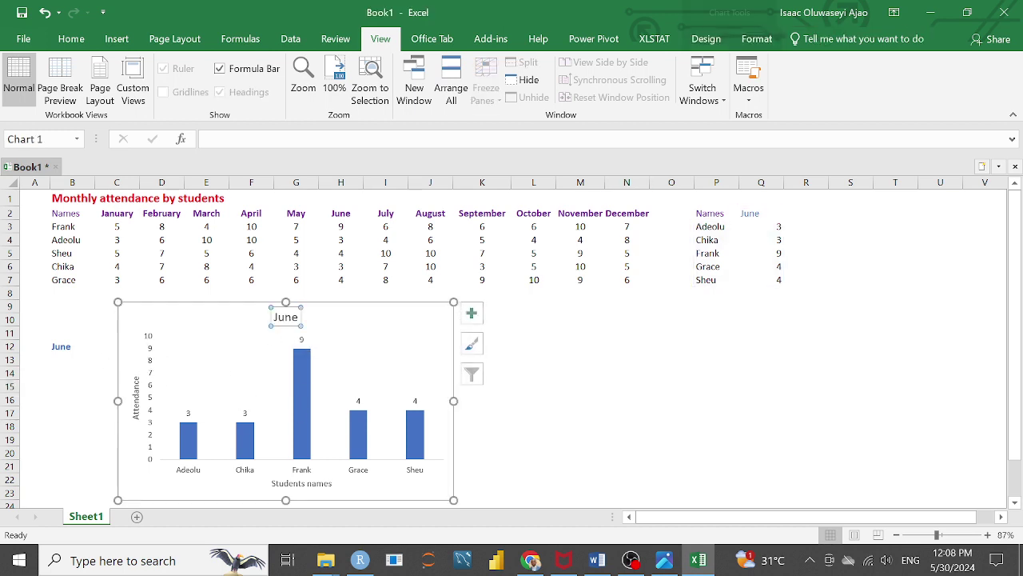
Set the month drop-down in B12 to December and widen column B to fit the full month name
{"action": "left_click", "coordinate": [59, 348]}
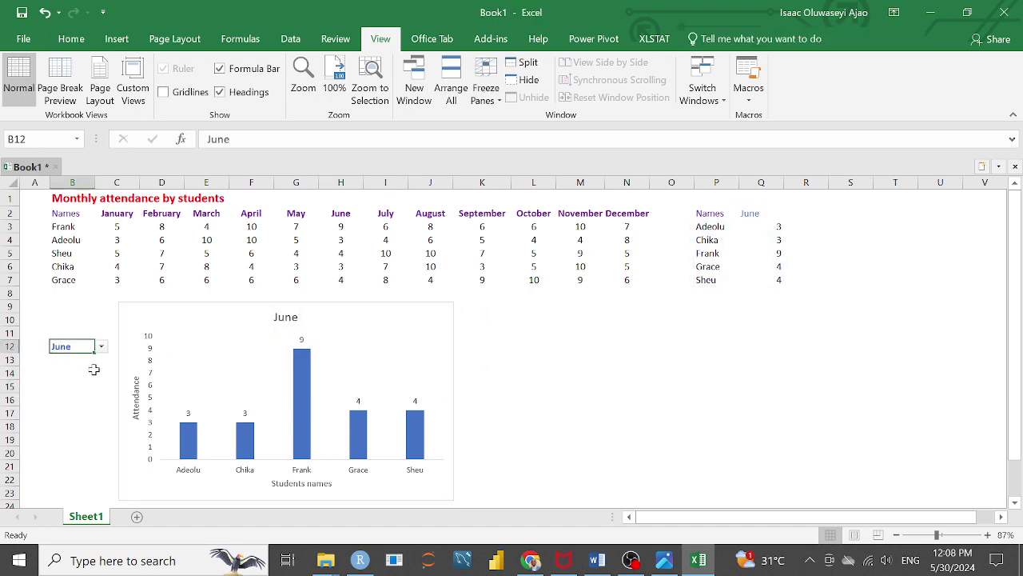
{"action": "left_click", "coordinate": [100, 347]}
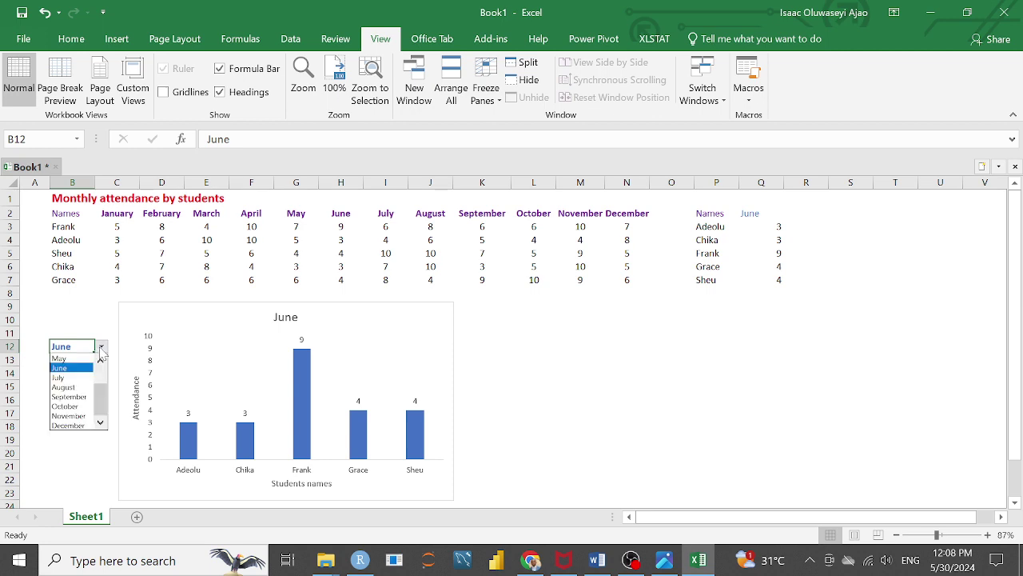
{"action": "left_click", "coordinate": [68, 426]}
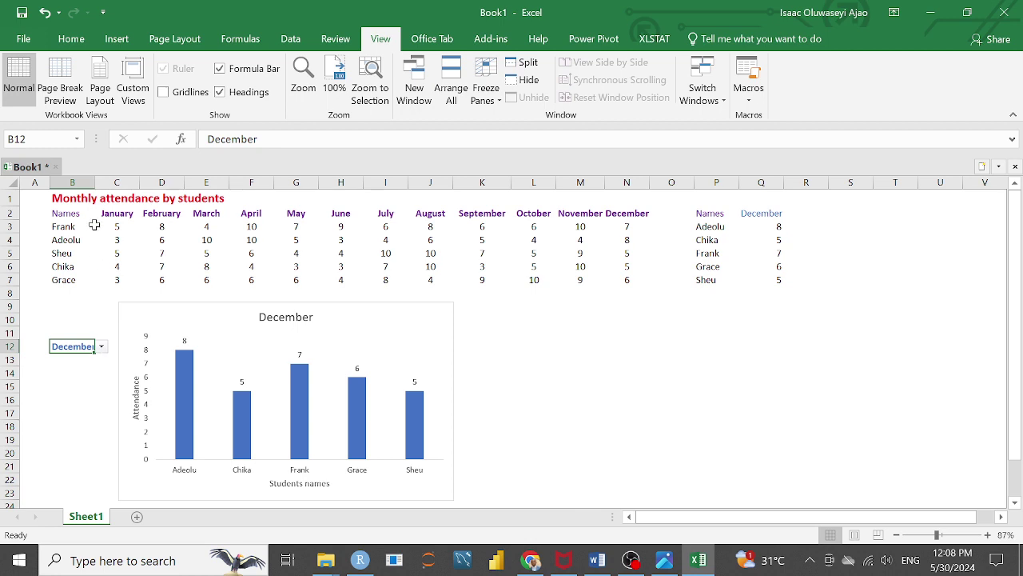
{"action": "left_click_drag", "start_coordinate": [95, 183], "coordinate": [112, 183]}
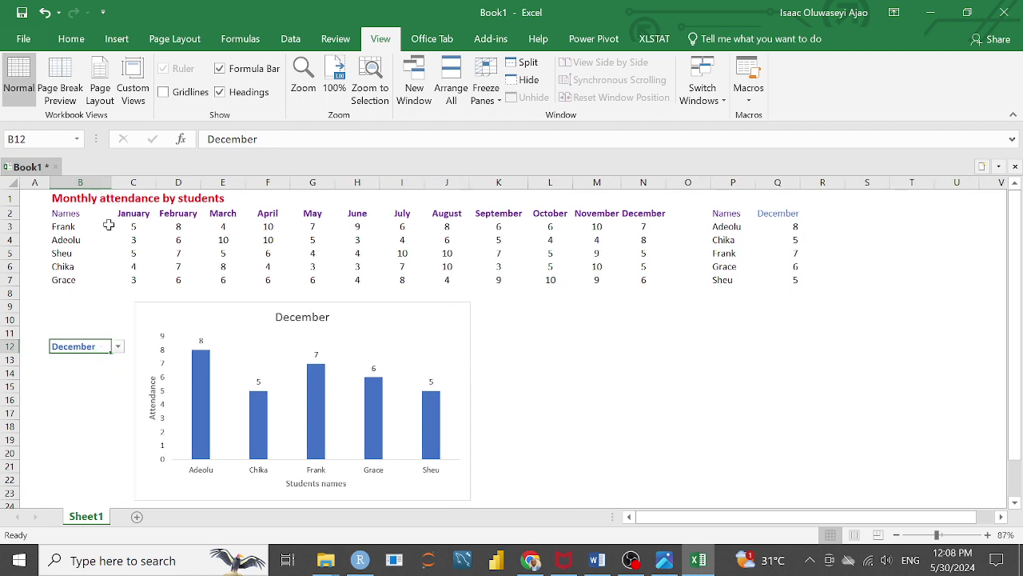
Test the dynamic chart by switching the month drop-down in B12 to August and finally to October
{"action": "left_click", "coordinate": [118, 347]}
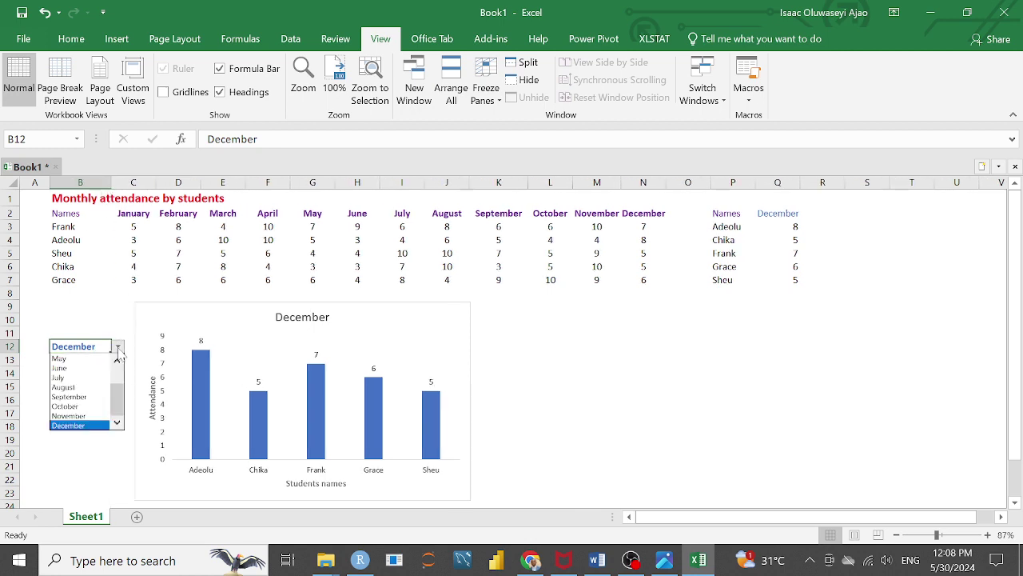
{"action": "left_click", "coordinate": [64, 387]}
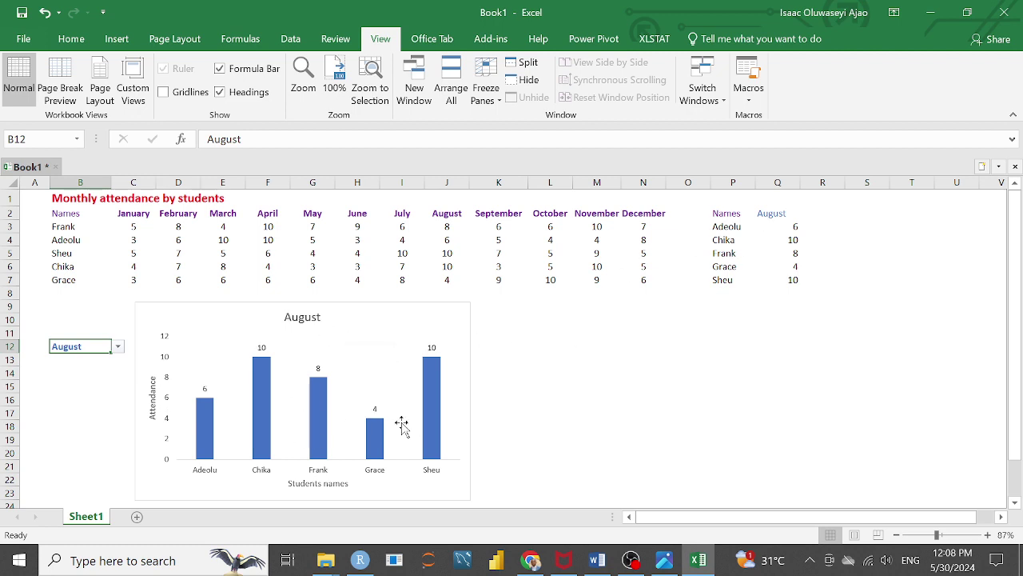
{"action": "left_click", "coordinate": [163, 406]}
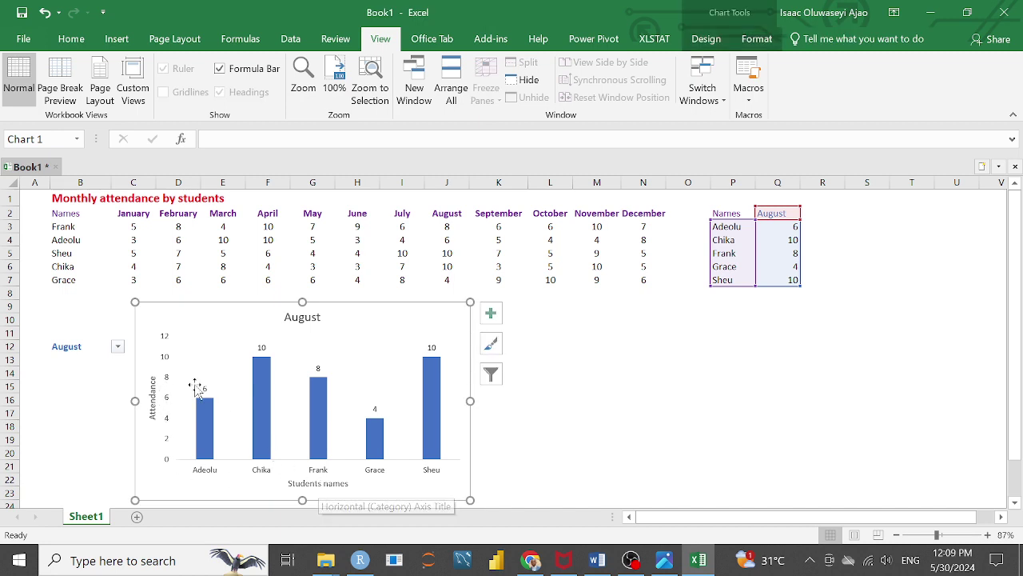
{"action": "left_click", "coordinate": [117, 347]}
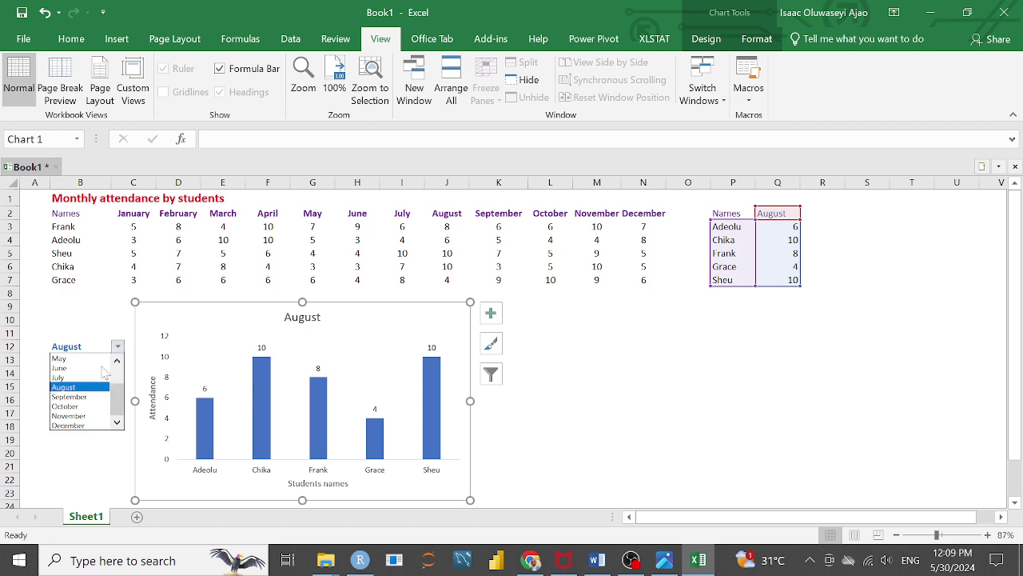
{"action": "left_click", "coordinate": [66, 406]}
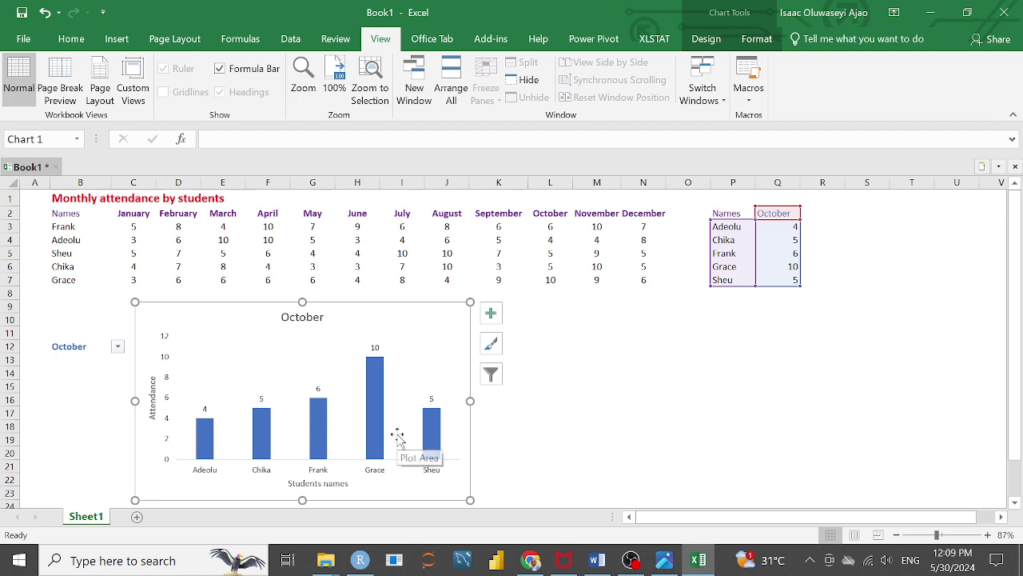
Widen the chart's columns by reducing the data series gap width to 55%
{"action": "left_click", "coordinate": [366, 422]}
{"action": "right_click", "coordinate": [373, 422]}
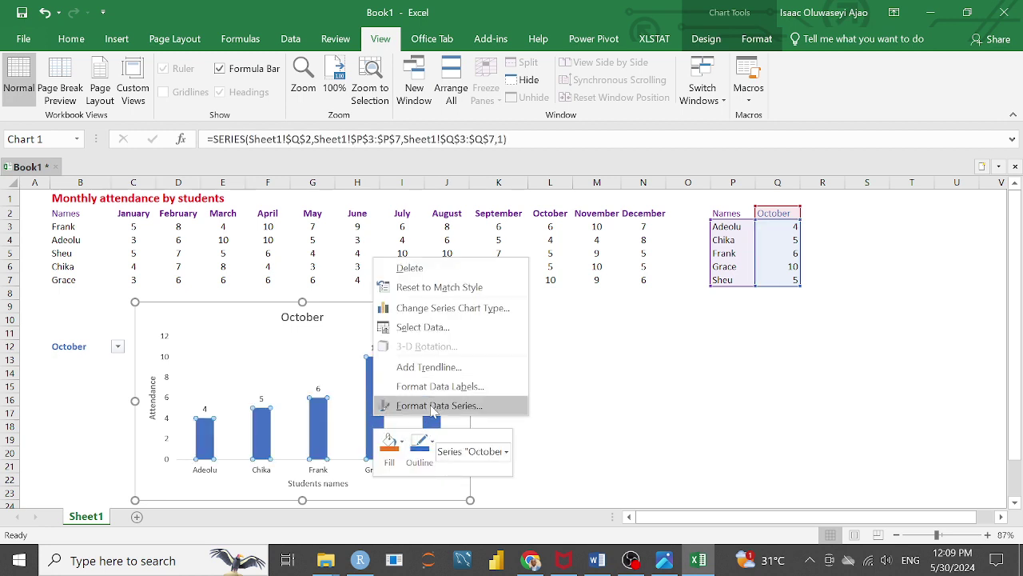
{"action": "left_click", "coordinate": [432, 406]}
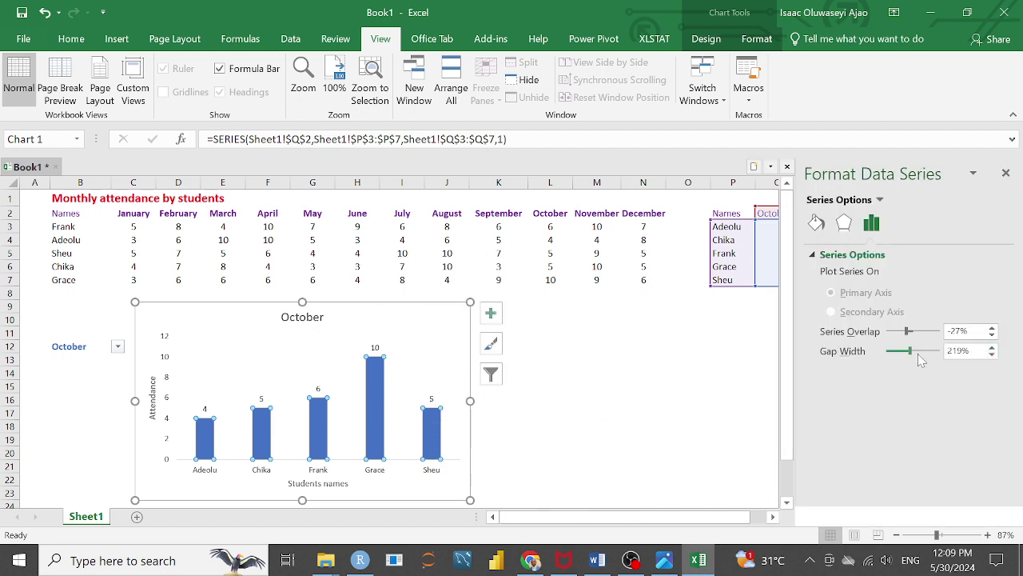
{"action": "left_click_drag", "start_coordinate": [914, 357], "coordinate": [891, 354]}
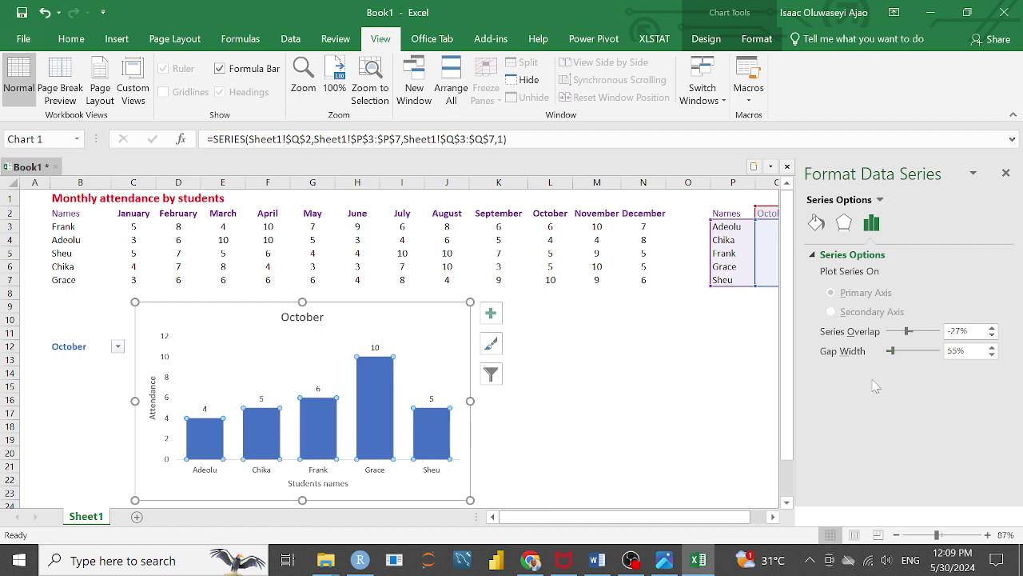
{"action": "left_click", "coordinate": [417, 376]}
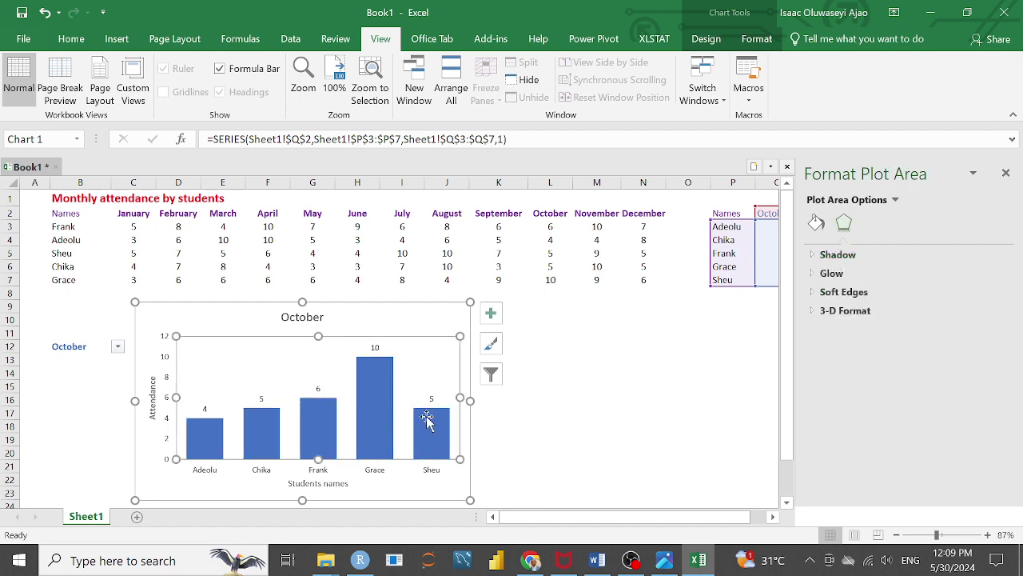
Set the month drop-down in B12 to July, then close the formatting pane and deselect the chart
{"action": "left_click", "coordinate": [118, 346]}
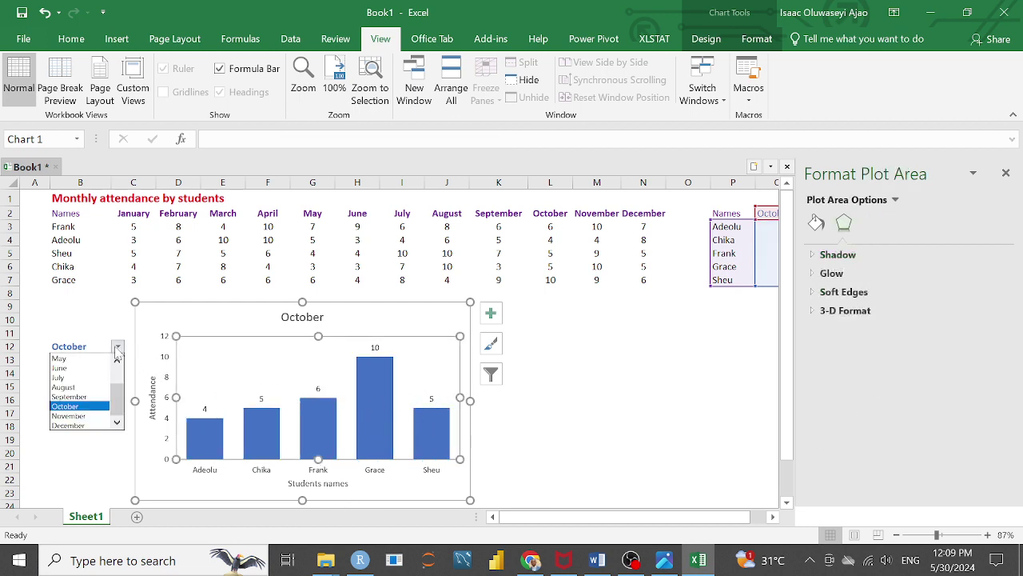
{"action": "left_click", "coordinate": [75, 377]}
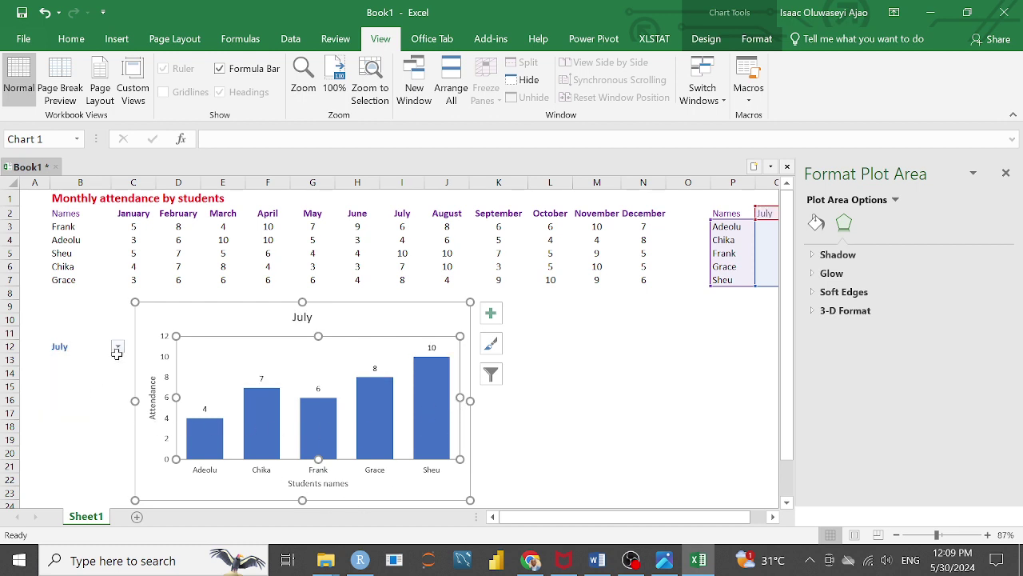
{"action": "left_click", "coordinate": [1008, 175]}
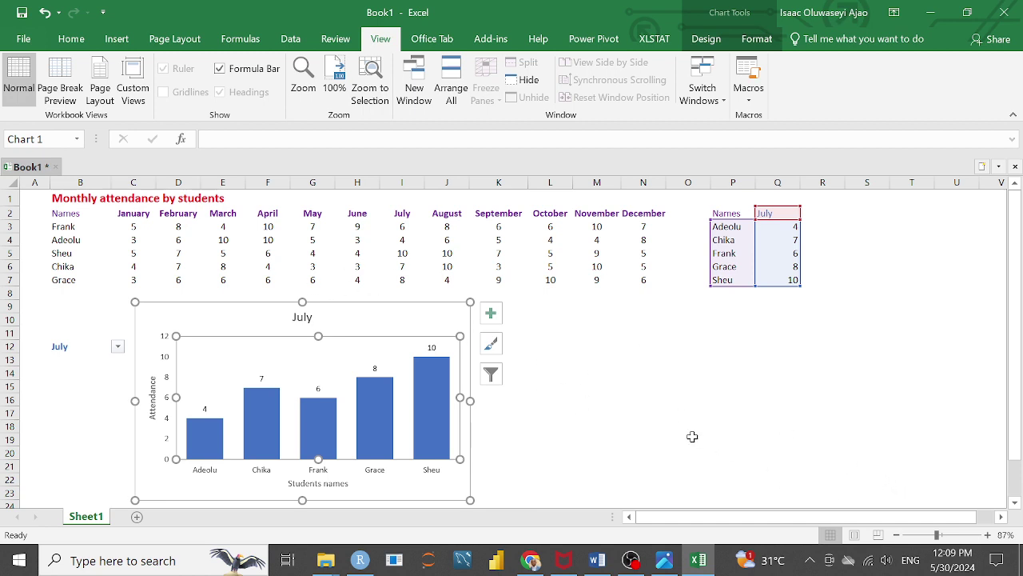
{"action": "left_click", "coordinate": [688, 413]}
{"action": "left_click", "coordinate": [554, 387]}
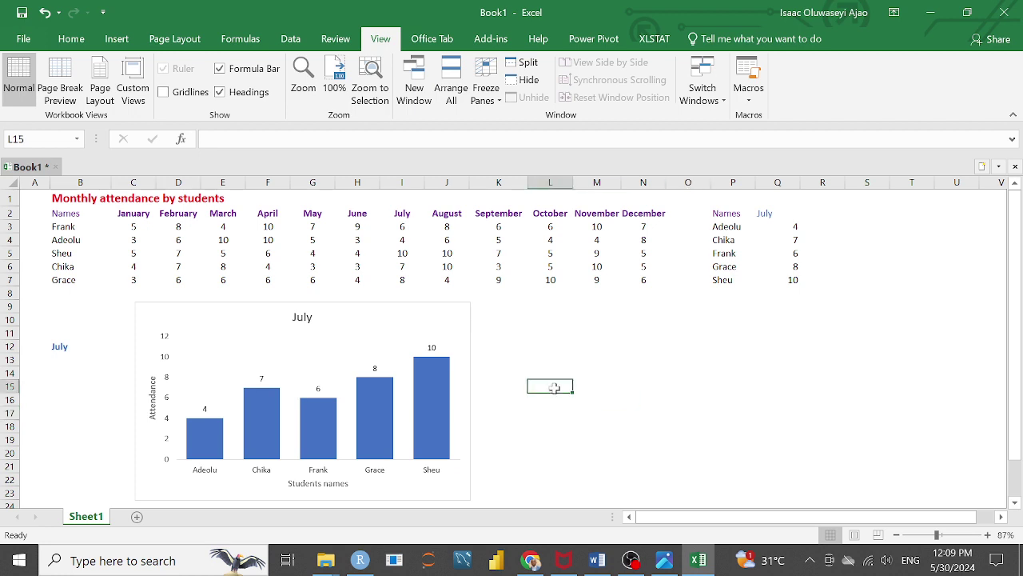